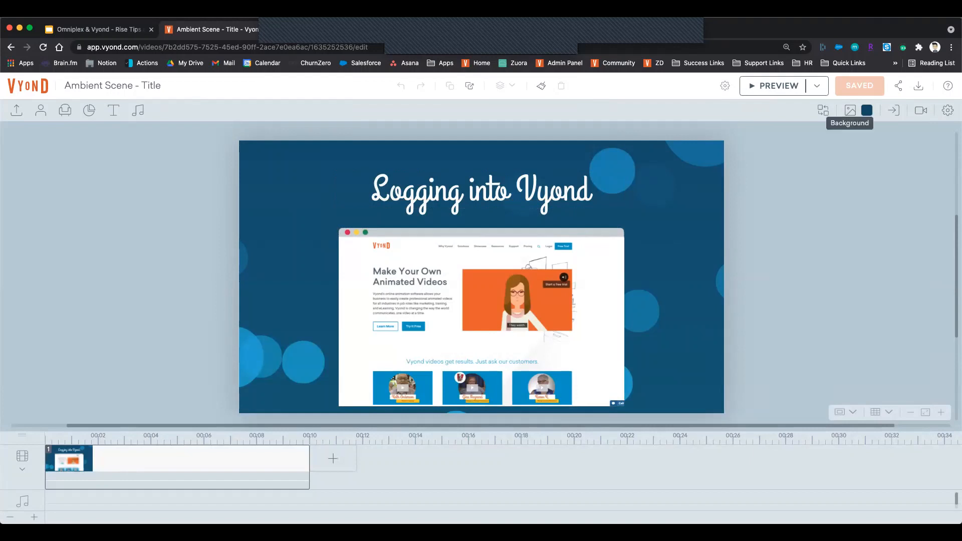
Step: Add a blank second scene, give it the animated blue Bubbles pattern background, and preview it
left_click(850, 110)
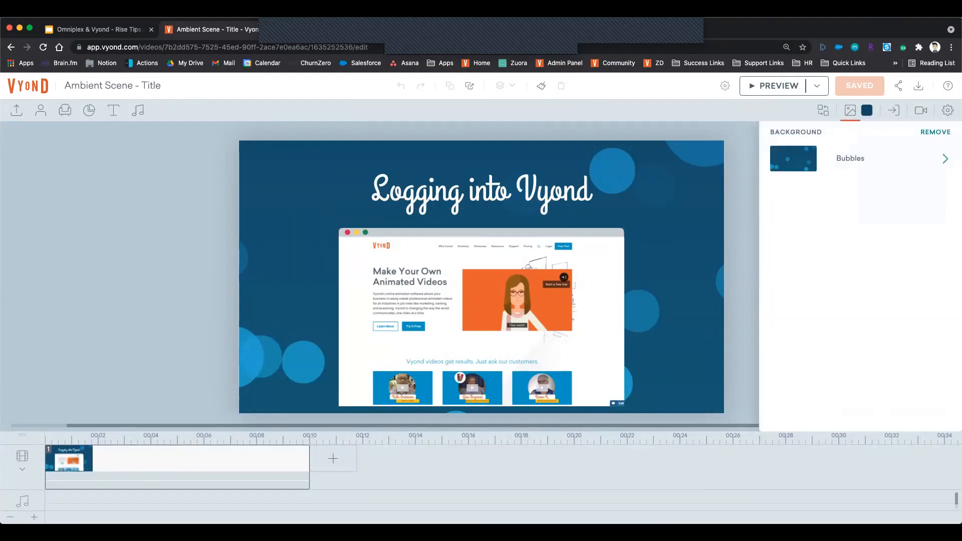
left_click(793, 158)
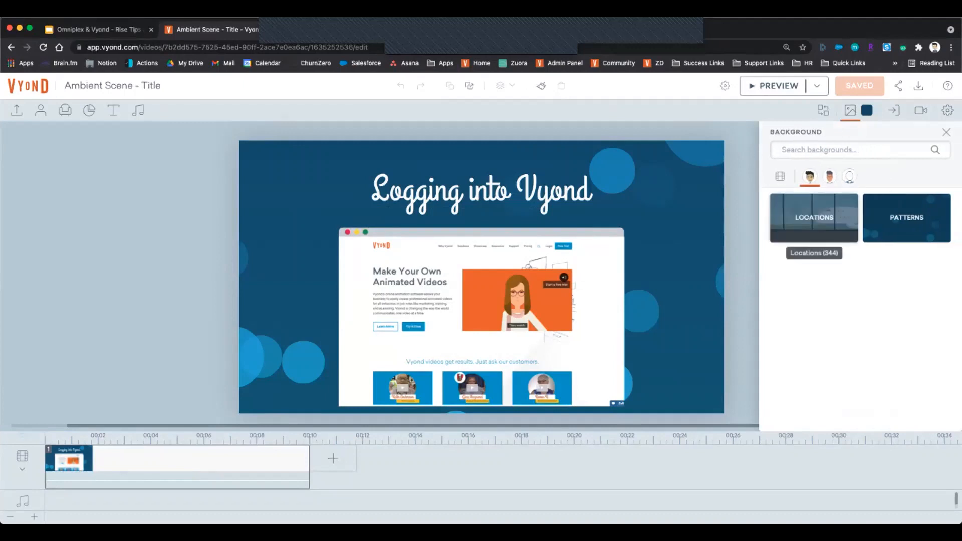
left_click(906, 217)
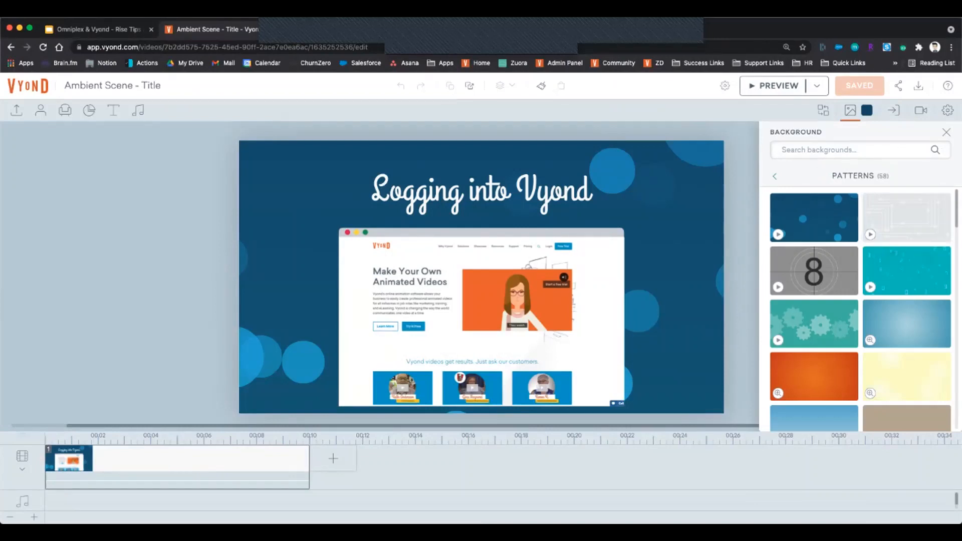
left_click(333, 459)
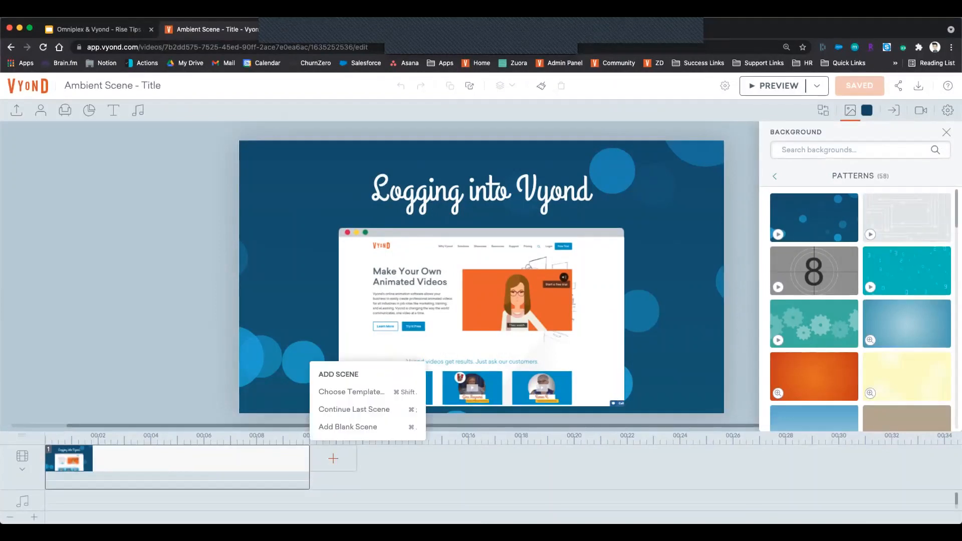
left_click(348, 426)
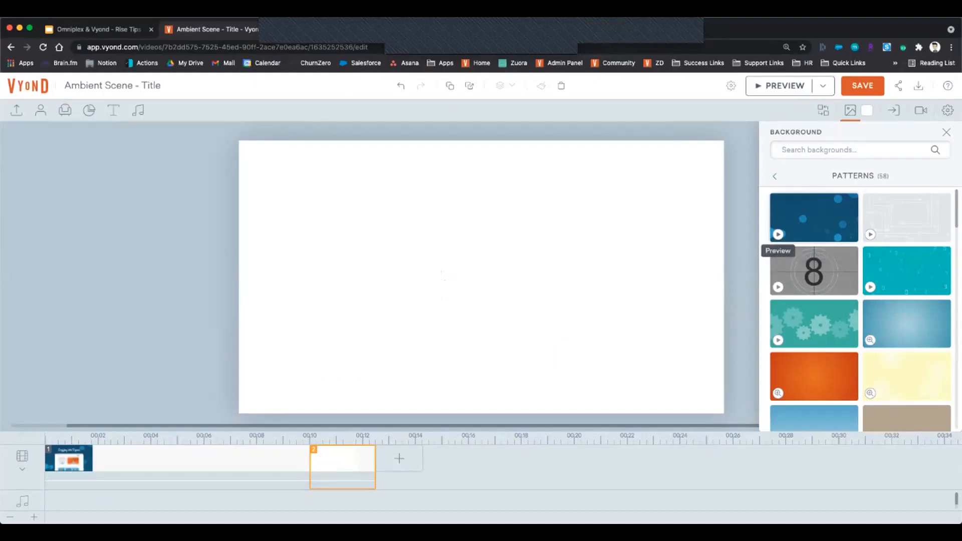
left_click(813, 217)
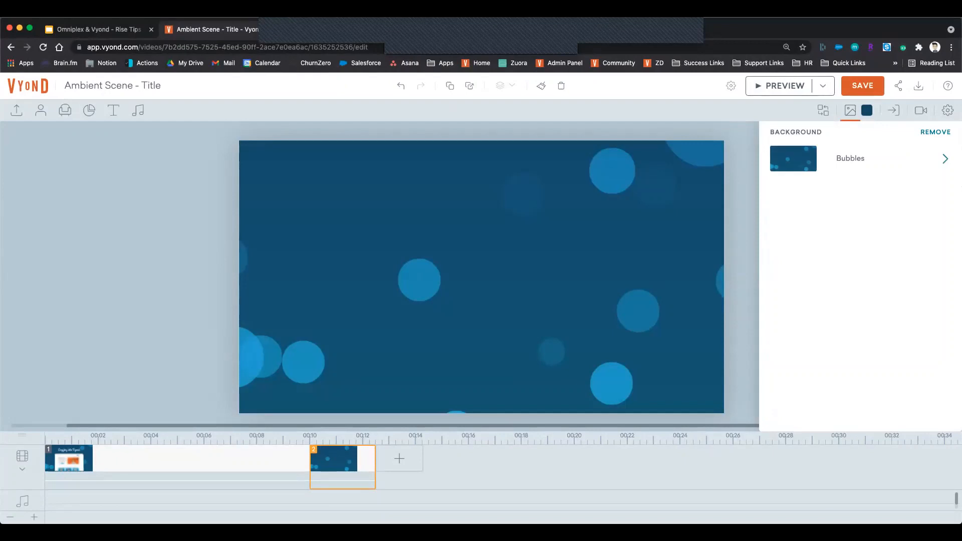
left_click(784, 86)
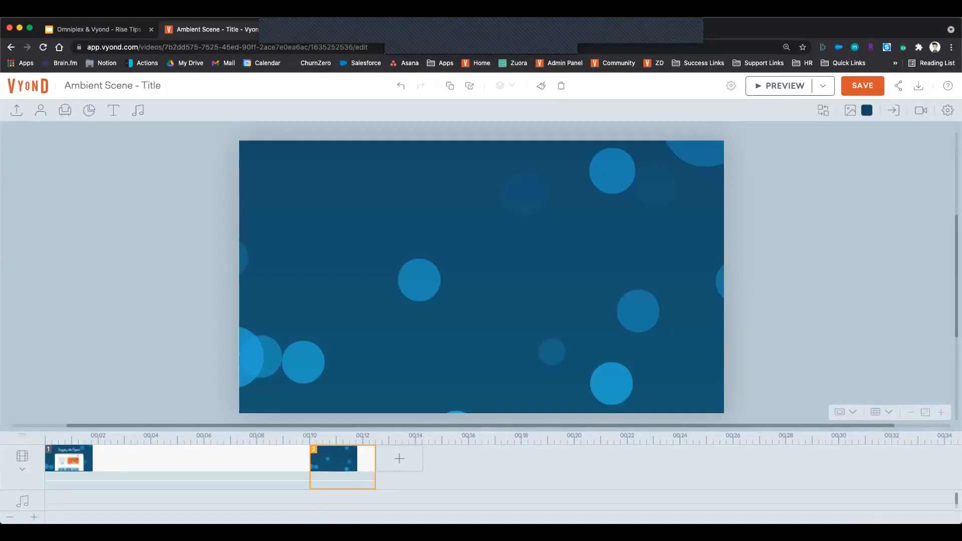
Step: Search the scene templates for "correct" and add the Contemporary-style "Passed" template as the third scene
left_click(399, 458)
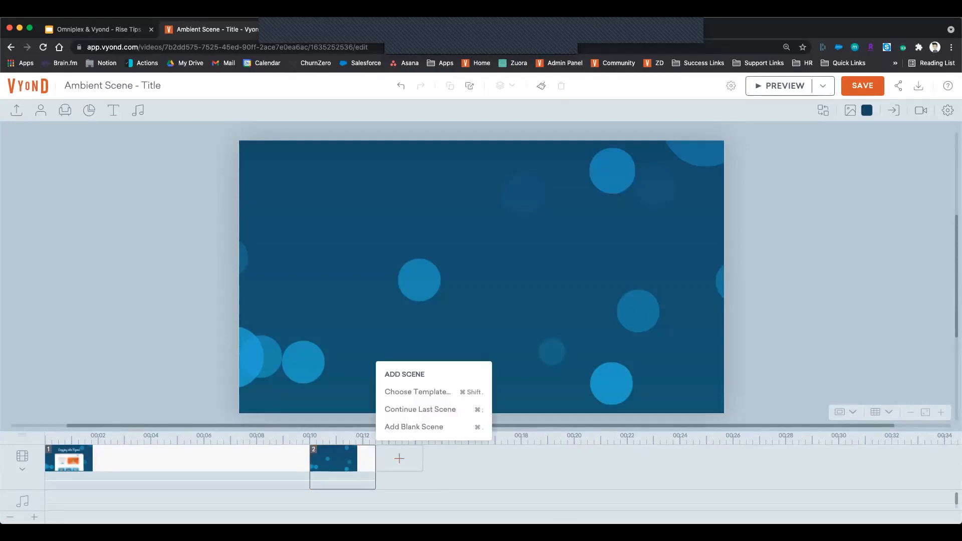
left_click(421, 391)
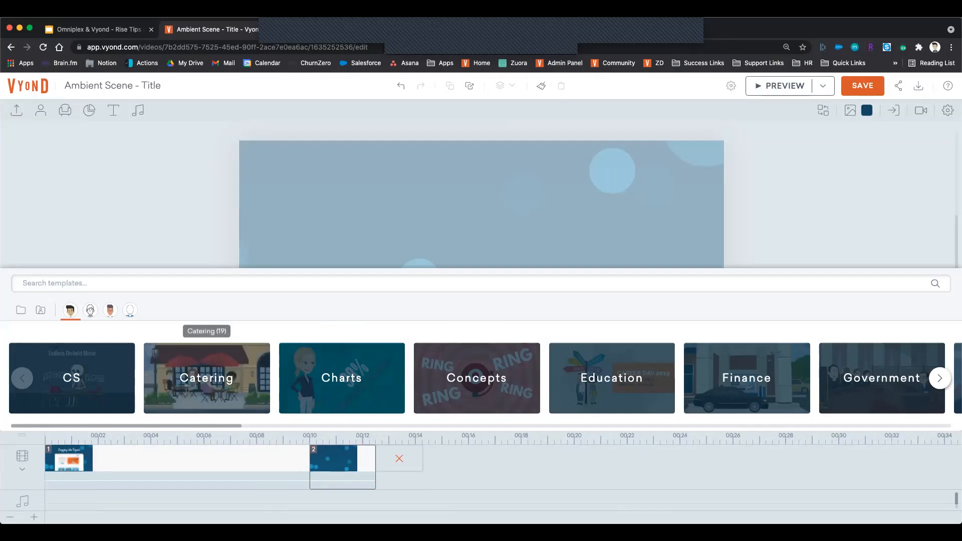
left_click(251, 283)
type("correct")
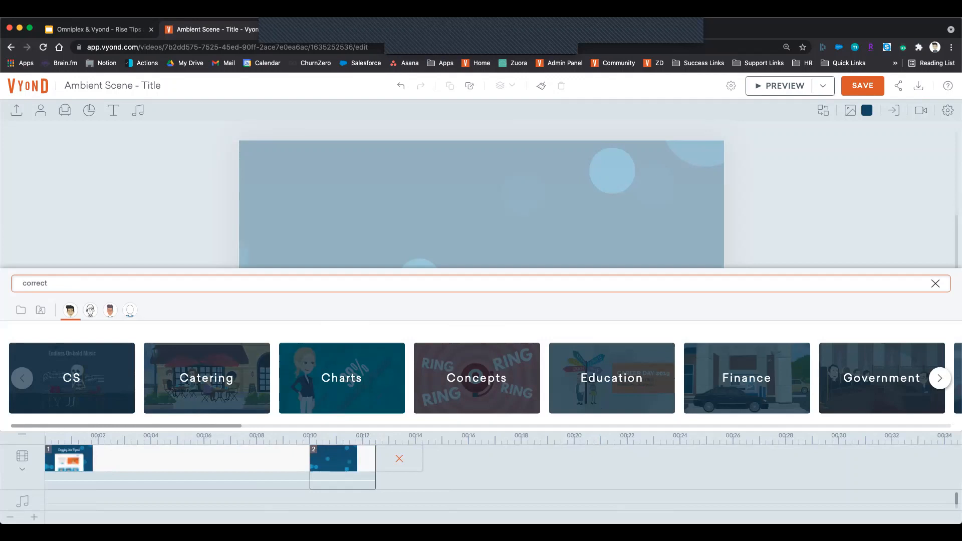
key("Return")
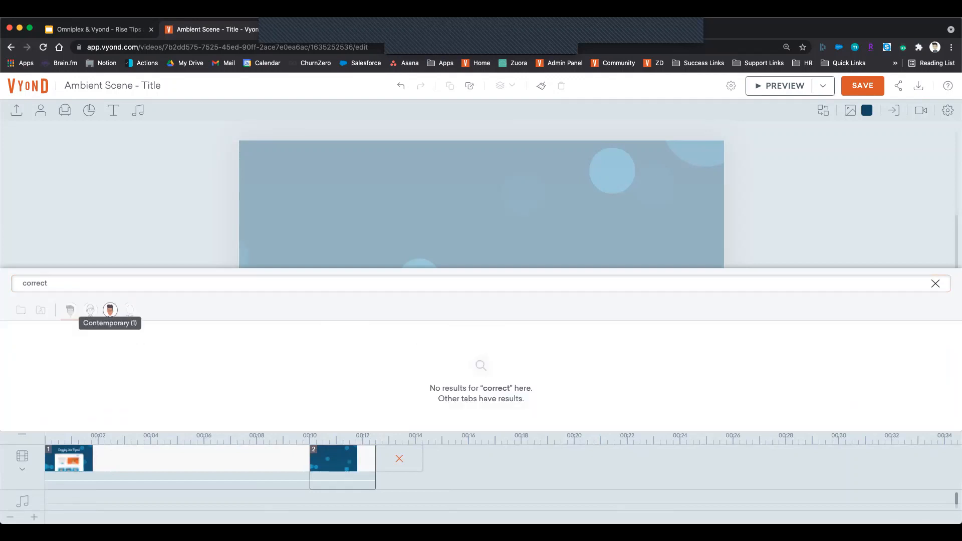
left_click(110, 310)
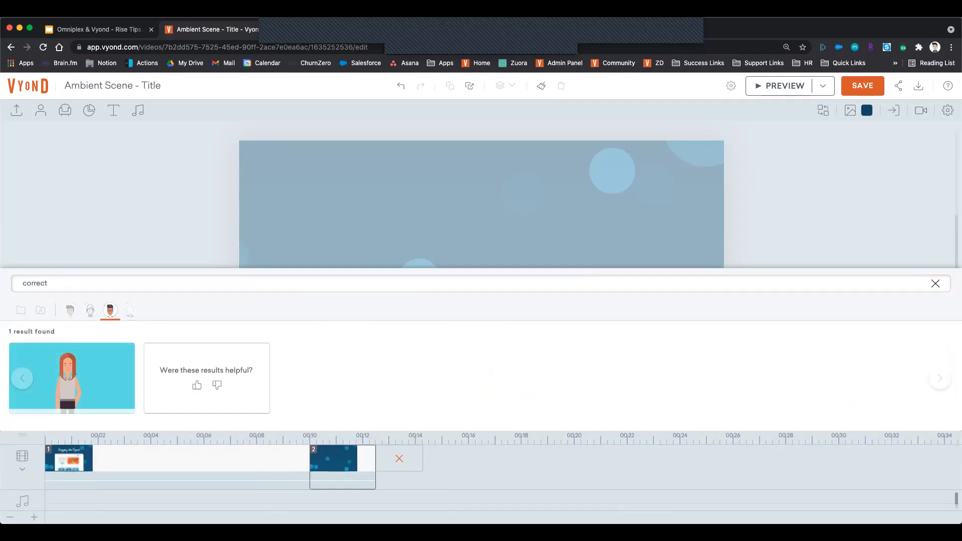
left_click(35, 283)
double_click(35, 283)
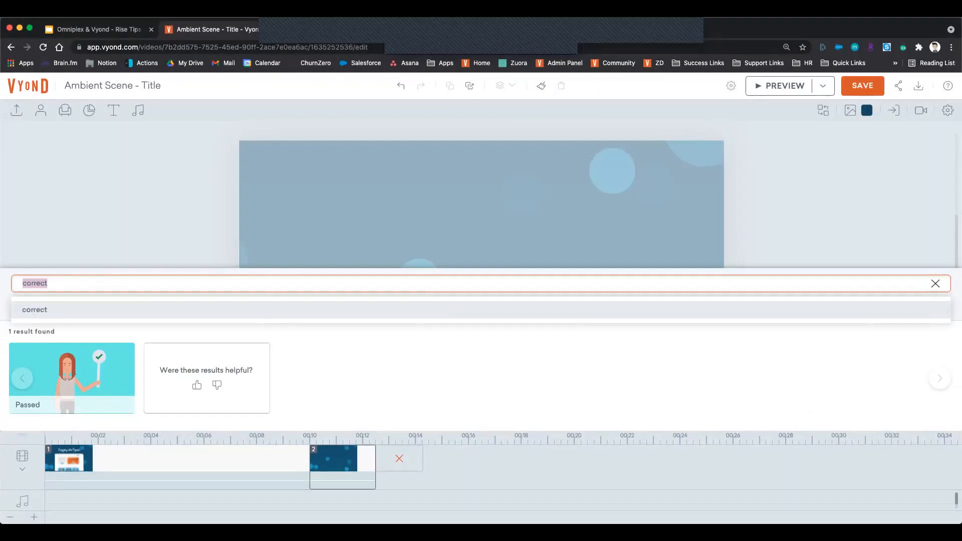
left_click(72, 373)
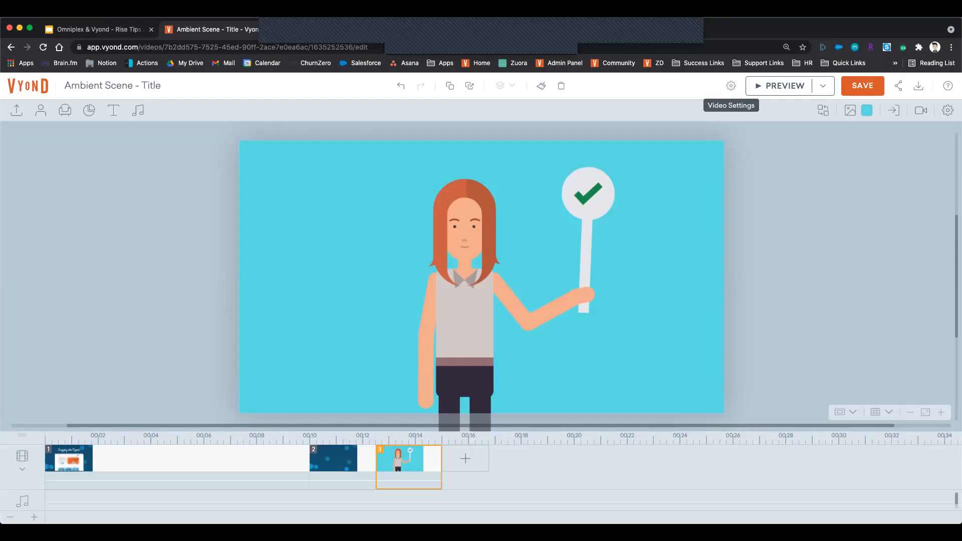
Step: Set the video's aspect ratio to Vertical (9:16) and save the video settings
left_click(731, 86)
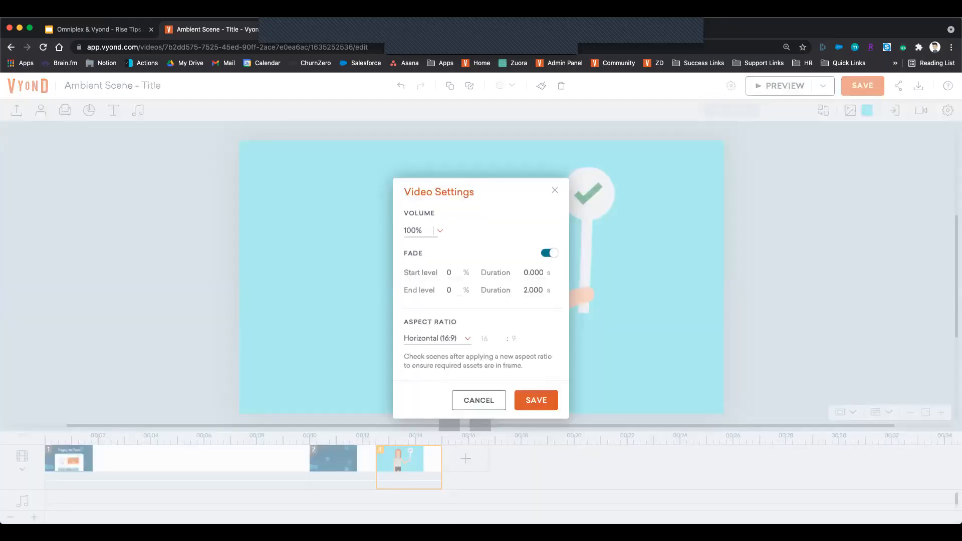
left_click(467, 338)
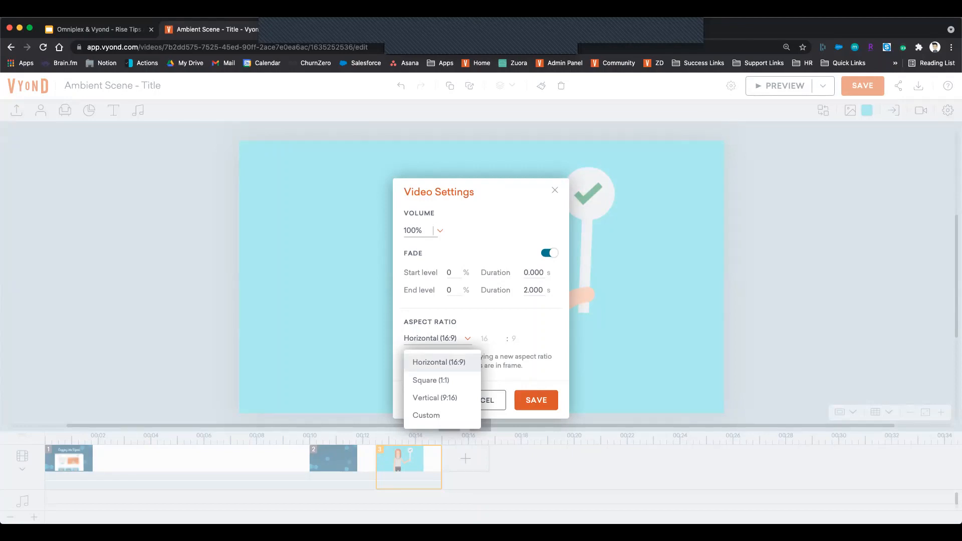
left_click(434, 397)
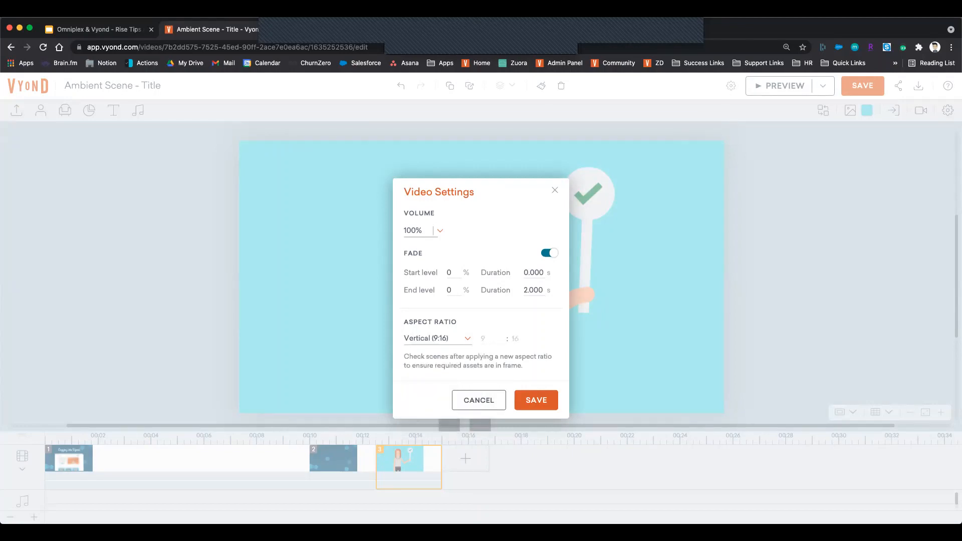
key("Return")
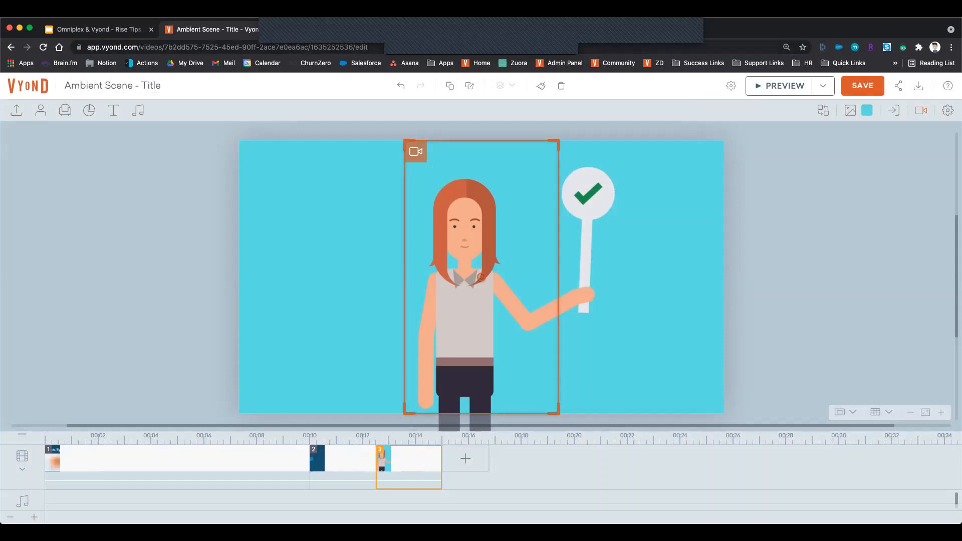
Step: Switch to the Rise Tips and Tricks deck in Google Slides and open its view options
key("super+1")
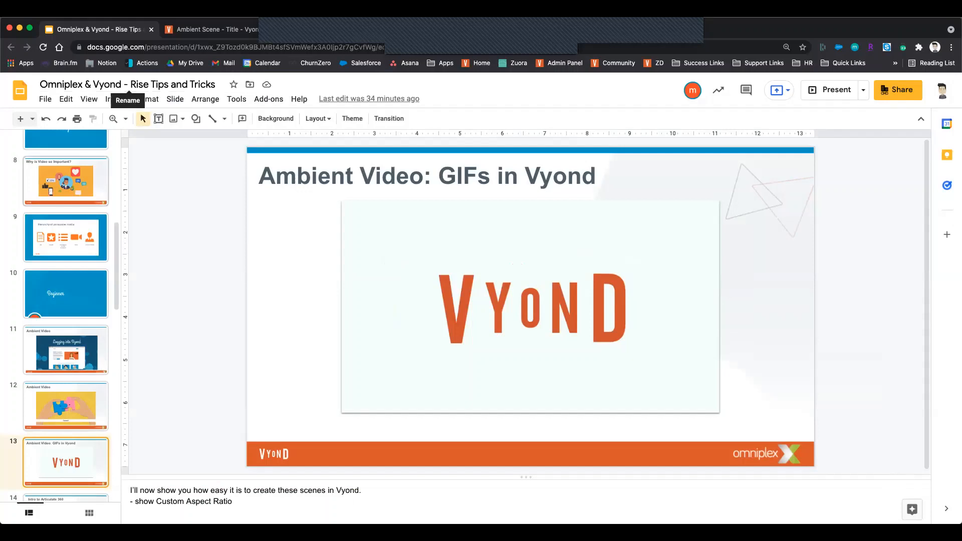
left_click(89, 99)
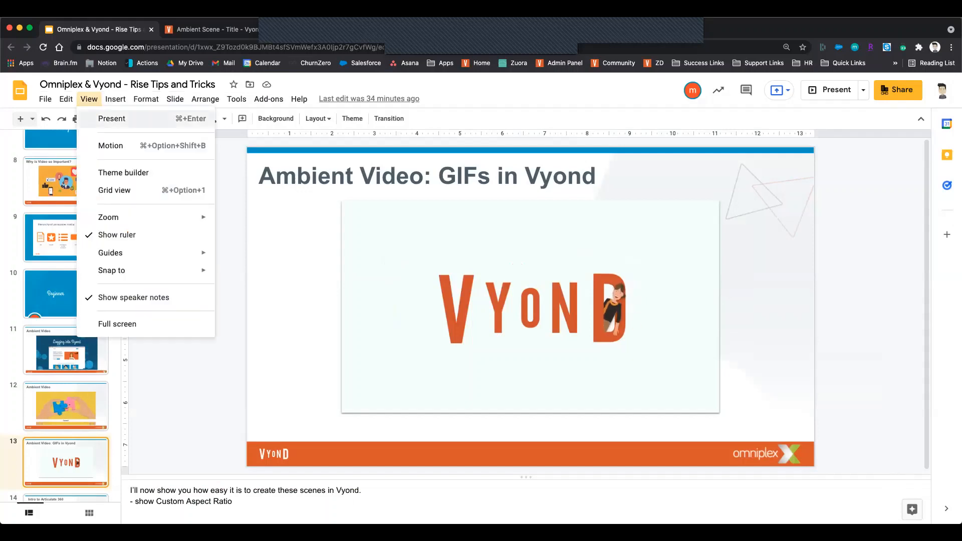
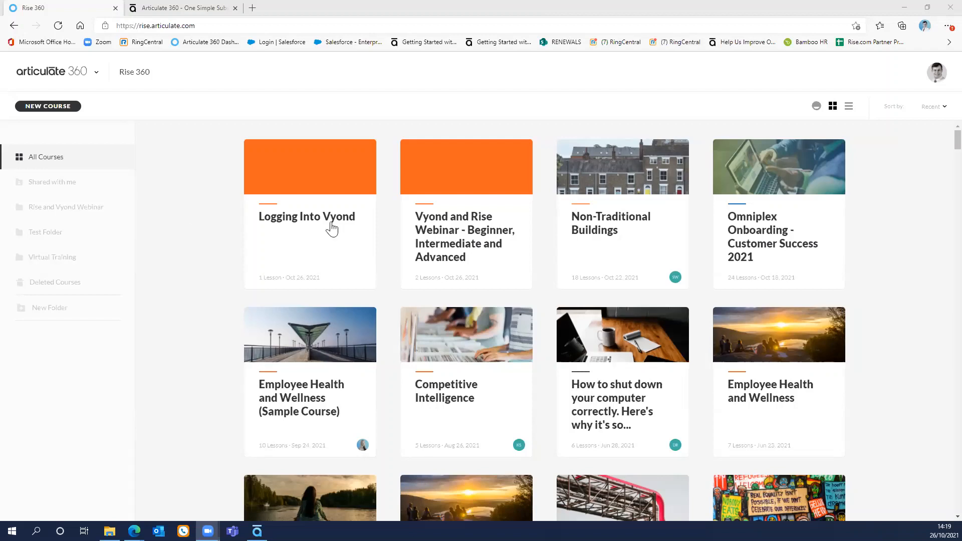
Step: In Rise 360, open the "Logging Into Vyond" course, upload Beginner_Title as its cover photo, and leave the course
left_click(306, 230)
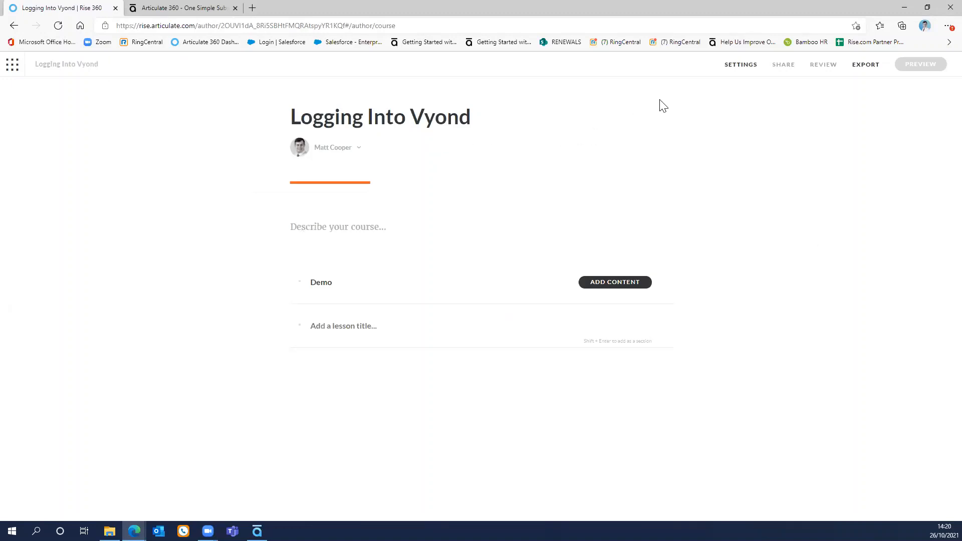
left_click(740, 65)
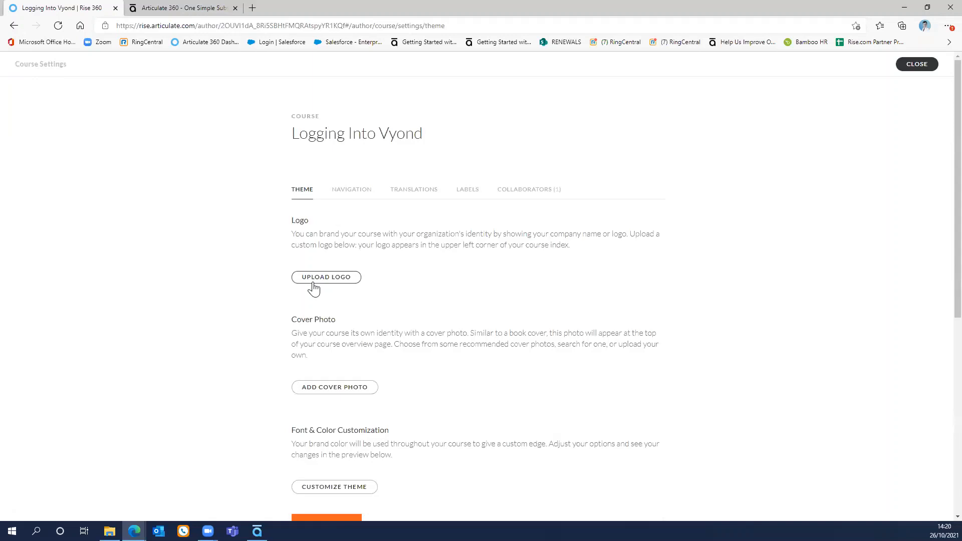
scroll(300, 396, "down", 1)
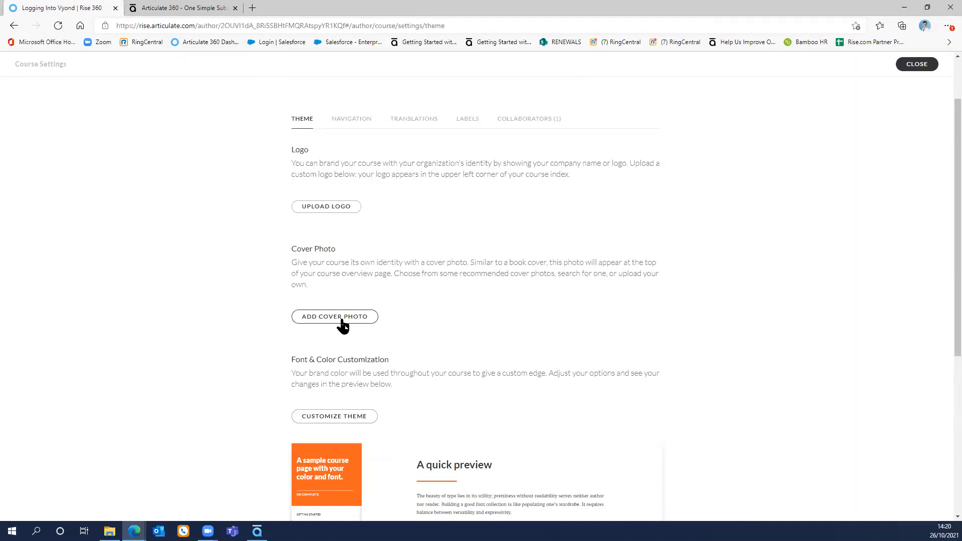
left_click(343, 323)
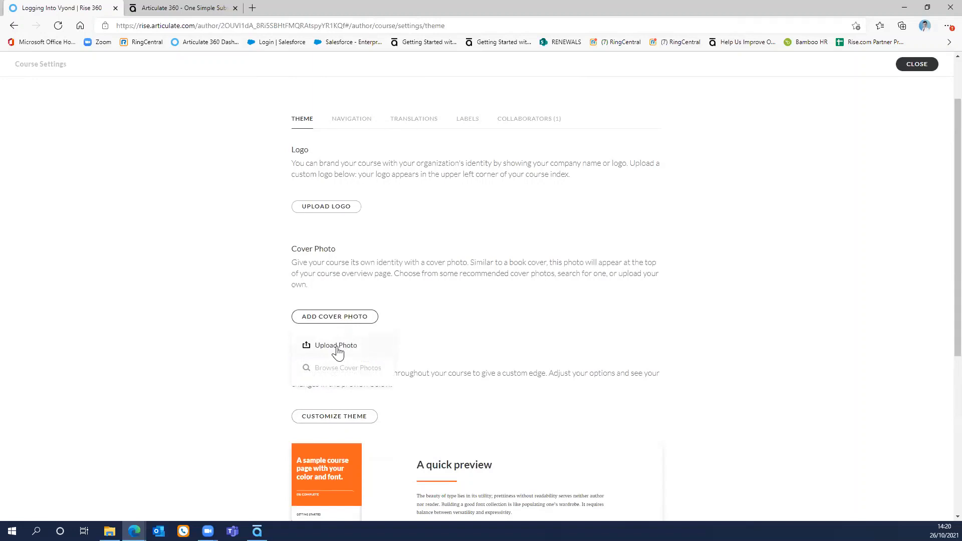
left_click(337, 346)
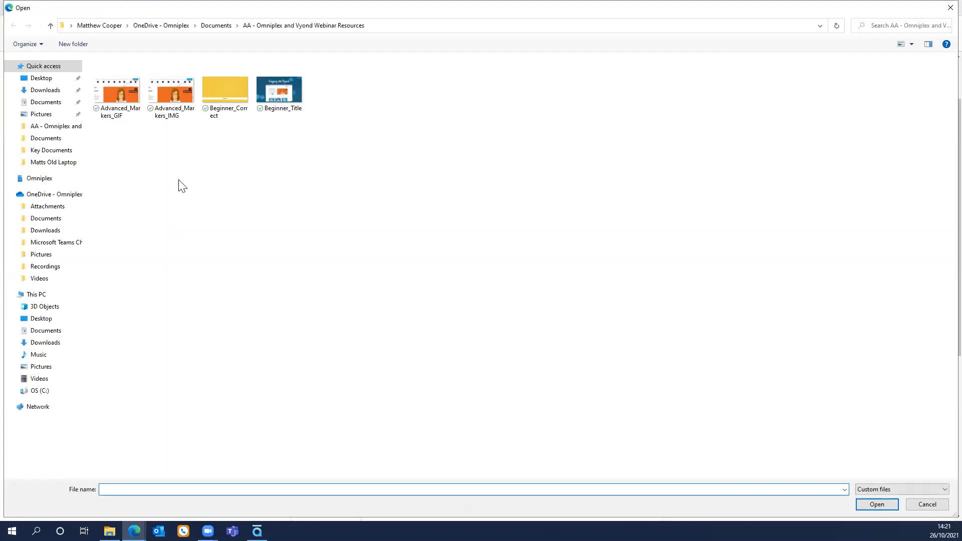
left_click(271, 91)
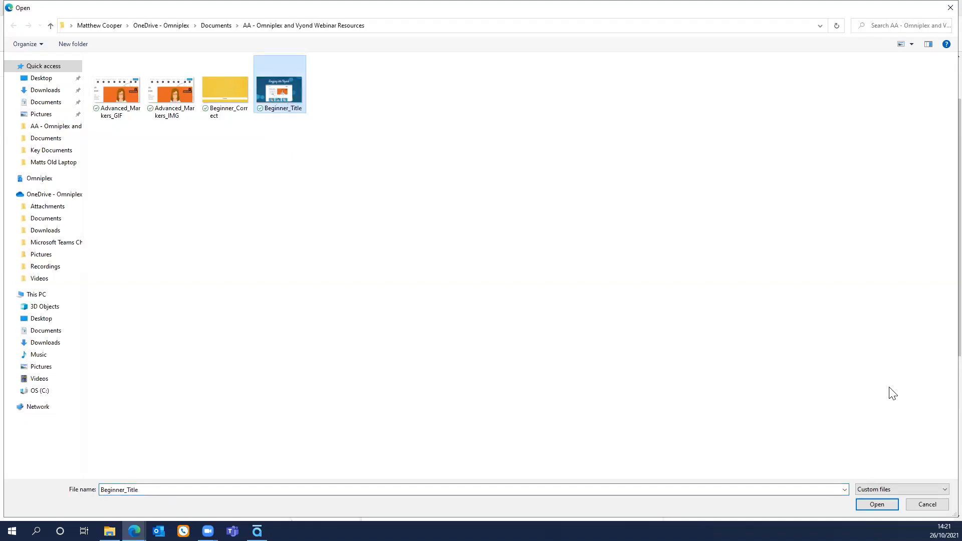
left_click(888, 504)
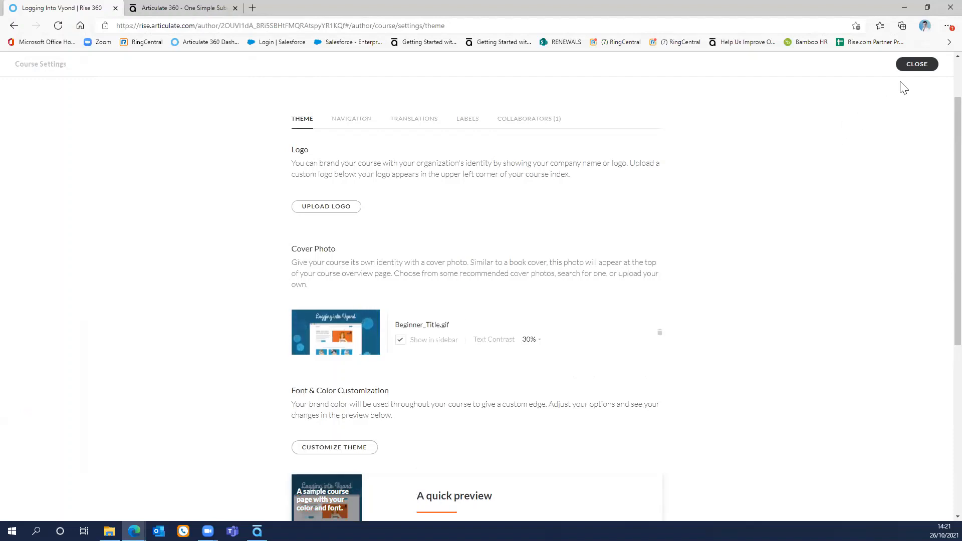
left_click(917, 65)
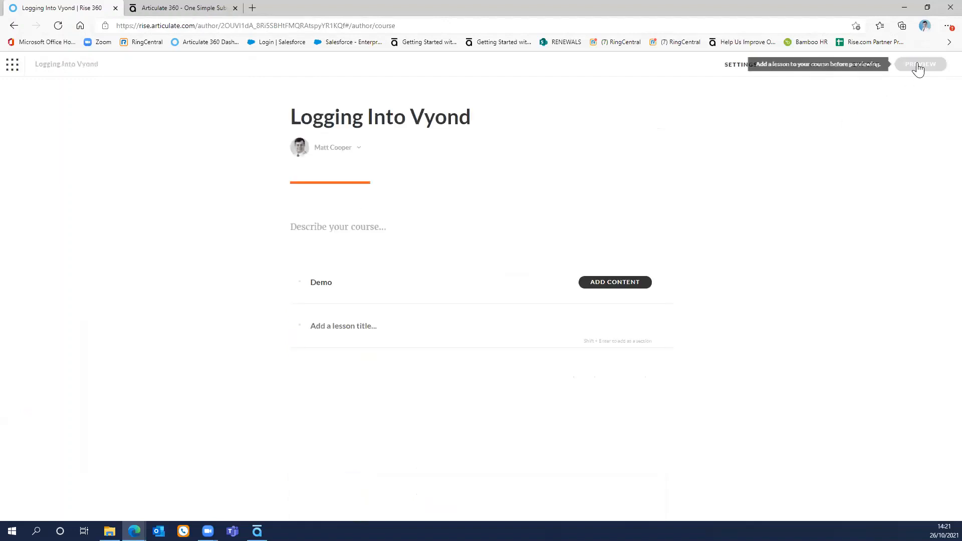
left_click(15, 66)
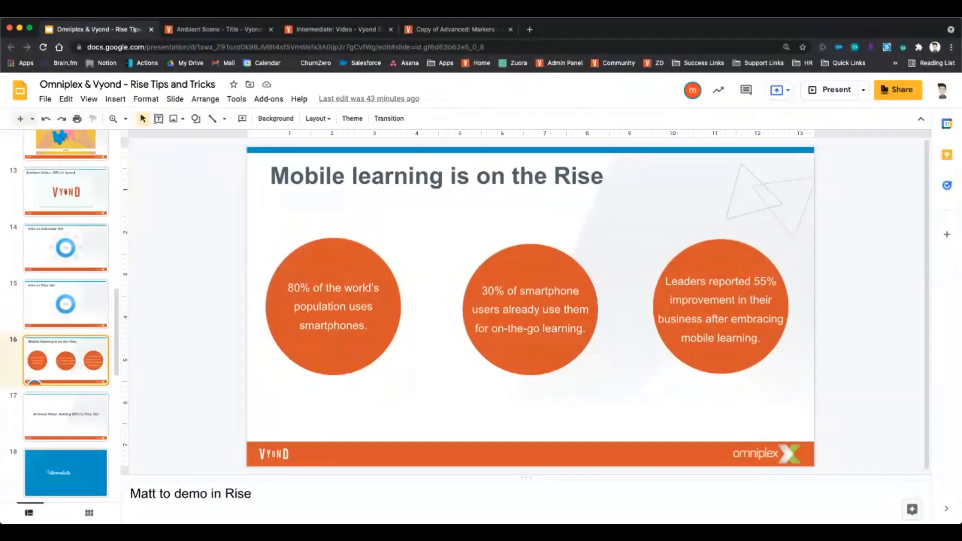
Step: In Google Slides, present the deck from the "Mobile learning is on the Rise" slide, ending at the "Short Videos" slide
left_click(89, 99)
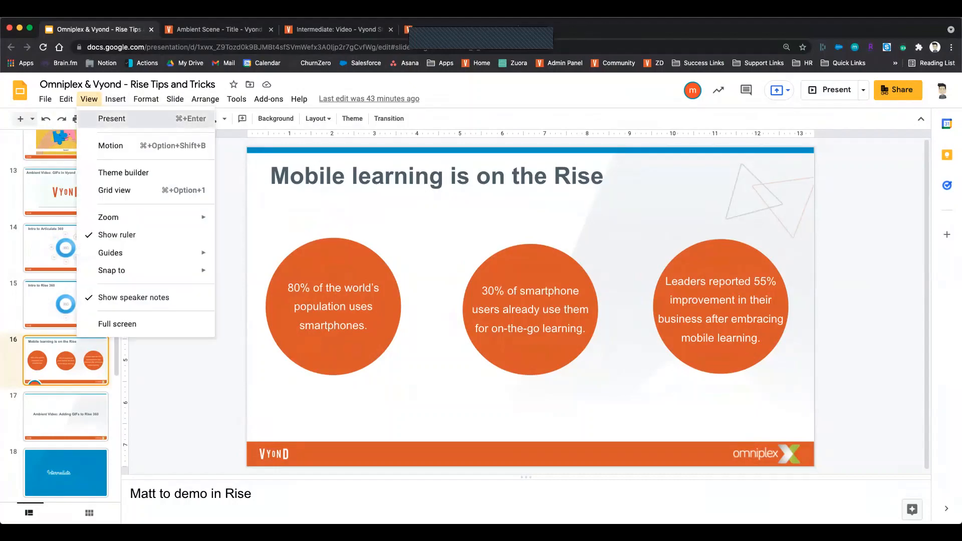
left_click(112, 118)
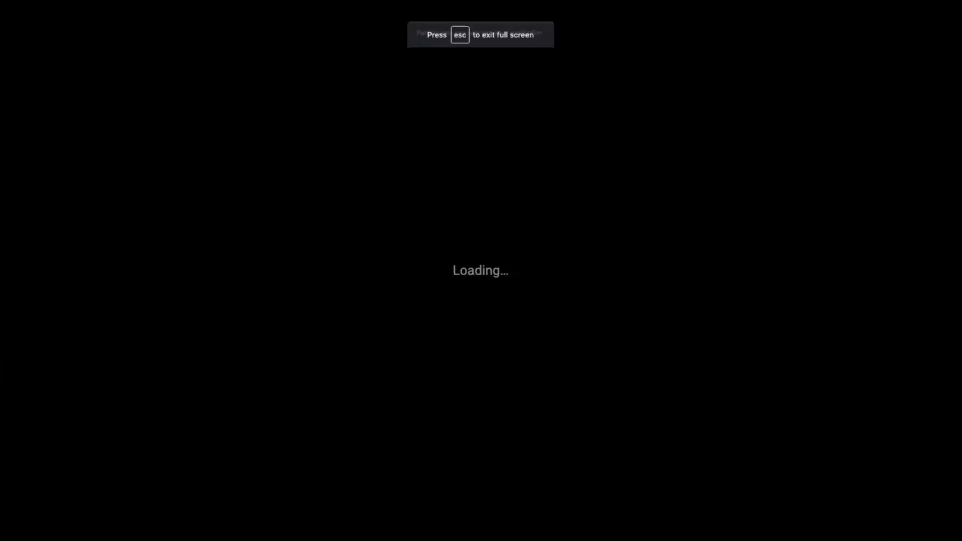
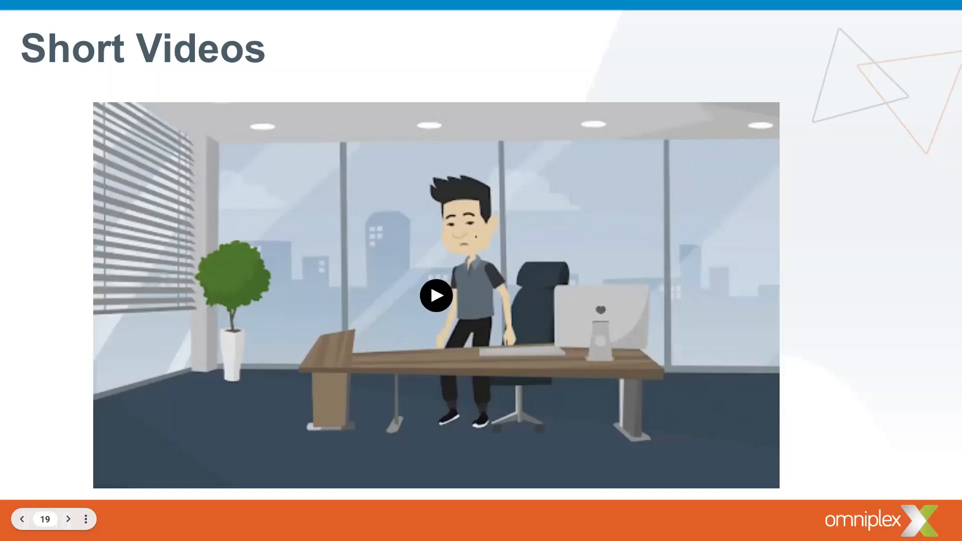
key("Escape")
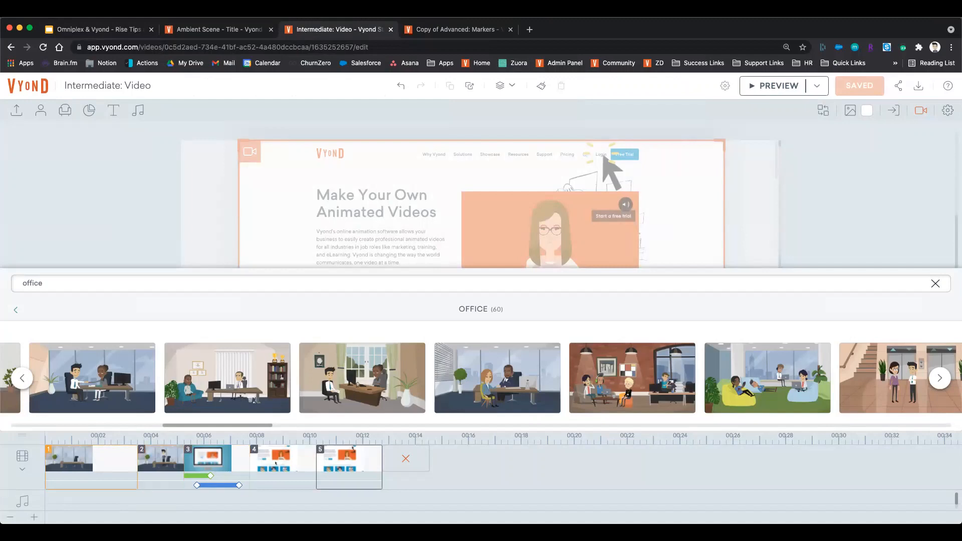
Step: Switch to the "Intermediate: Video" project in Vyond and close its scene template library
left_click(406, 458)
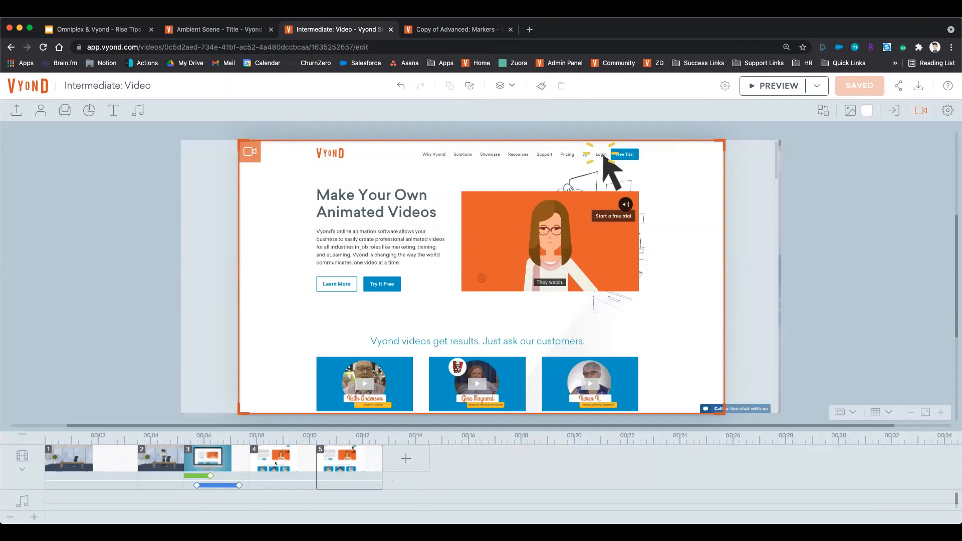
Step: Examine the walking character's motion path in the first office scene
left_click(91, 466)
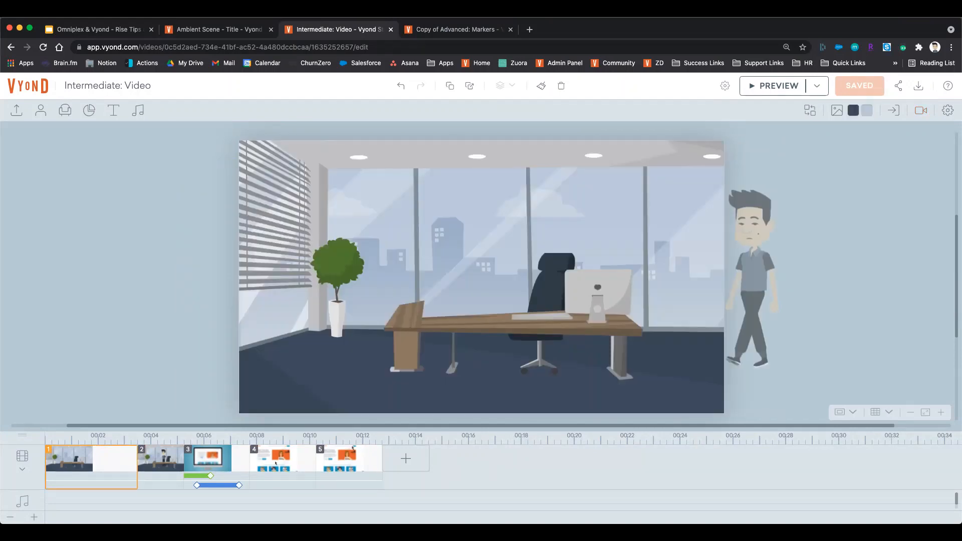
left_click(752, 250)
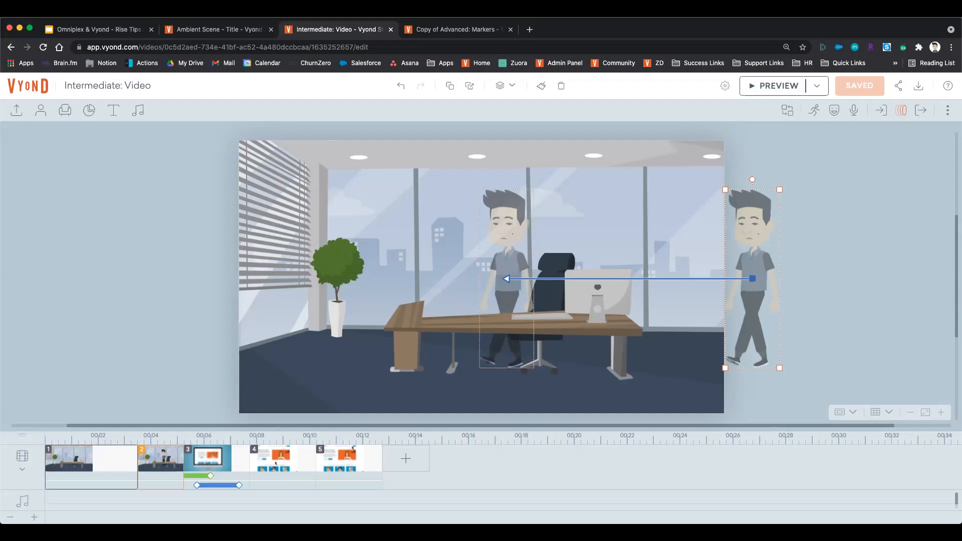
key("Escape")
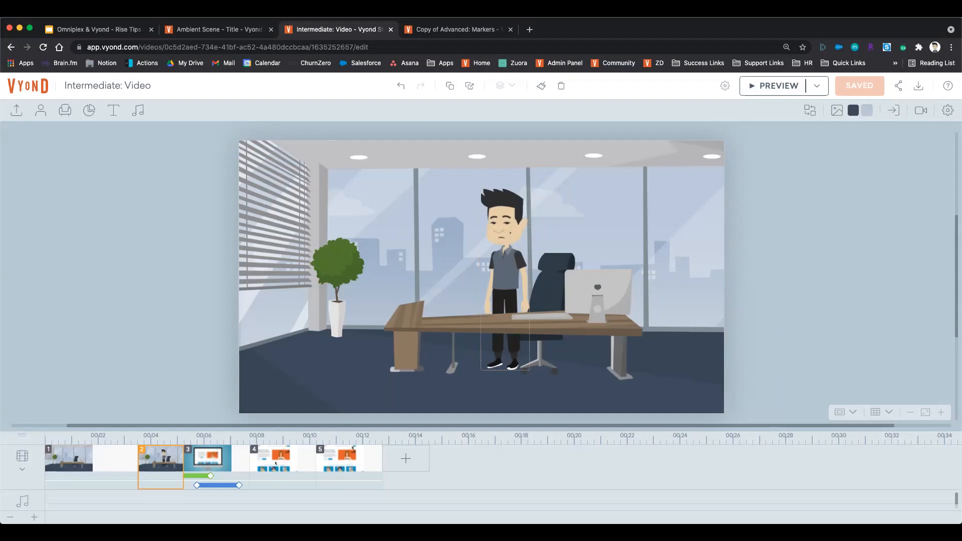
Step: Check the standing character in the second scene, and view the mask settings of the computer monitor in the third scene
left_click(505, 346)
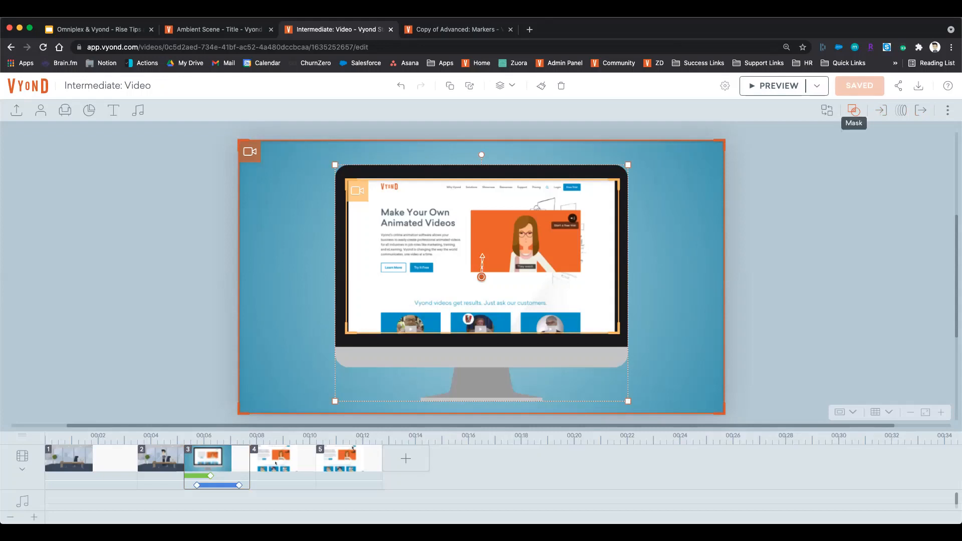
left_click(853, 110)
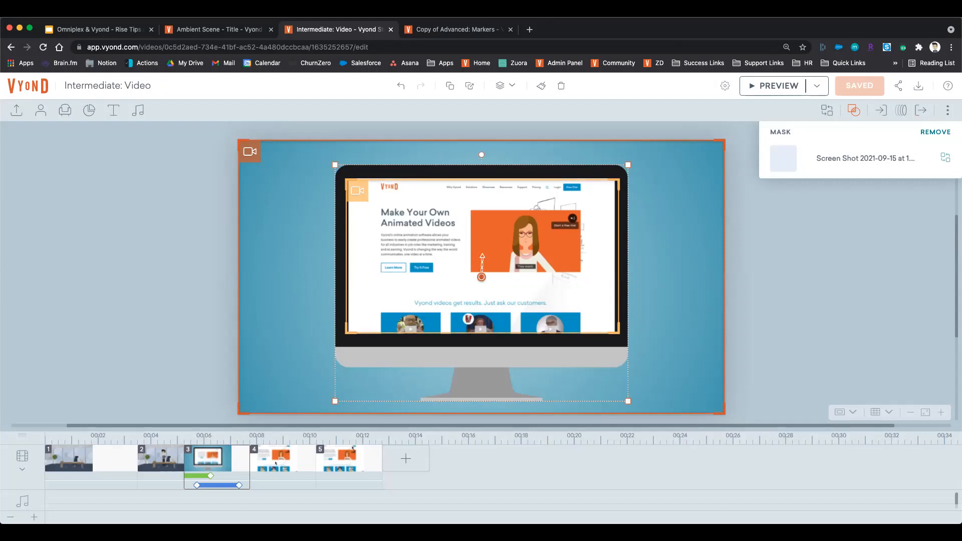
key("Escape")
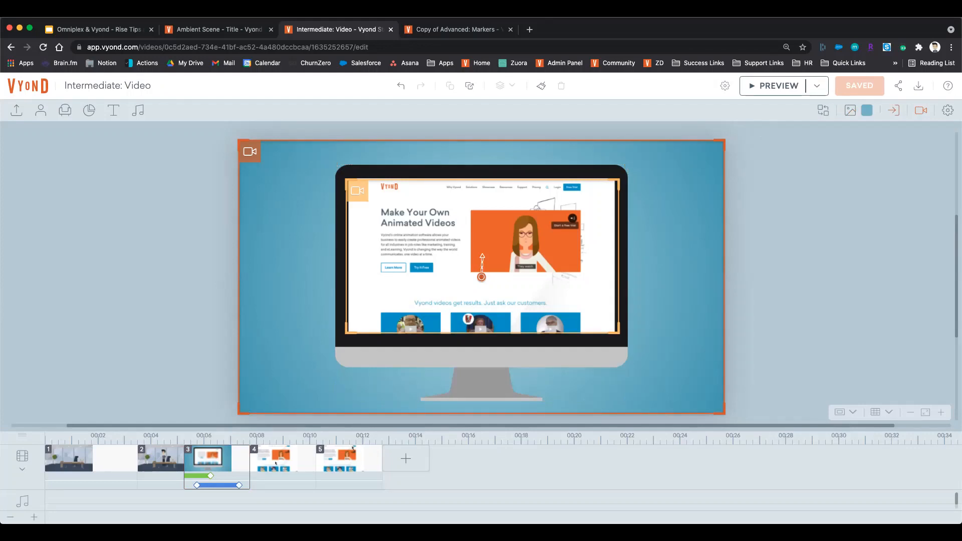
Step: Review the third scene's camera movement settings and preview the video from that scene
left_click(920, 110)
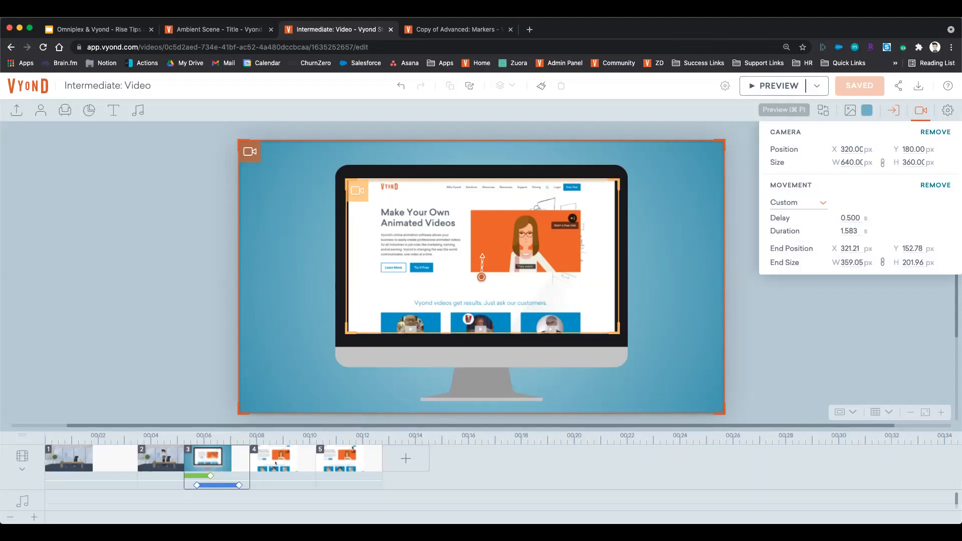
left_click(774, 86)
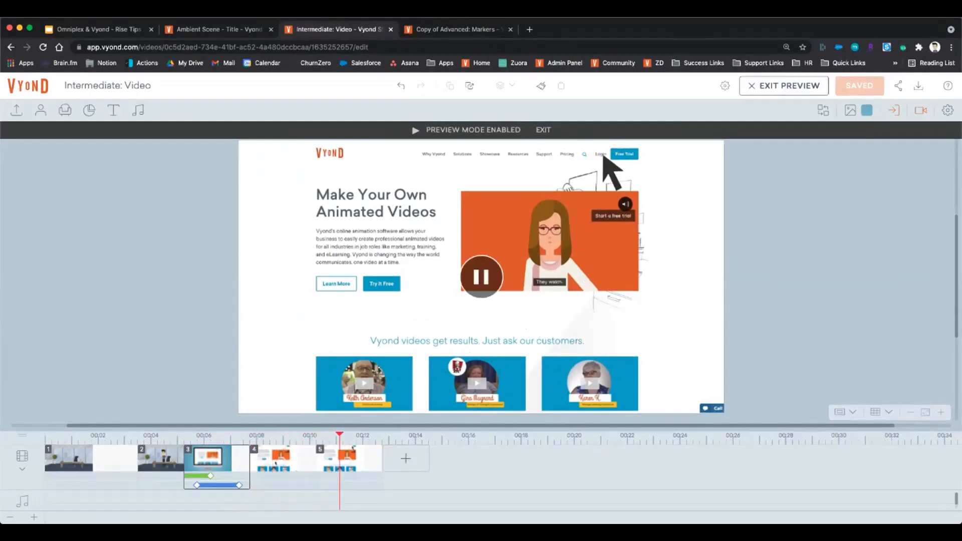
Step: Try moving the start of the cursor arrow's motion path slightly in the fourth scene, and undo the move
left_click(278, 460)
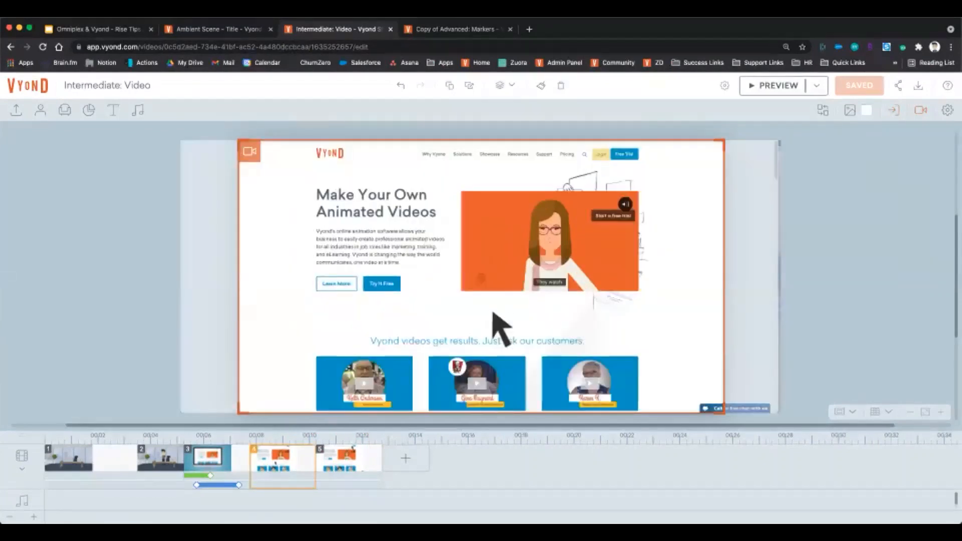
left_click(501, 328)
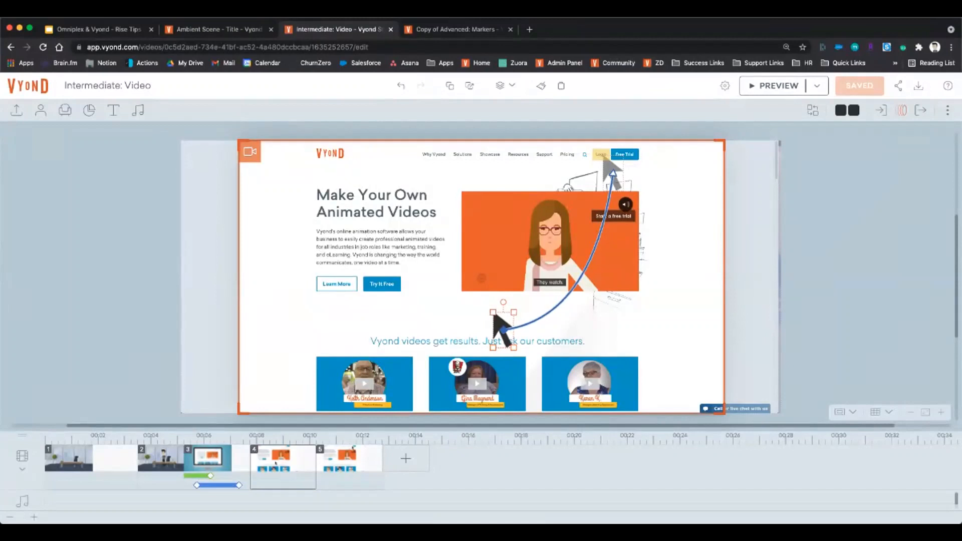
left_click_drag(503, 329, 521, 322)
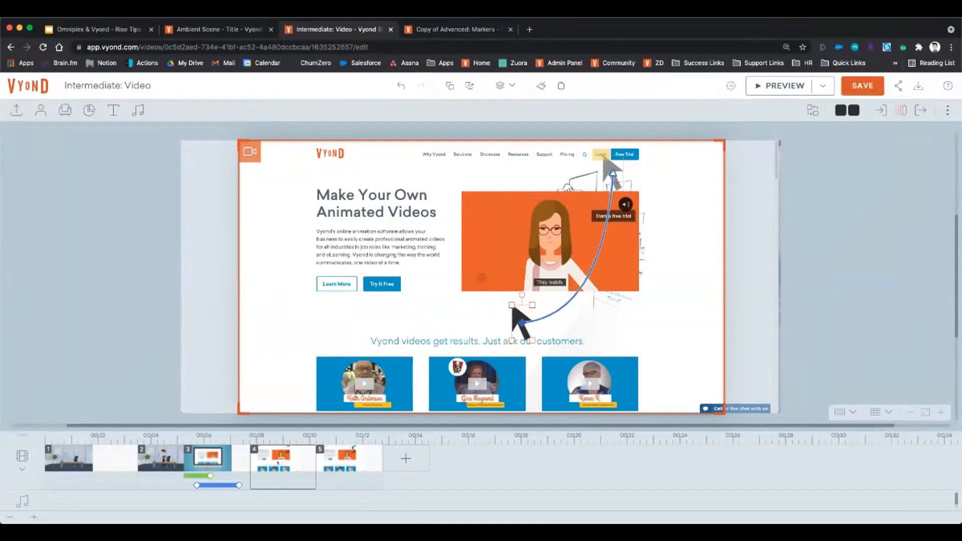
key("cmd+z")
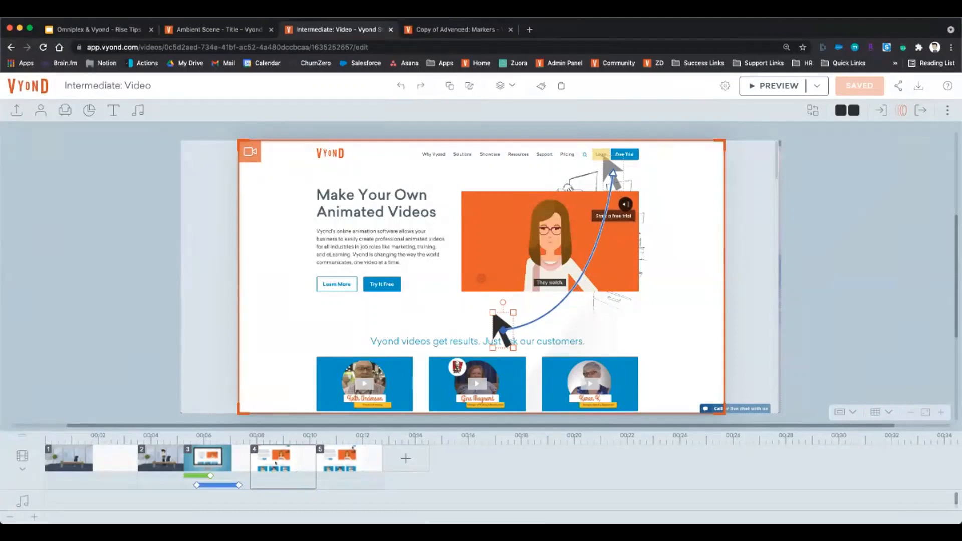
Step: Inspect the yellow highlight over the Login link in the fourth scene and open the video's download options
left_click(601, 154)
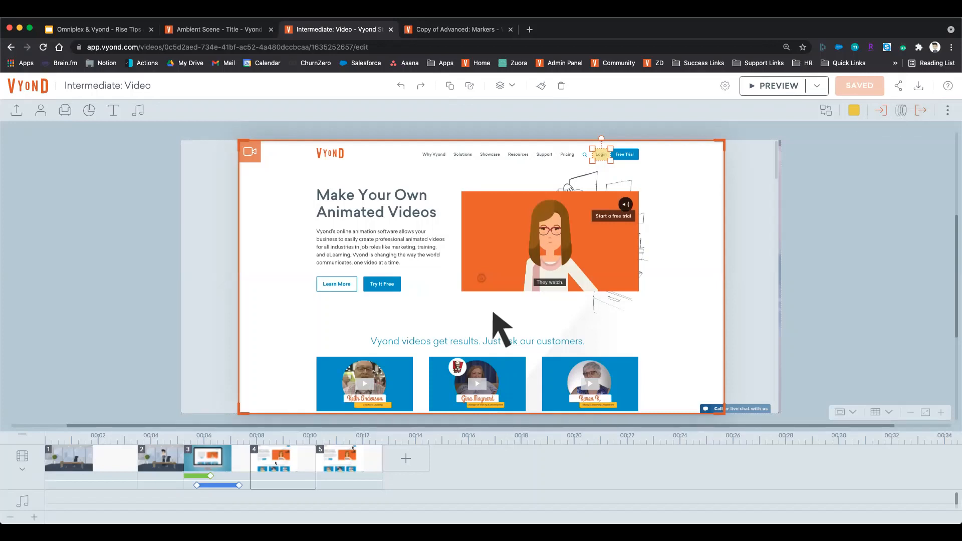
left_click(918, 85)
Step: Switch to the Rise Tips and Tricks deck in Google Slides, and open and dismiss its view options on the "Short Videos" slide
key("super+1")
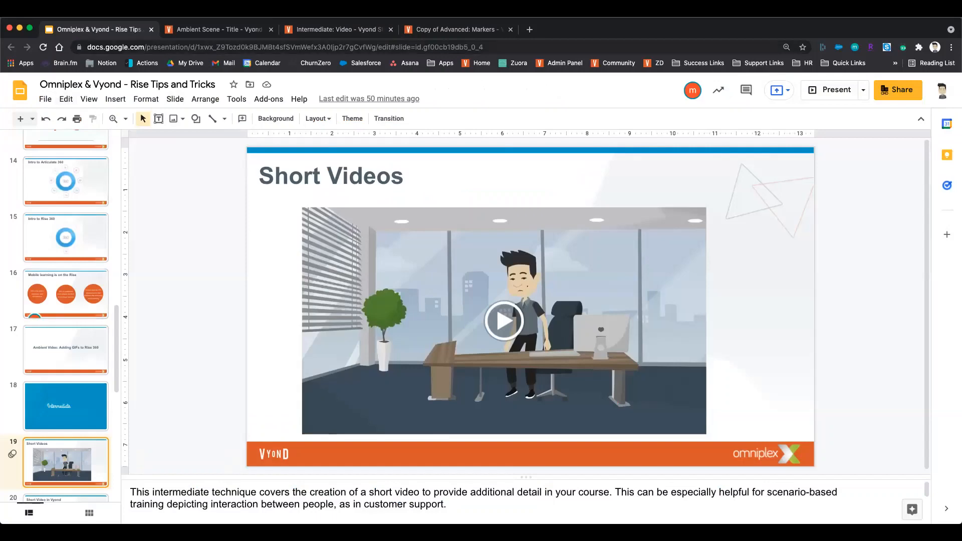
left_click(89, 99)
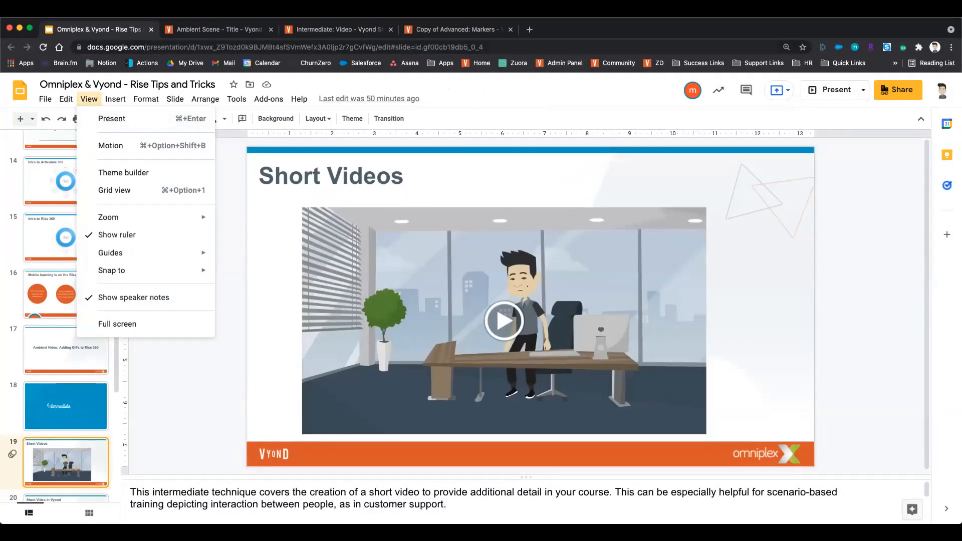
key("Escape")
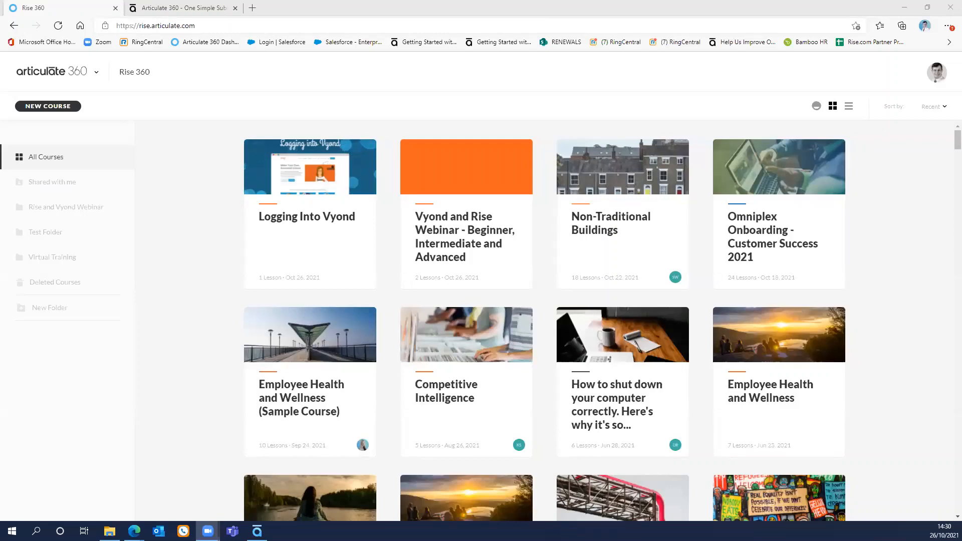
Step: In Rise 360, open the "Logging Into Vyond" course and create the "Demo" item as a block-based lesson
left_click(288, 221)
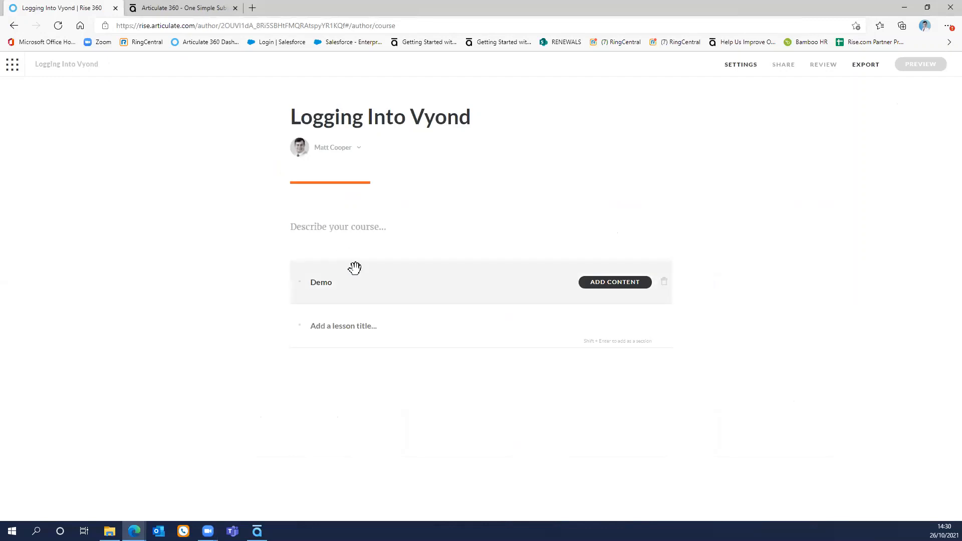
left_click(606, 290)
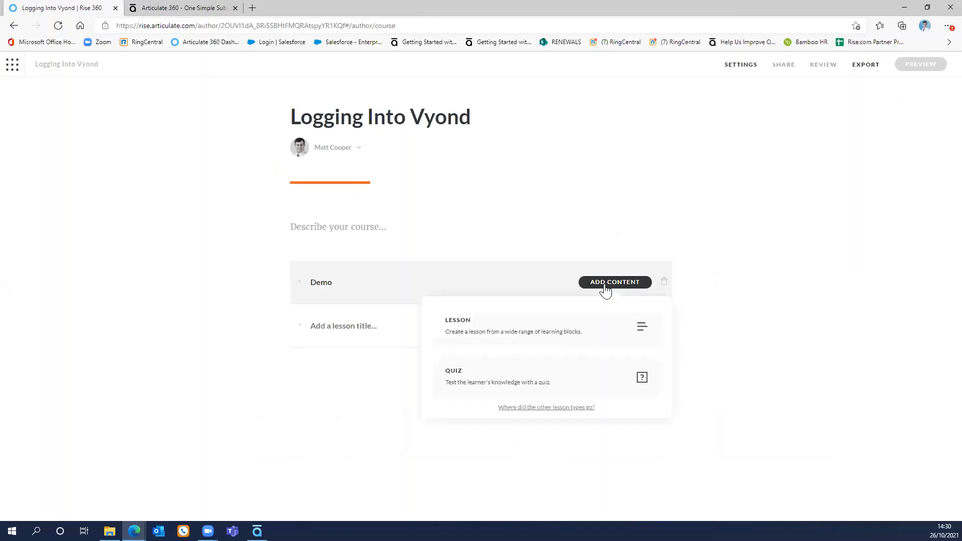
left_click(489, 336)
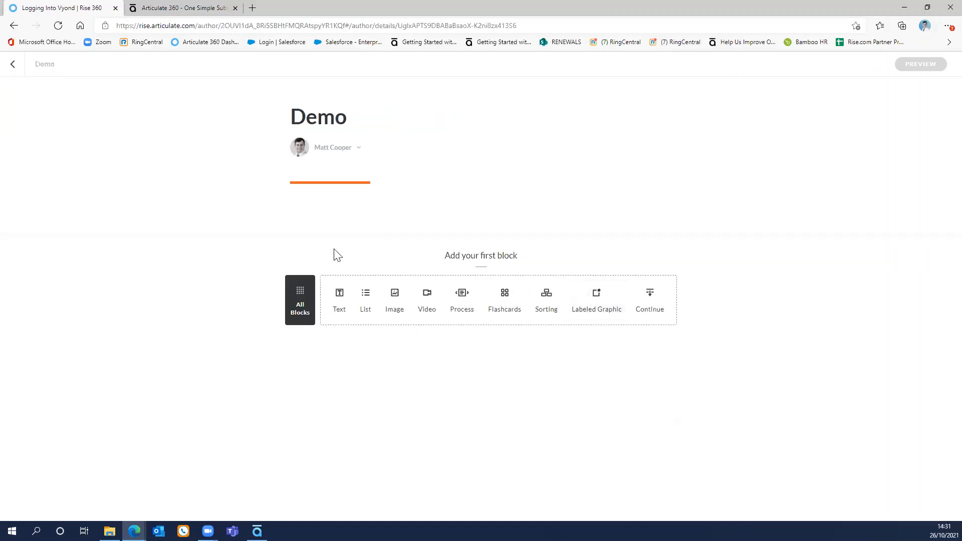
Step: Add a text block with heading and paragraph to the Demo lesson, followed by a video block
left_click(296, 319)
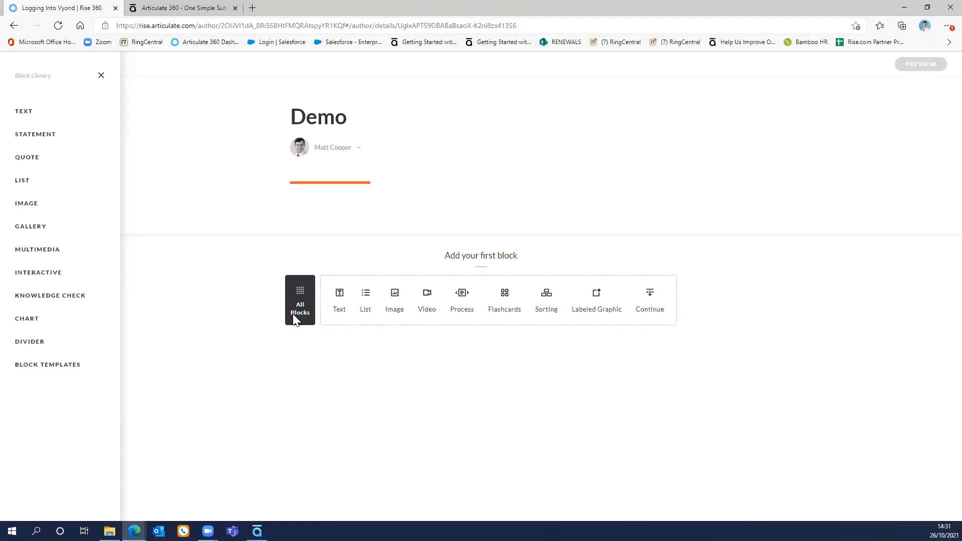
left_click(339, 304)
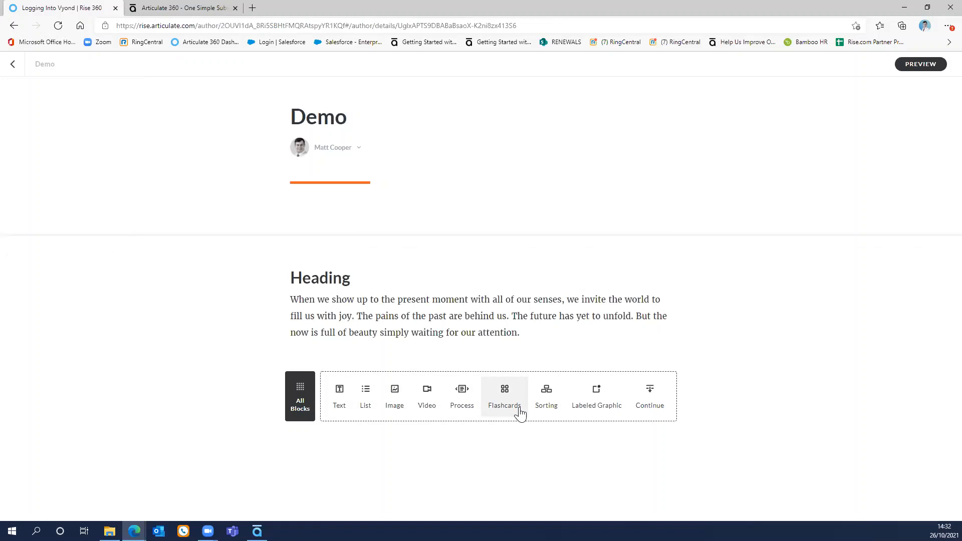
left_click(427, 399)
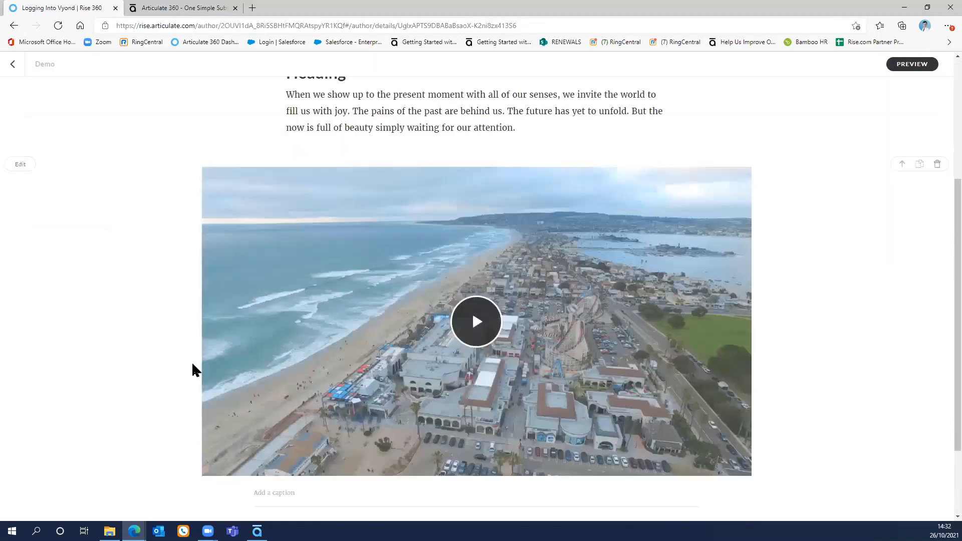
Step: Replace the video block's placeholder clip with the Intermediate_Video file and close the block's editing options
scroll(192, 364, "down", 1)
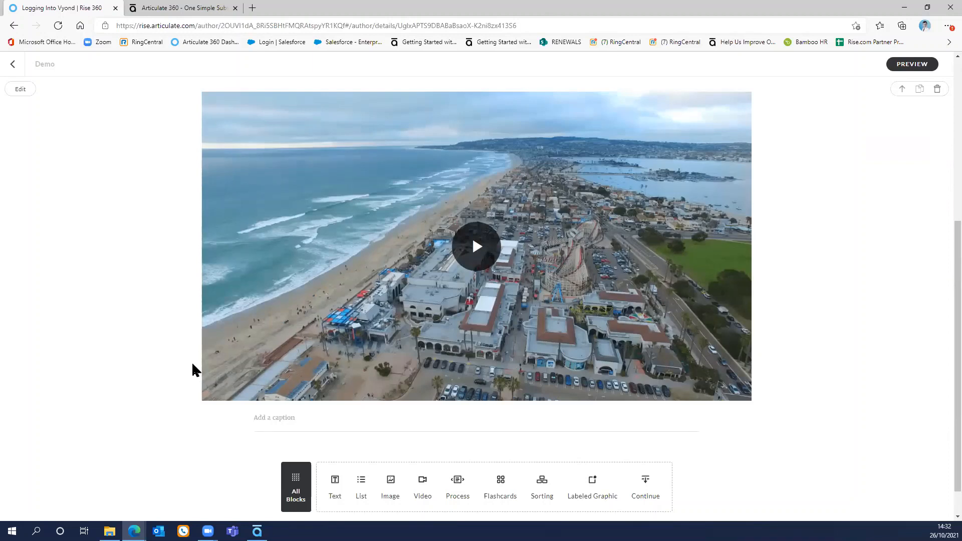
scroll(122, 220, "up", 3)
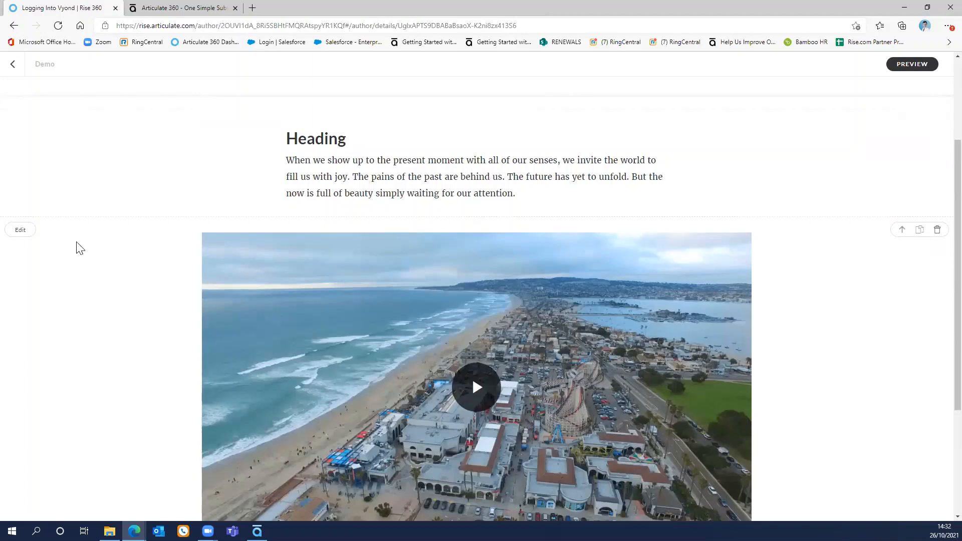
left_click(22, 232)
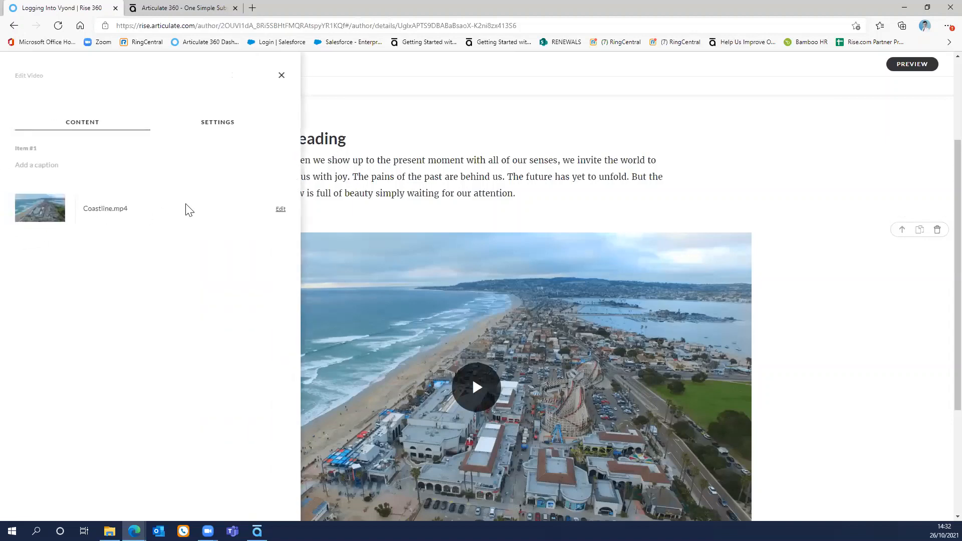
left_click(280, 209)
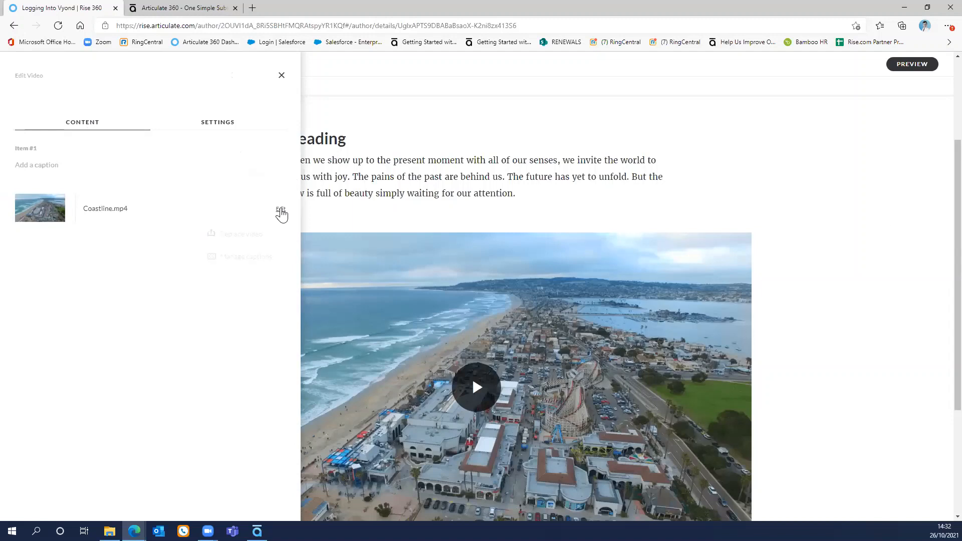
left_click(245, 239)
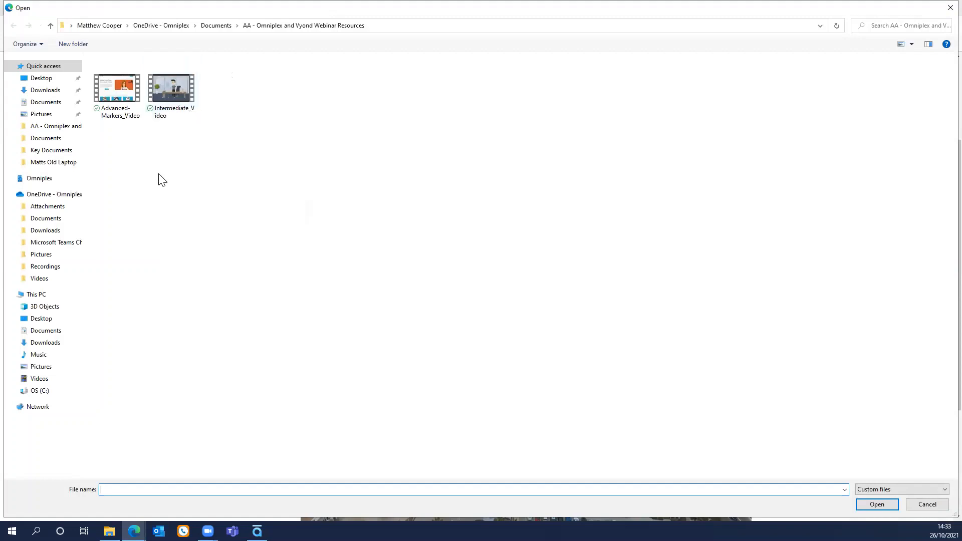
left_click(170, 107)
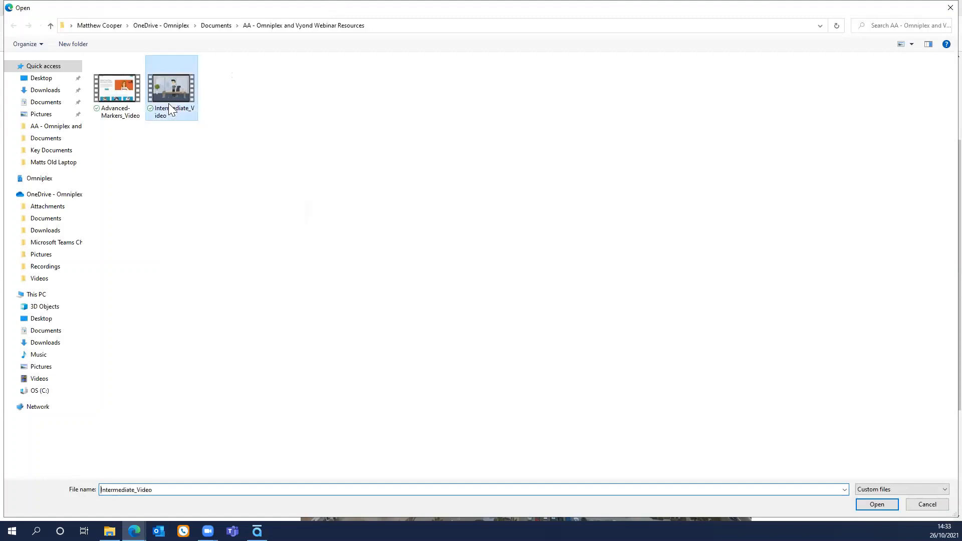
left_click(883, 507)
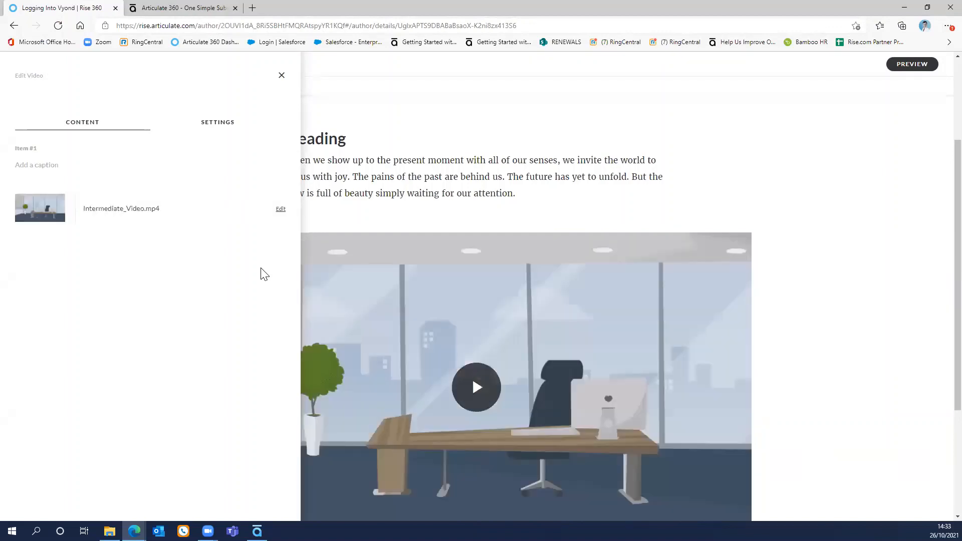
left_click(282, 75)
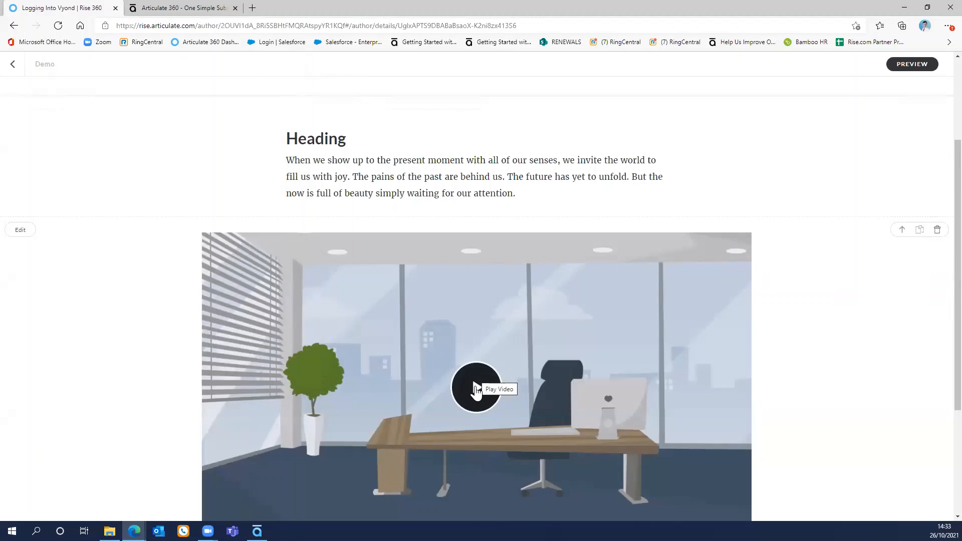
Step: Play the embedded video in the Demo lesson and view its playback rate options
left_click(476, 389)
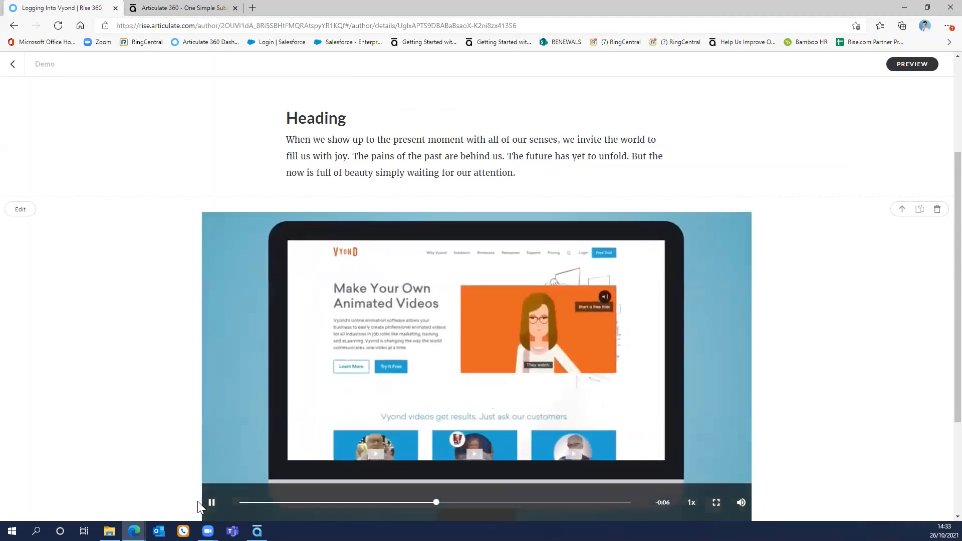
mouse_move(695, 505)
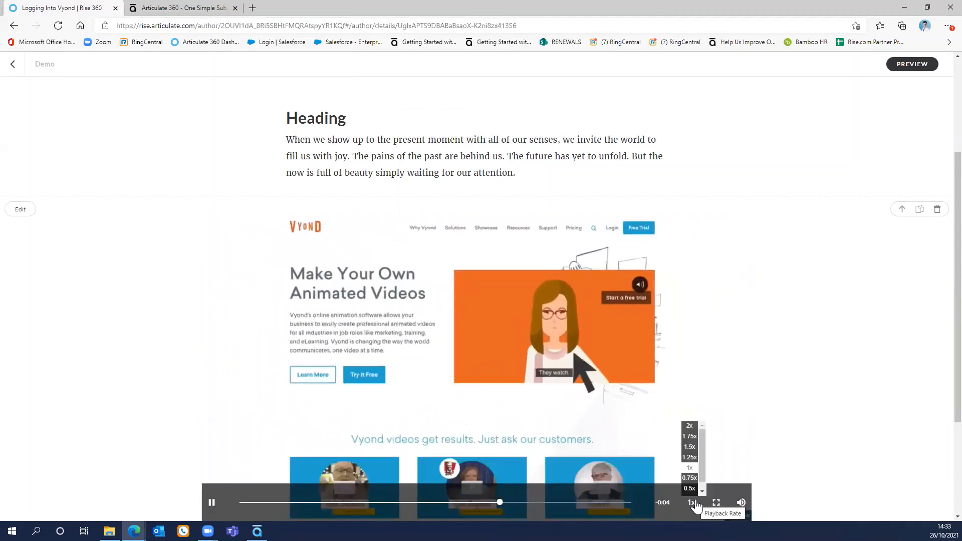
mouse_move(737, 503)
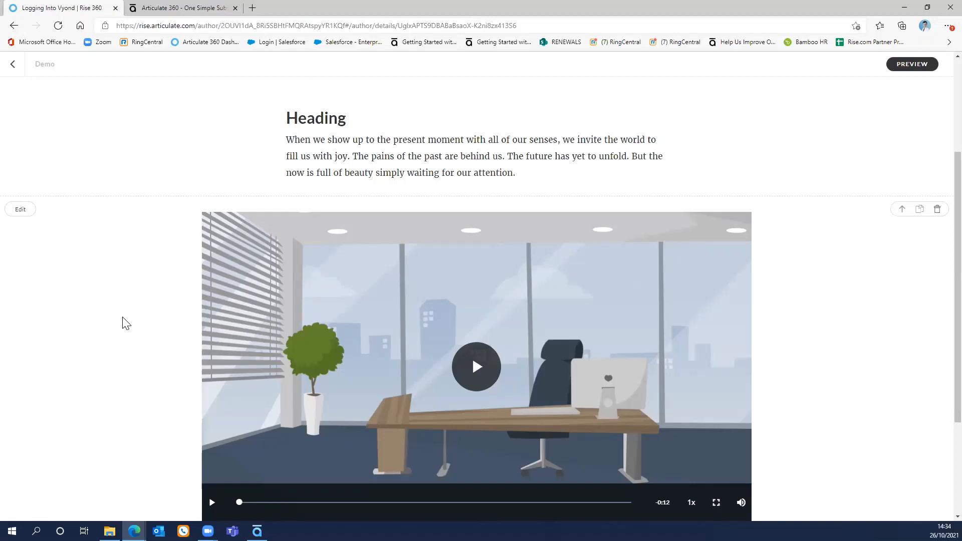
scroll(125, 323, "down", 3)
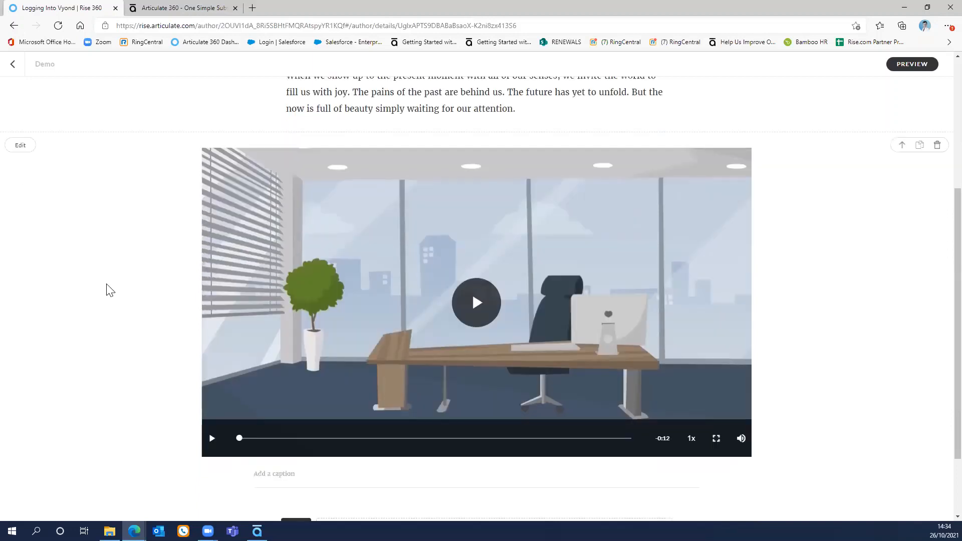
scroll(119, 286, "up", 1)
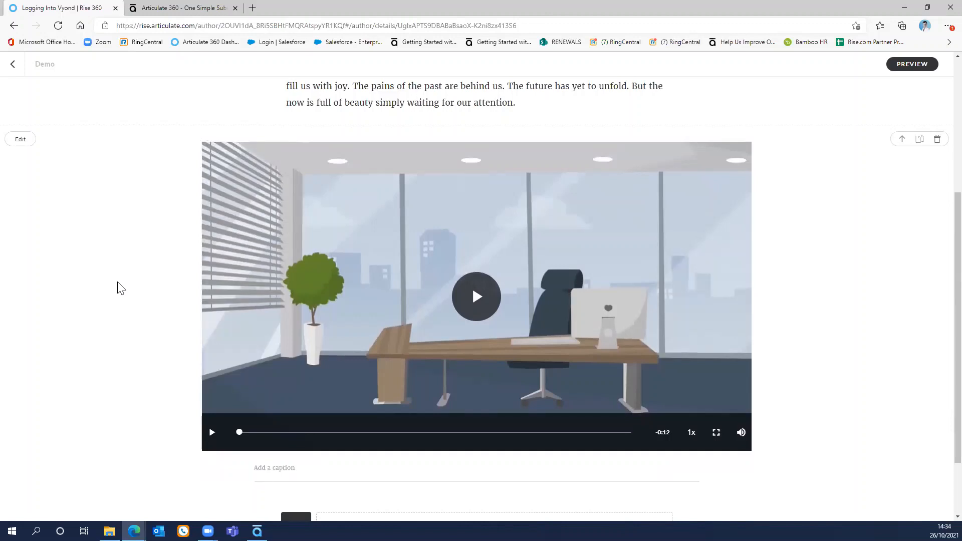
Step: Browse the interactive block types available for the Demo lesson and close the block library without adding one
scroll(121, 288, "up", 4)
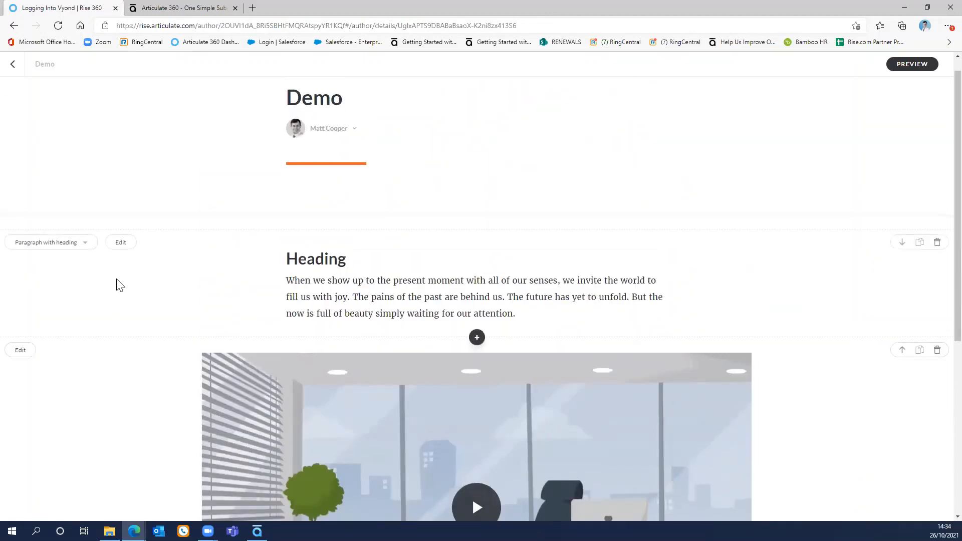
scroll(118, 286, "down", 5)
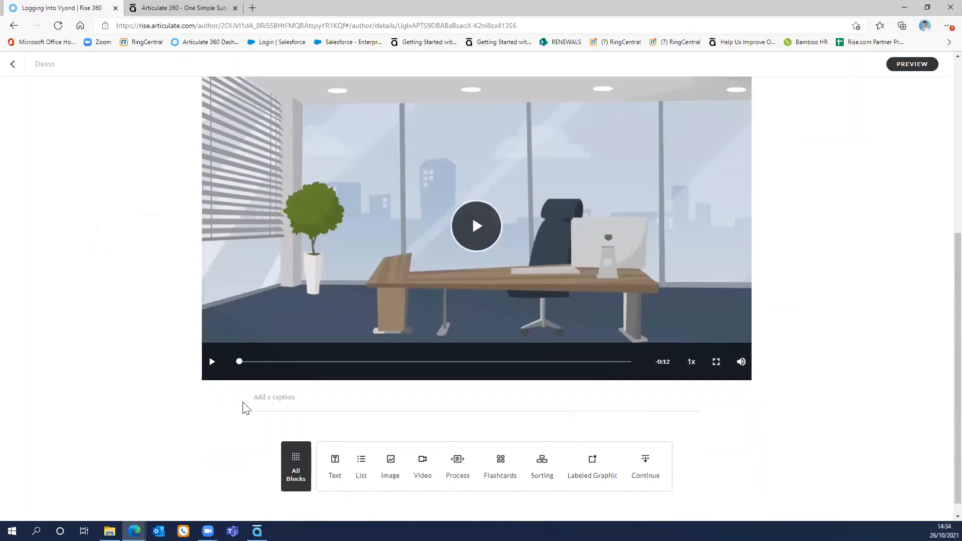
left_click(292, 468)
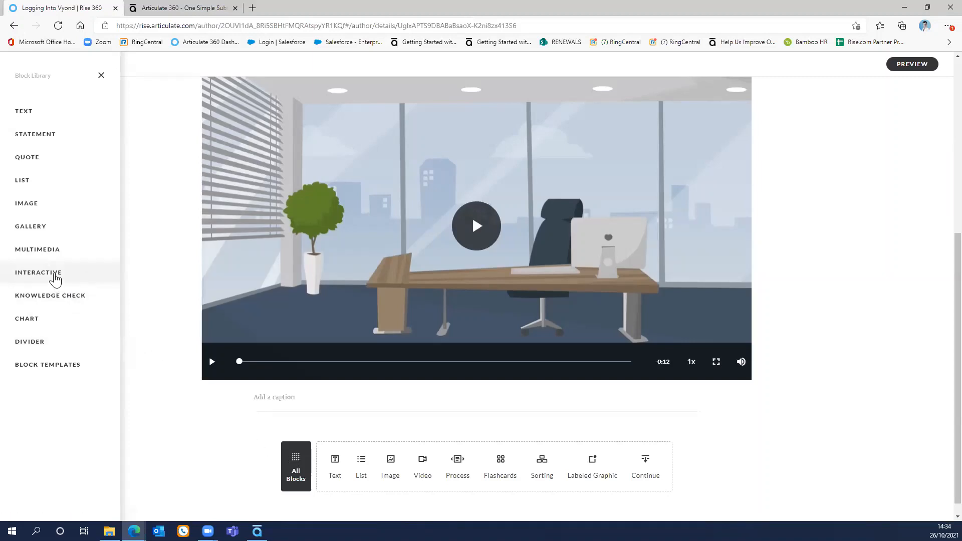
mouse_move(56, 280)
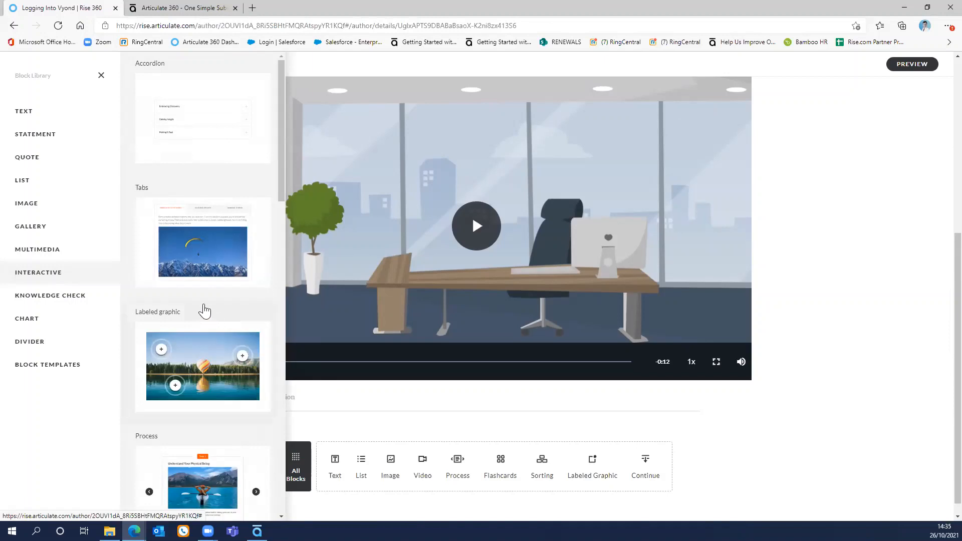
scroll(208, 307, "down", 4)
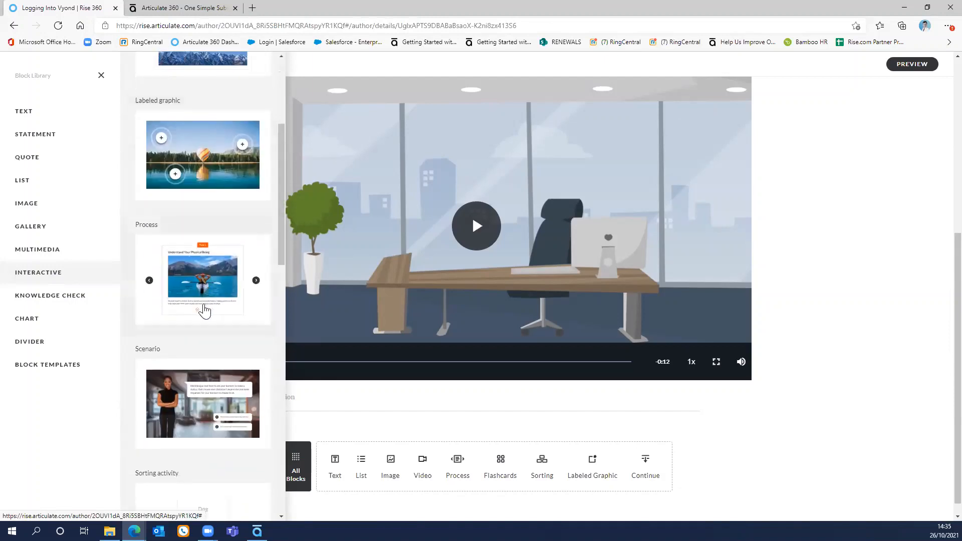
scroll(203, 311, "down", 4)
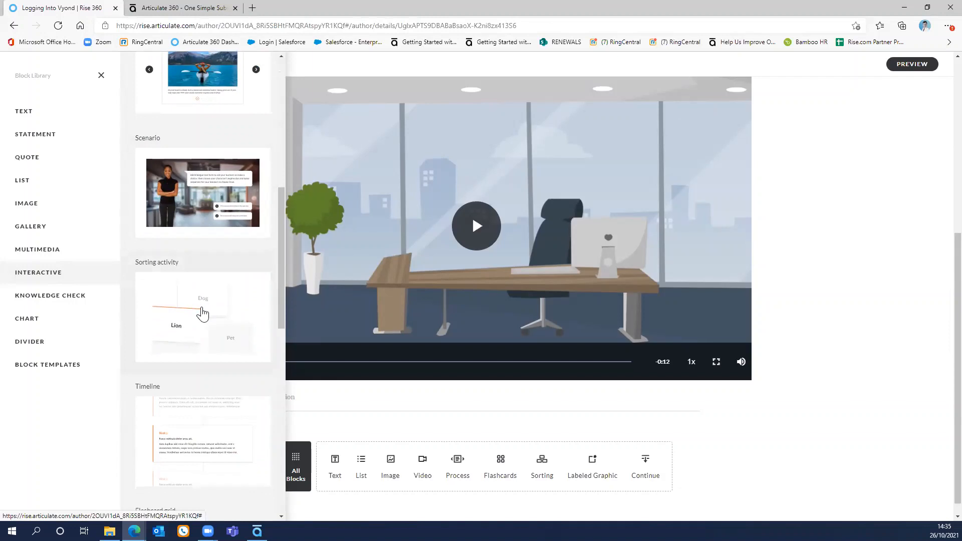
scroll(203, 313, "down", 5)
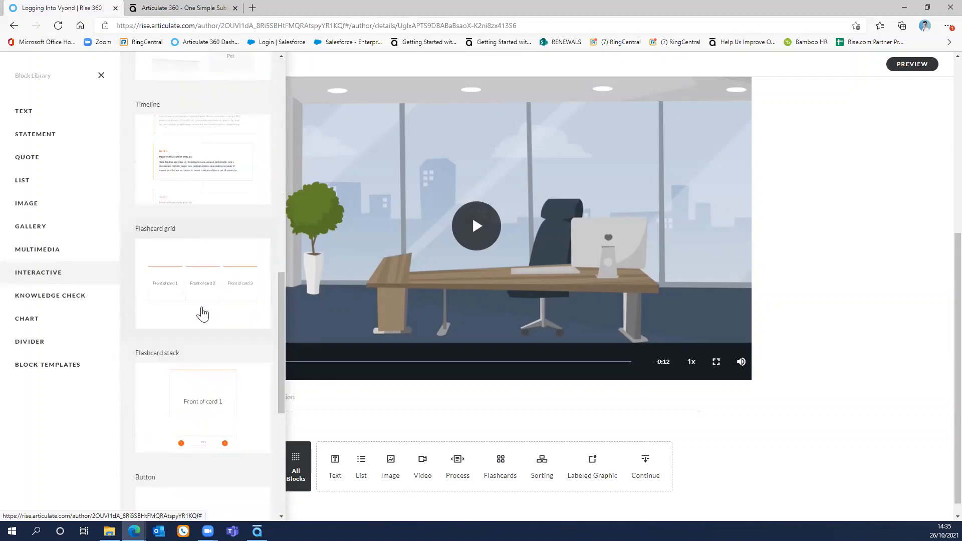
scroll(203, 314, "down", 4)
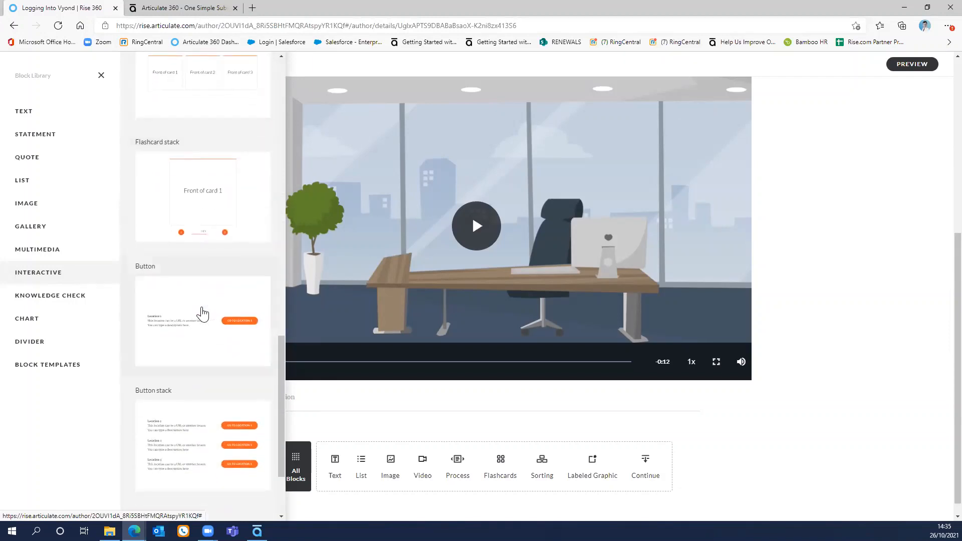
scroll(202, 314, "down", 1)
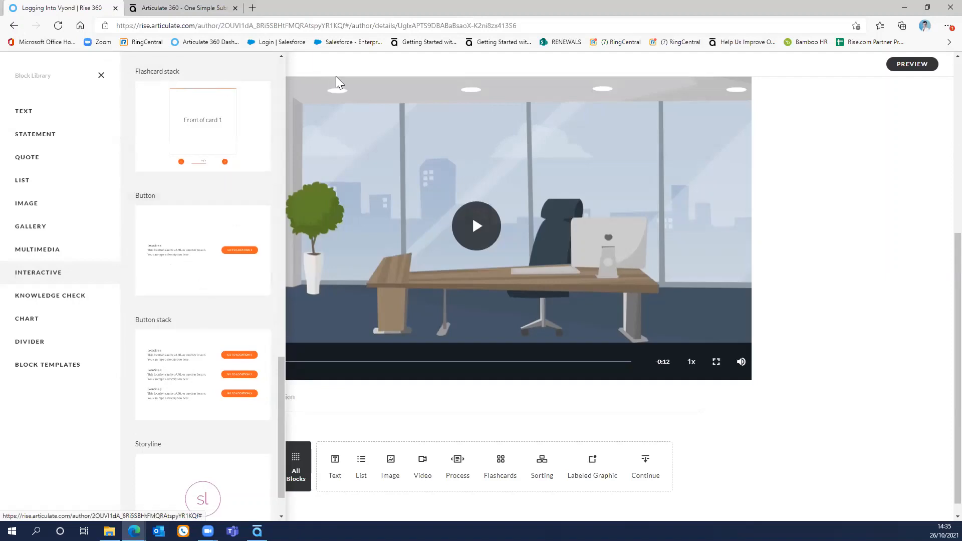
left_click(100, 76)
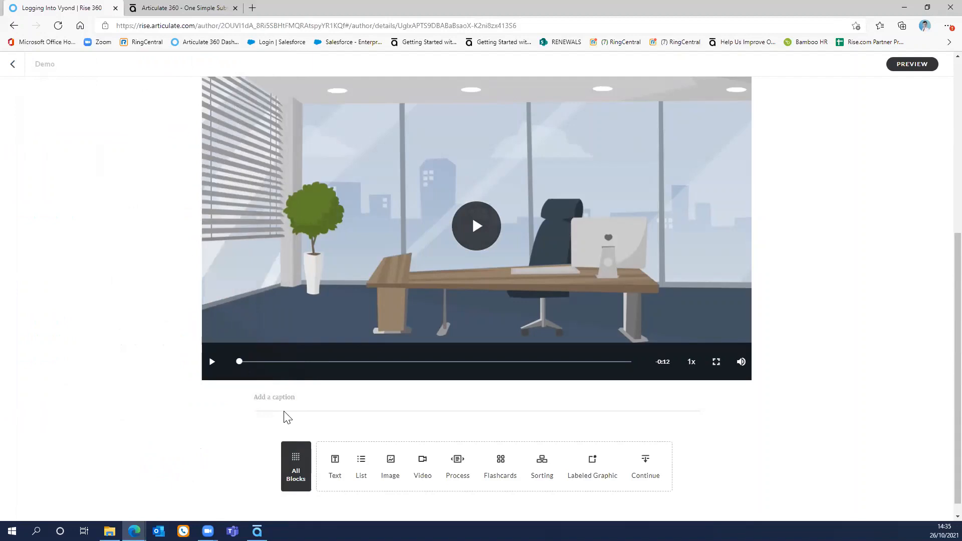
Step: Preview the Demo lesson in the desktop layout and look over its text and video blocks
scroll(165, 346, "up", 2)
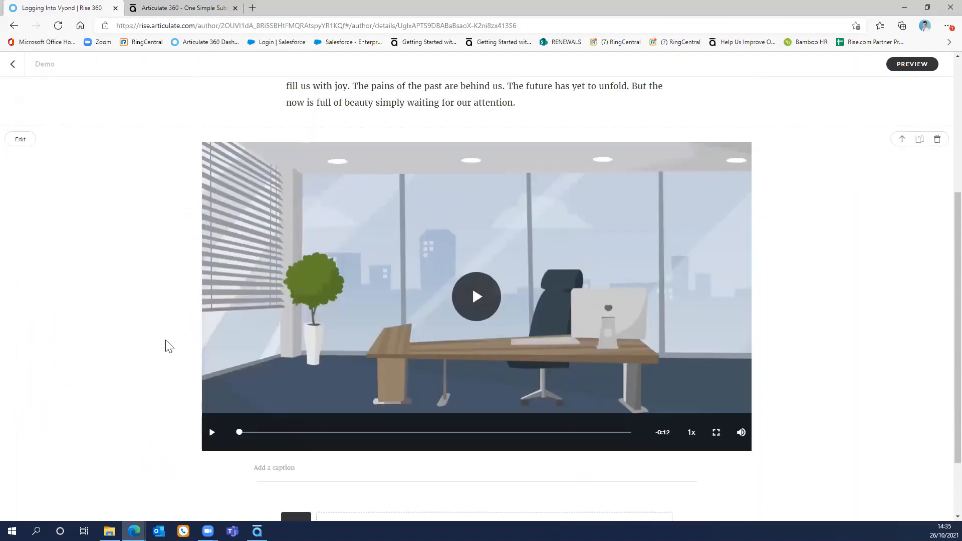
scroll(762, 85, "up", 4)
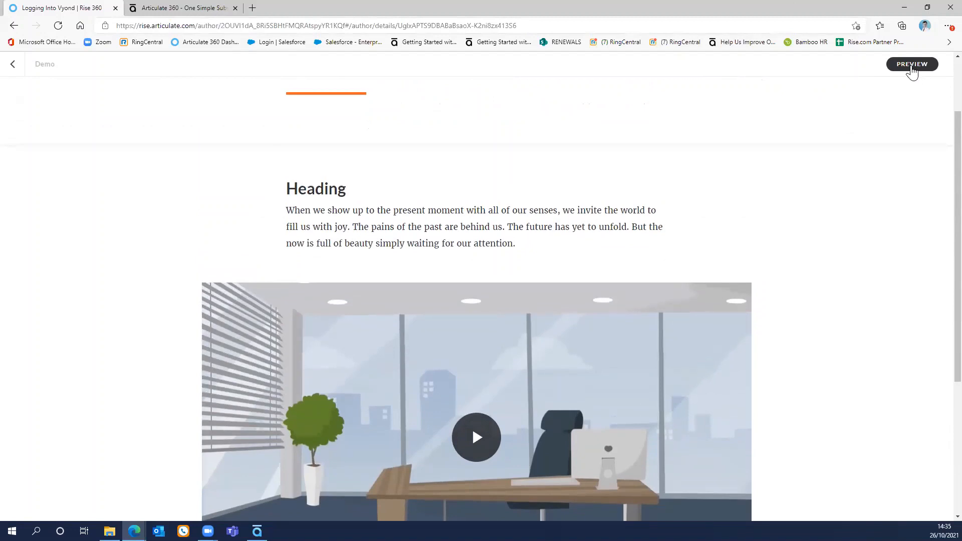
left_click(911, 66)
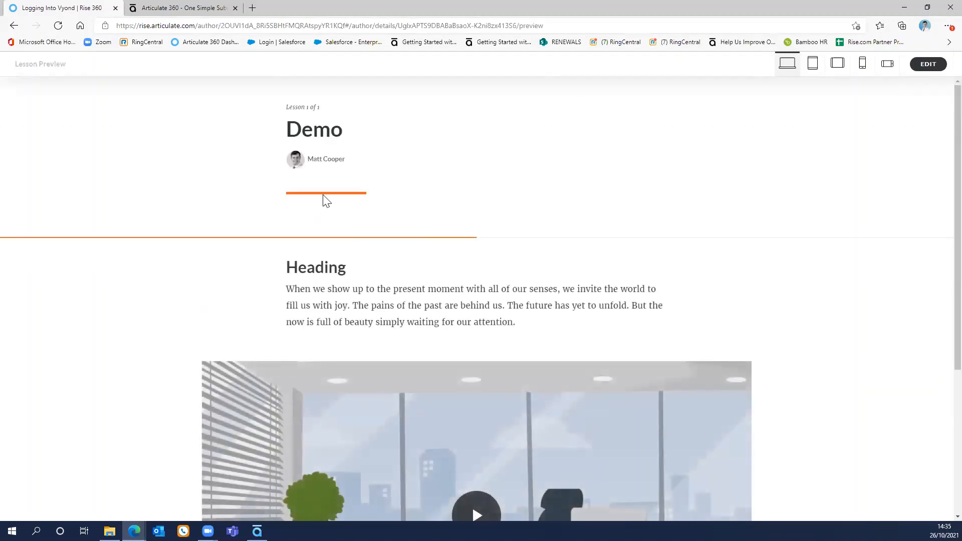
scroll(331, 236, "down", 3)
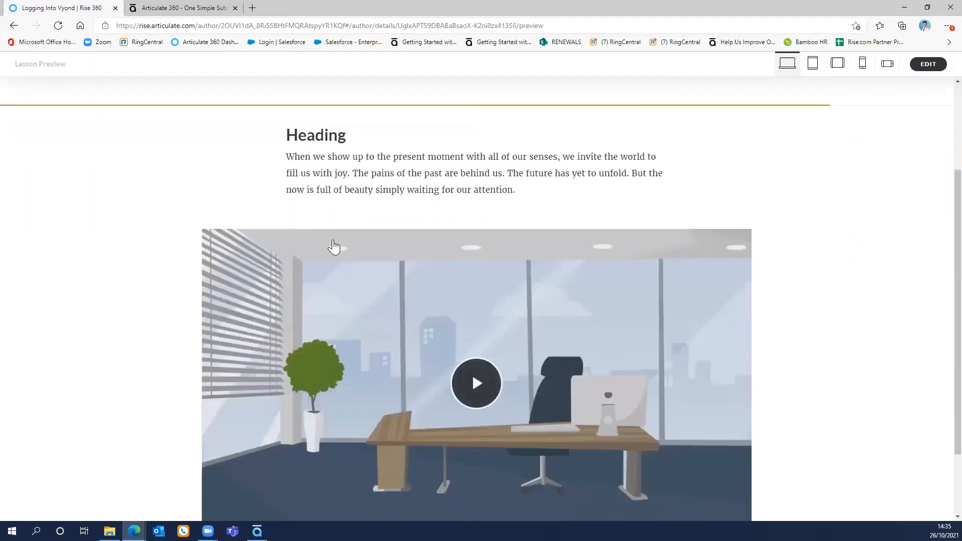
scroll(334, 247, "down", 2)
scroll(372, 260, "up", 3)
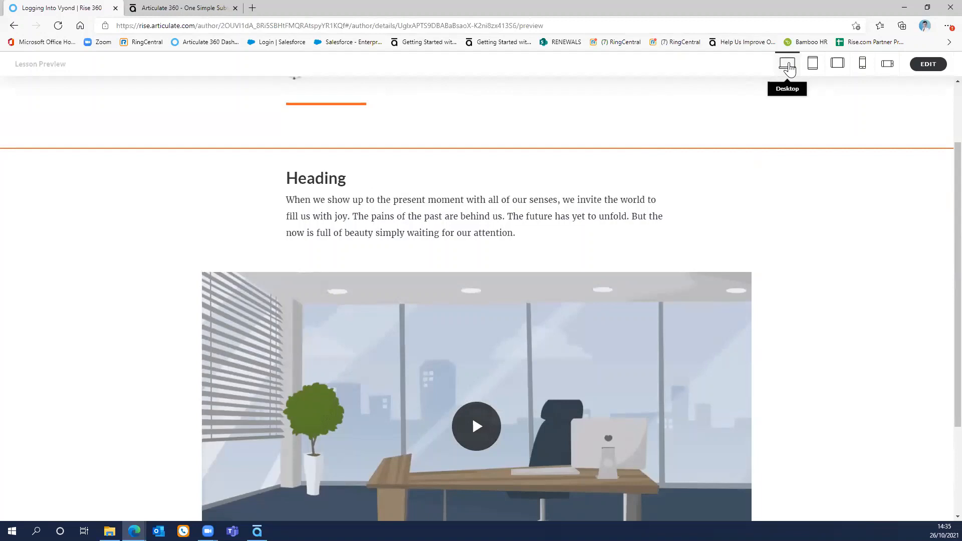
Step: Check how the lesson preview adapts to the tablet portrait, tablet landscape and phone portrait layouts
left_click(809, 70)
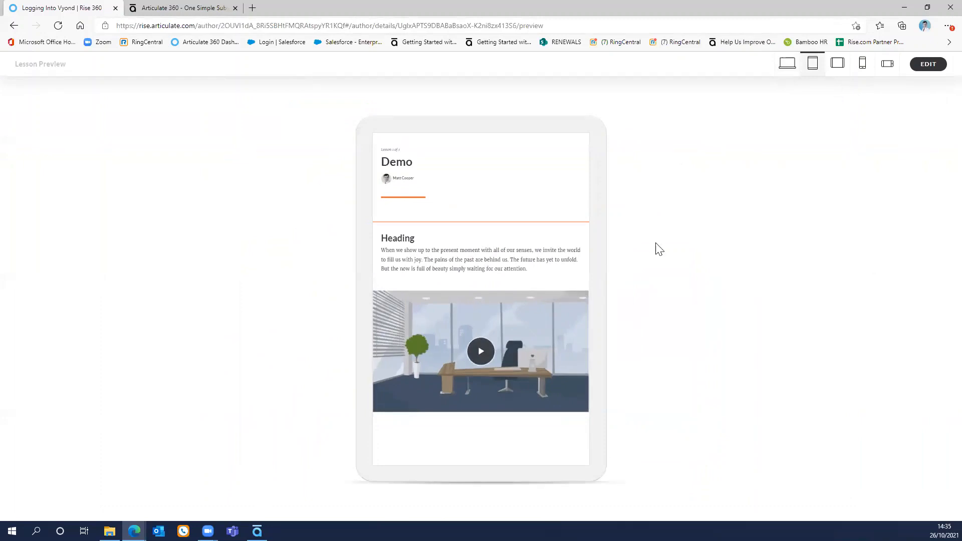
left_click(842, 65)
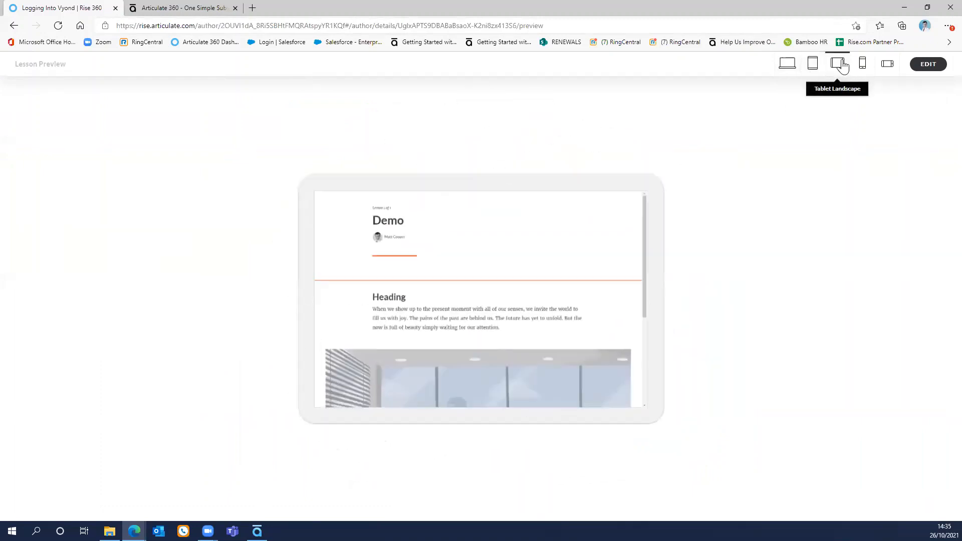
scroll(496, 253, "down", 2)
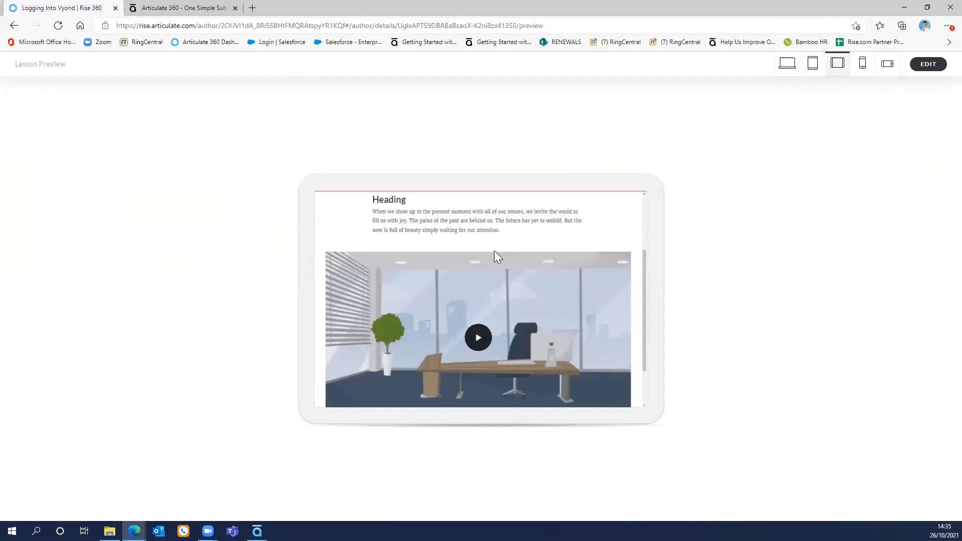
scroll(494, 253, "up", 2)
scroll(522, 239, "down", 1)
scroll(561, 235, "down", 3)
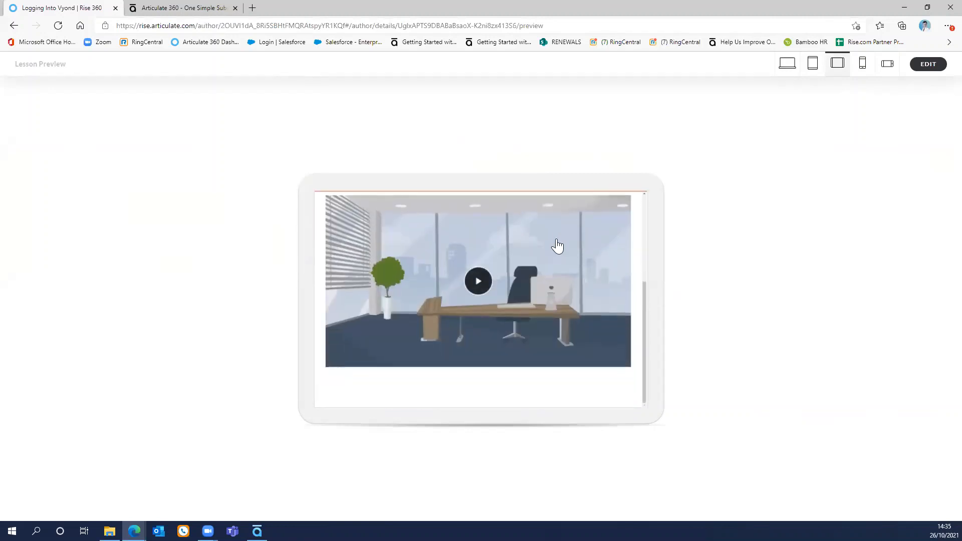
scroll(557, 245, "up", 1)
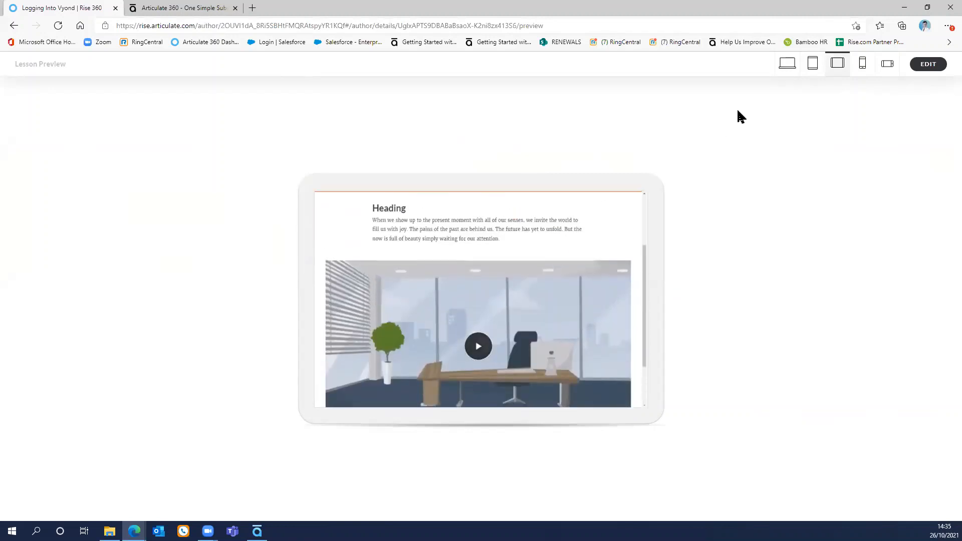
left_click(863, 64)
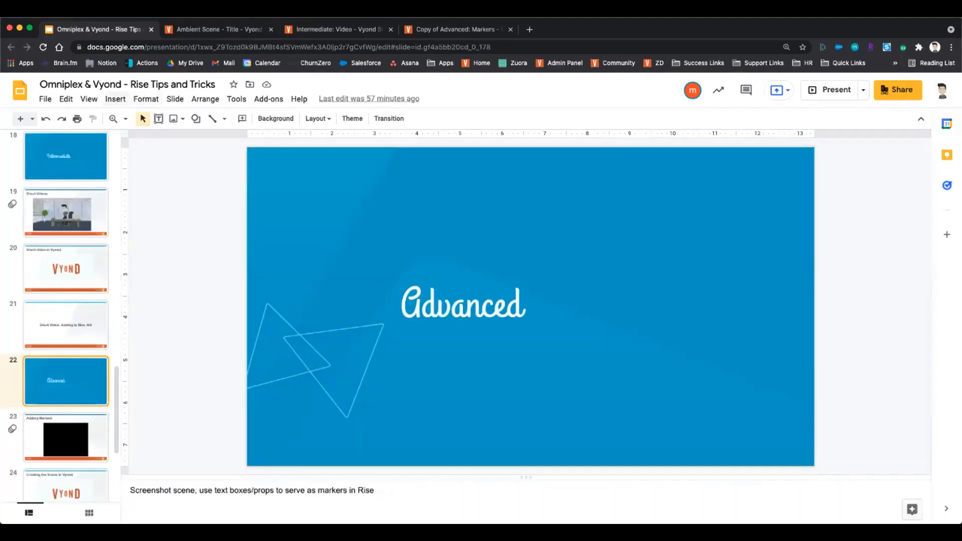
Step: In the Google Slides deck "Omniplex & Vyond - Rise Tips and Tricks", start presenting from the Advanced slide
left_click(89, 98)
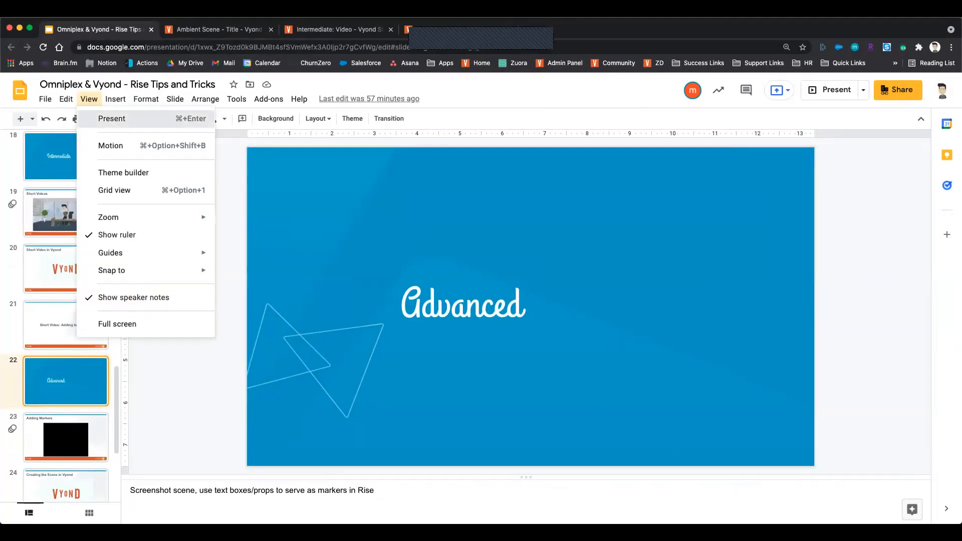
left_click(112, 118)
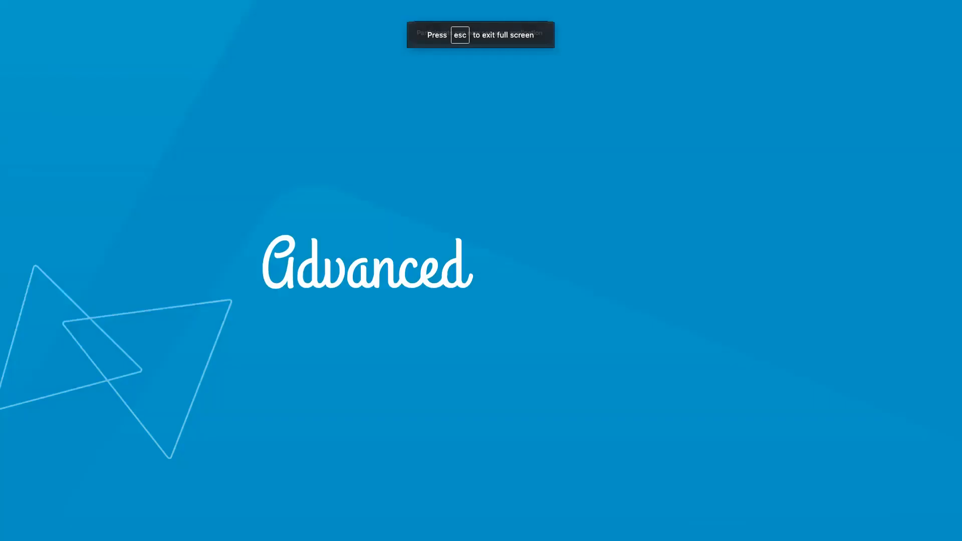
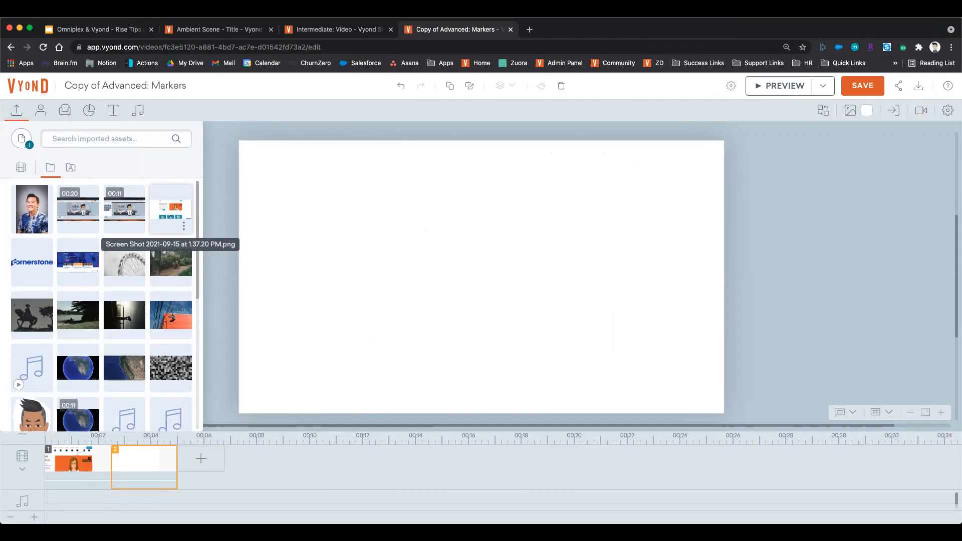
Step: In Vyond's "Copy of Advanced: Markers", add Screen Shot 2021-09-15 at 1.37.20 PM.png to scene 2 and enlarge it to cover the whole frame
left_click(170, 209)
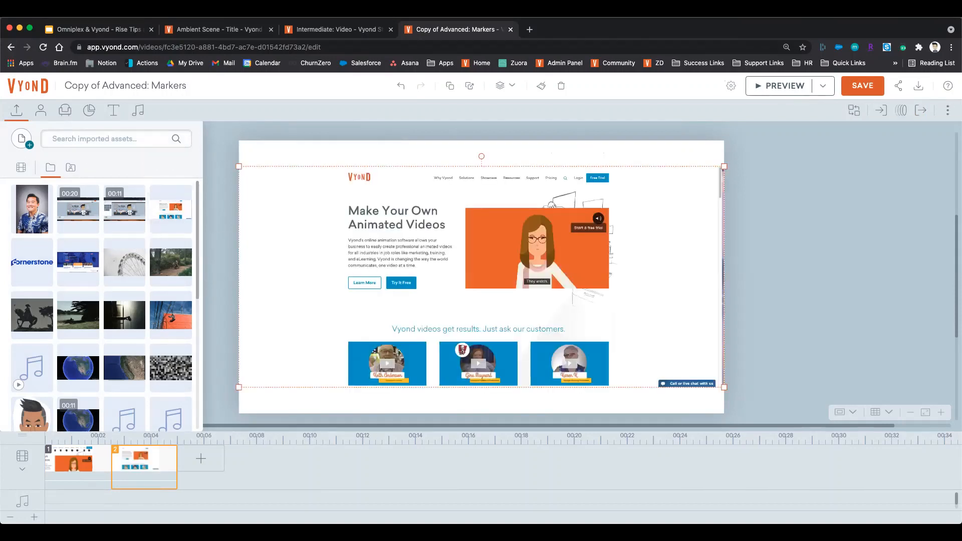
left_click_drag(238, 166, 181, 139)
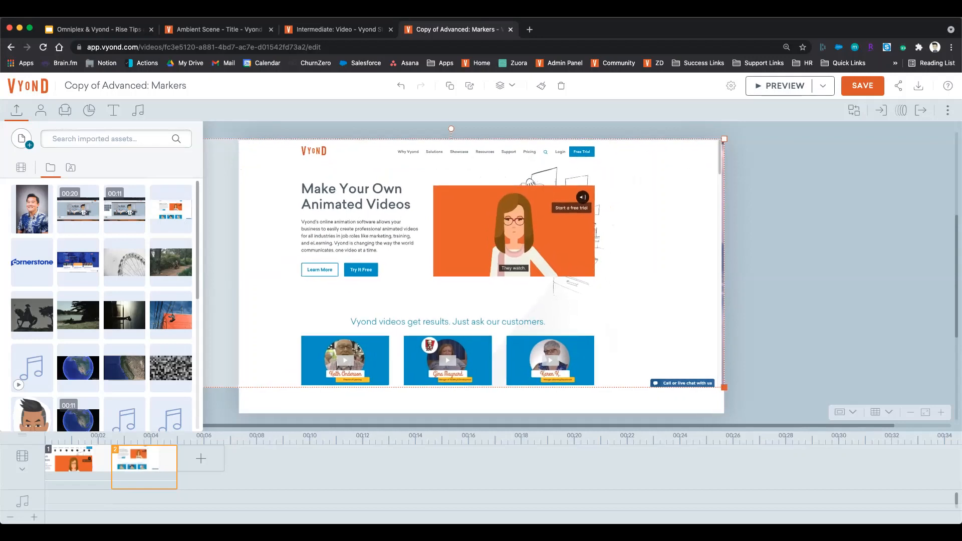
left_click_drag(724, 387, 820, 430)
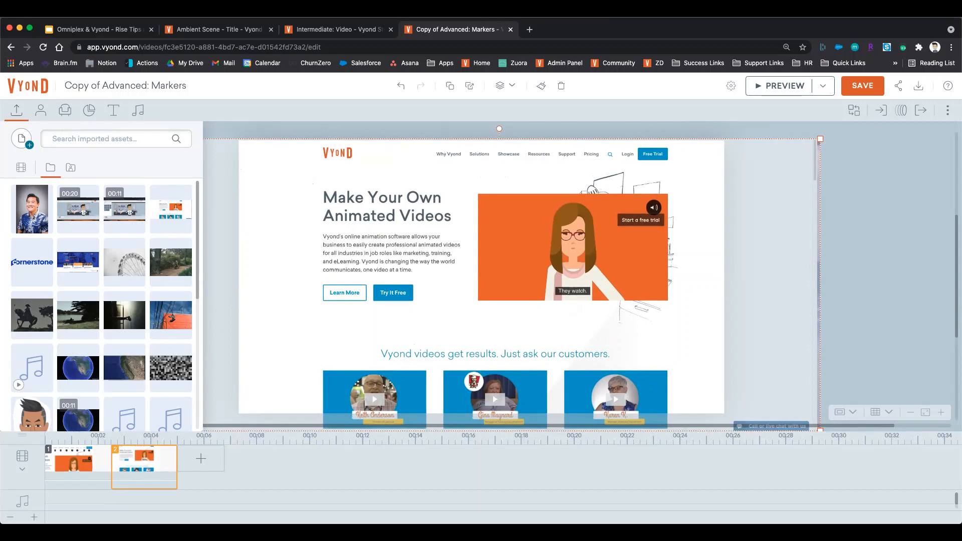
left_click(818, 142)
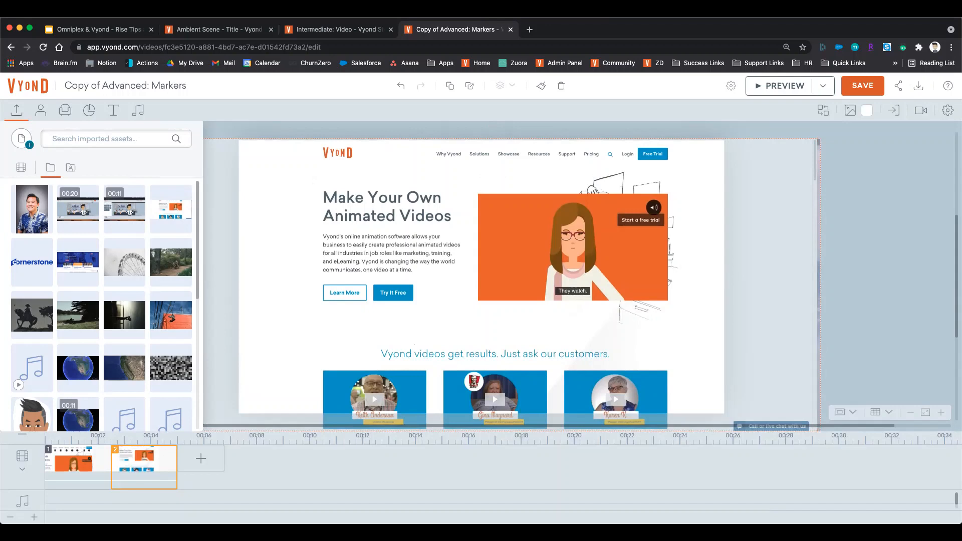
Step: Lock the website screenshot in place in scene 2
right_click(343, 176)
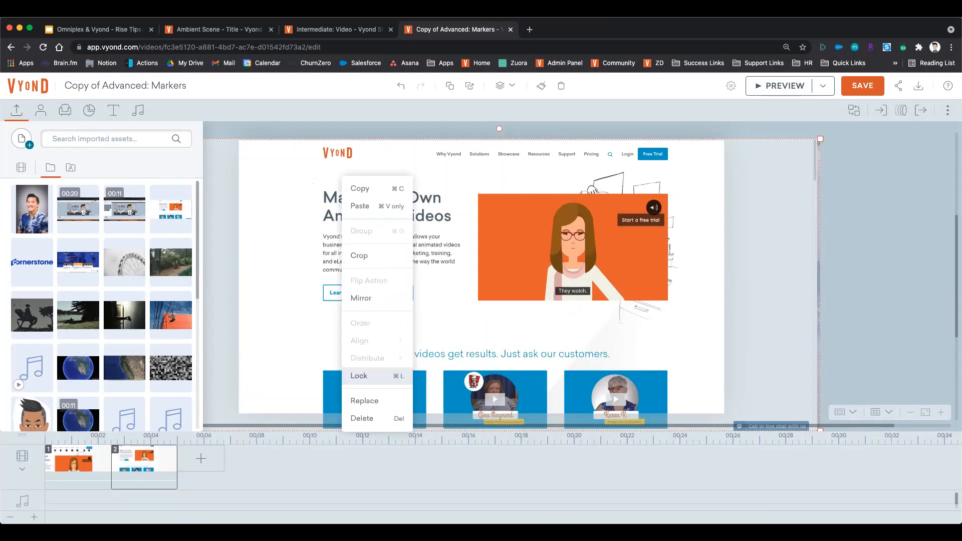
left_click(358, 375)
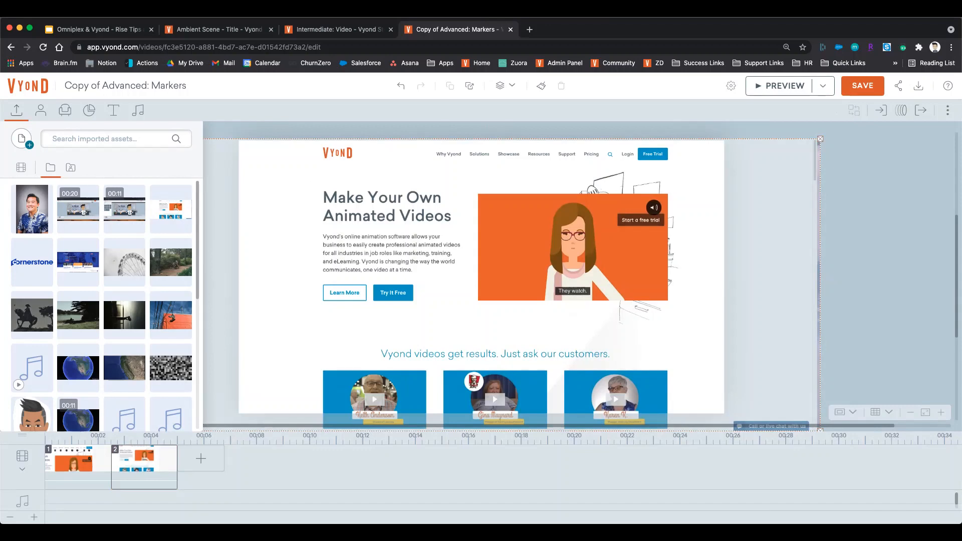
Step: Search the props library for "circle" and browse the available circle shapes
left_click(65, 110)
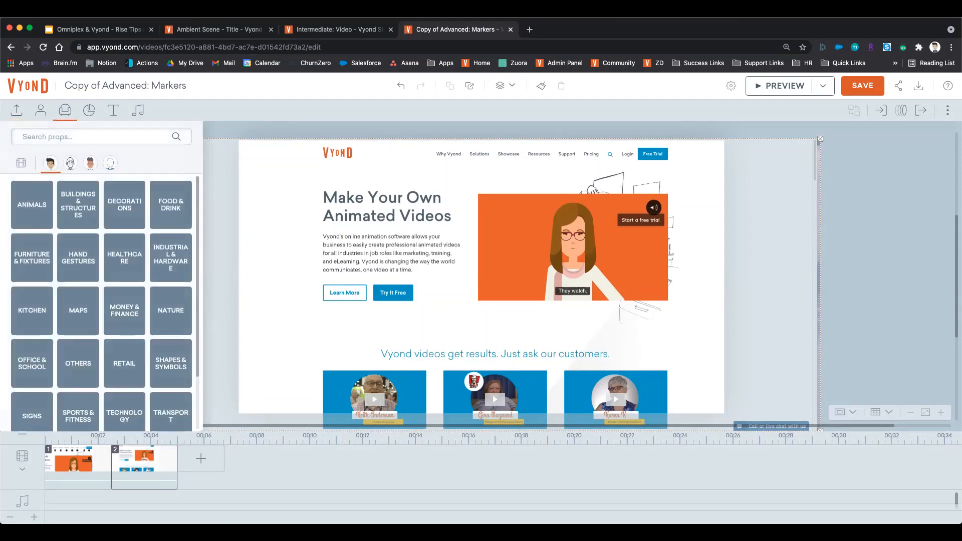
left_click(90, 136)
type("cir")
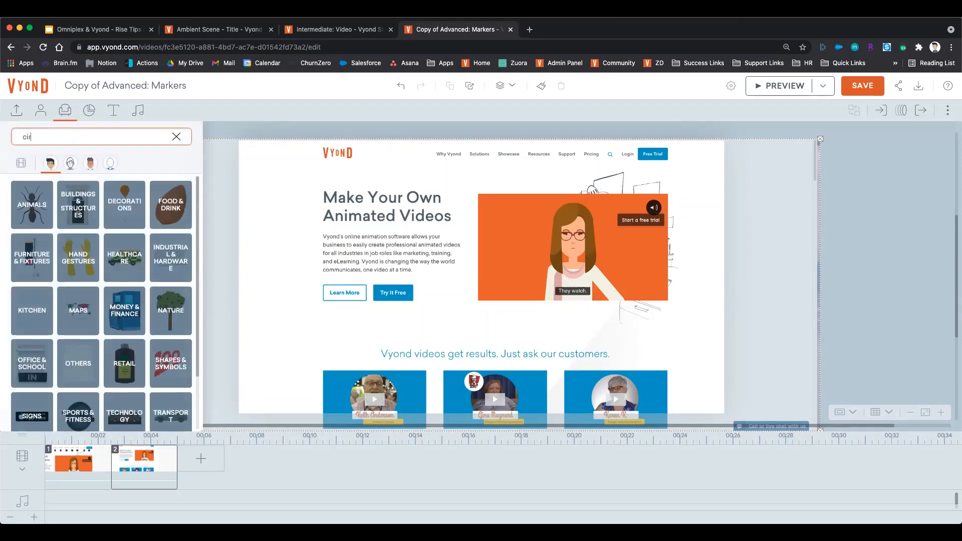
type("cle")
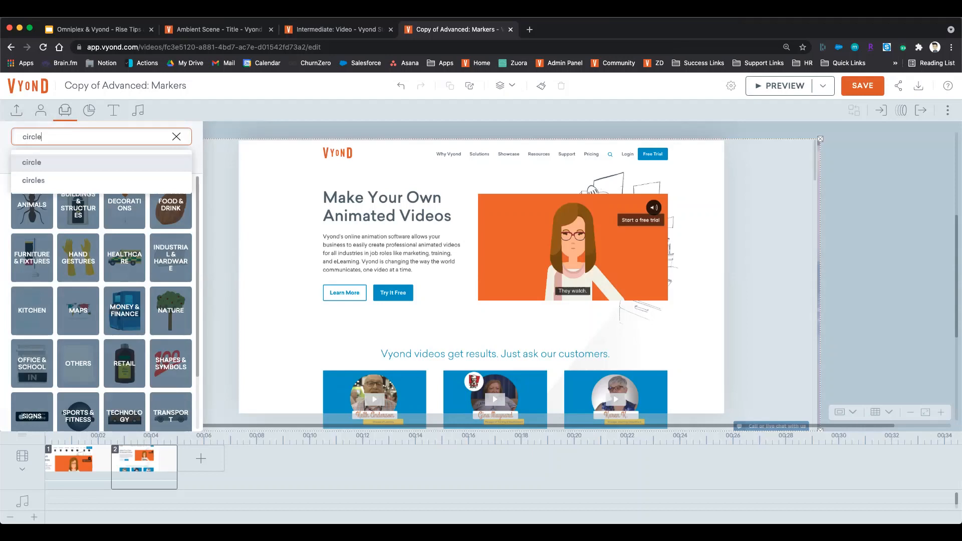
key("Return")
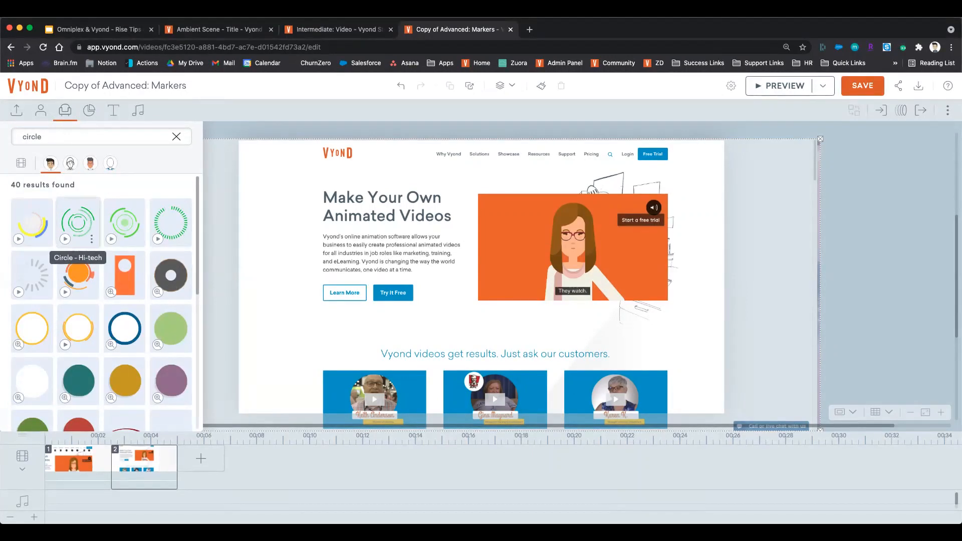
scroll(32, 370, "down", 2)
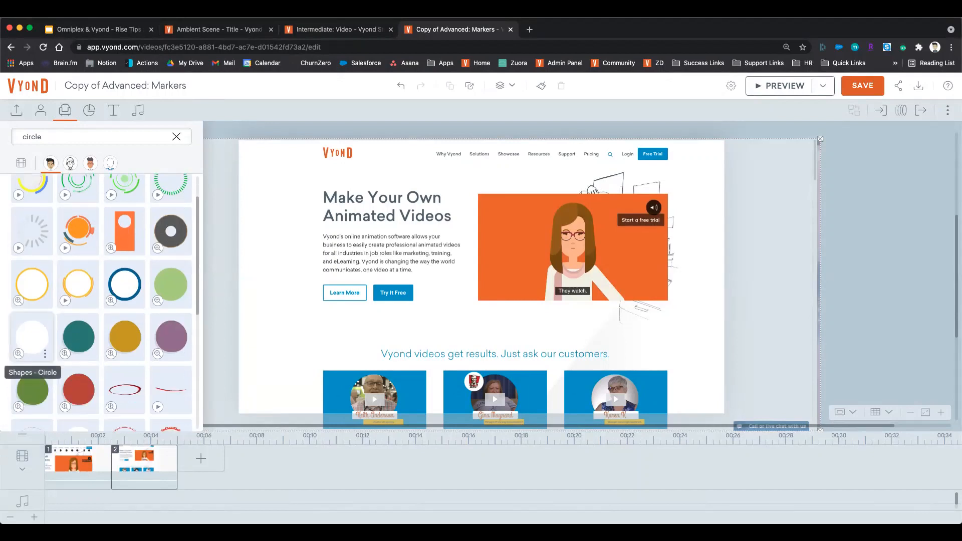
left_click(170, 284)
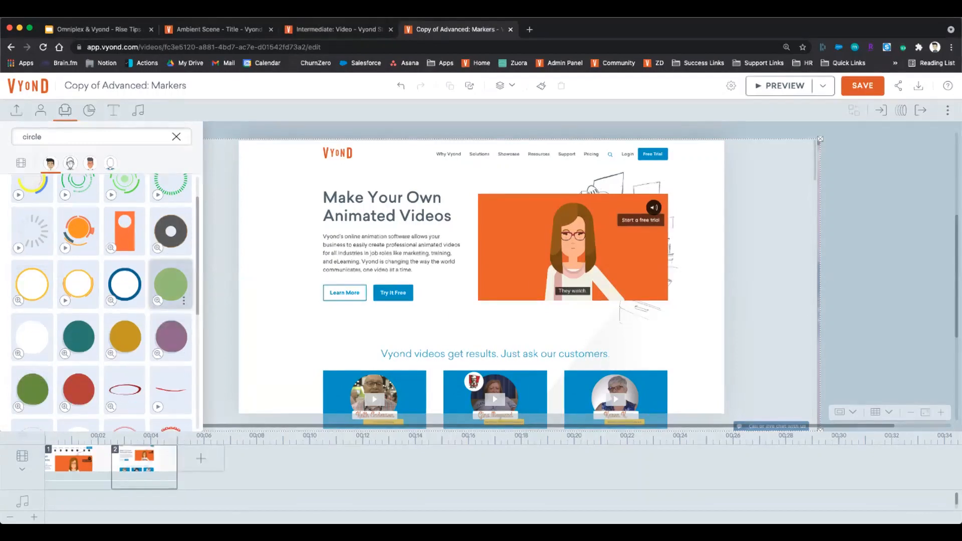
left_click_drag(493, 279, 397, 206)
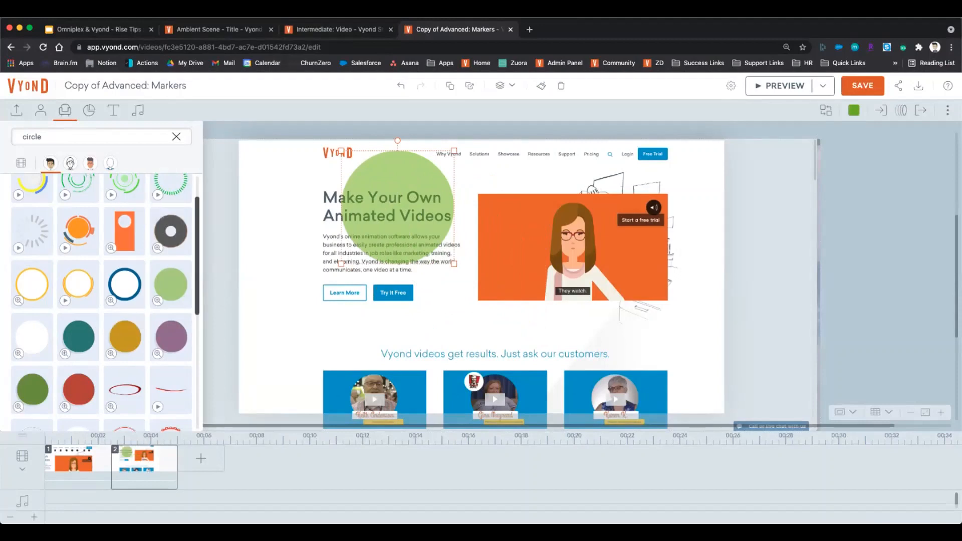
key("Delete")
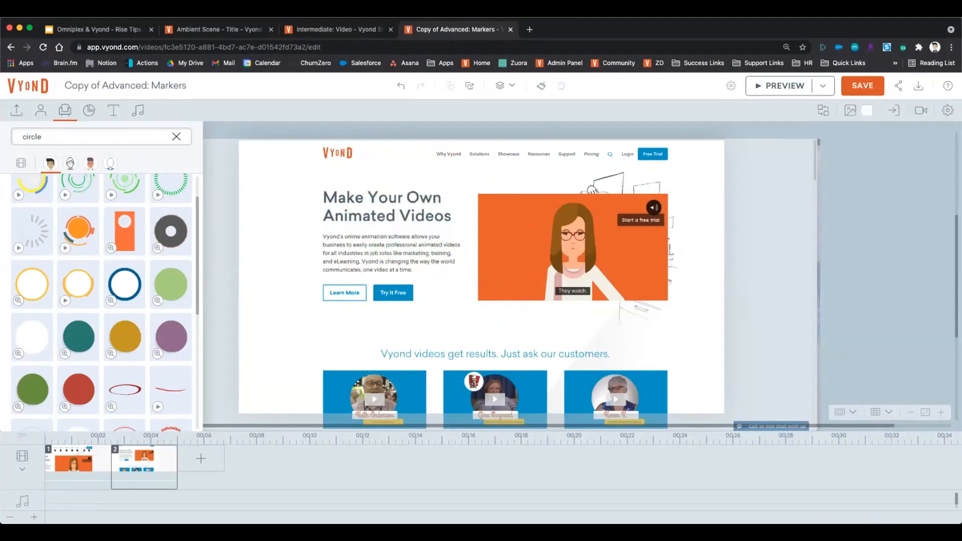
Step: Add the solid black circle from the third prop style and shrink it to a small marker beneath the Why Vyond menu item
left_click(90, 162)
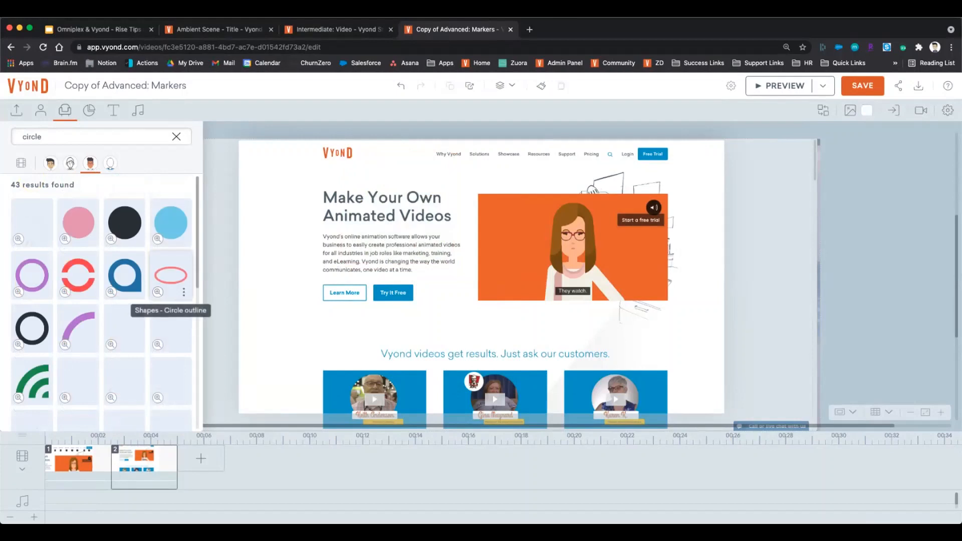
left_click_drag(124, 223, 473, 196)
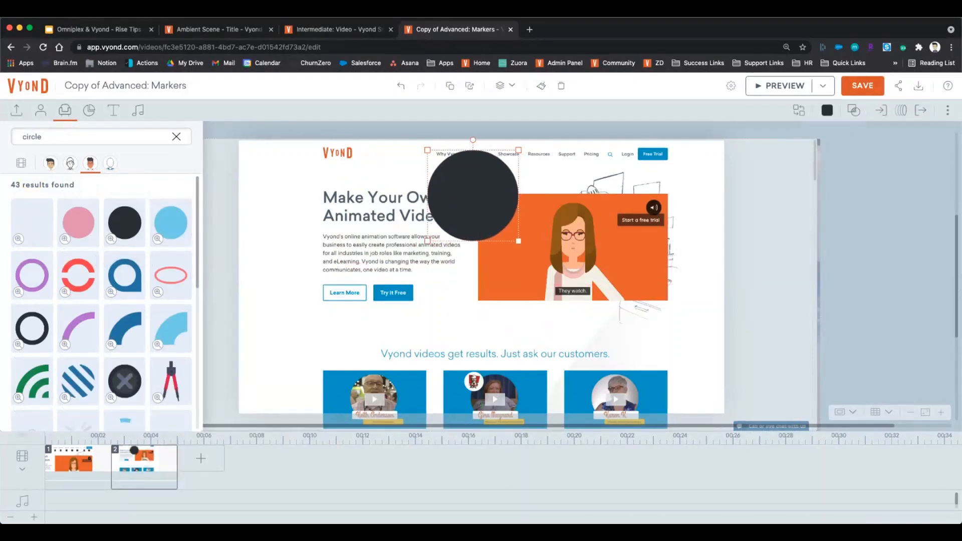
left_click_drag(518, 150, 446, 172)
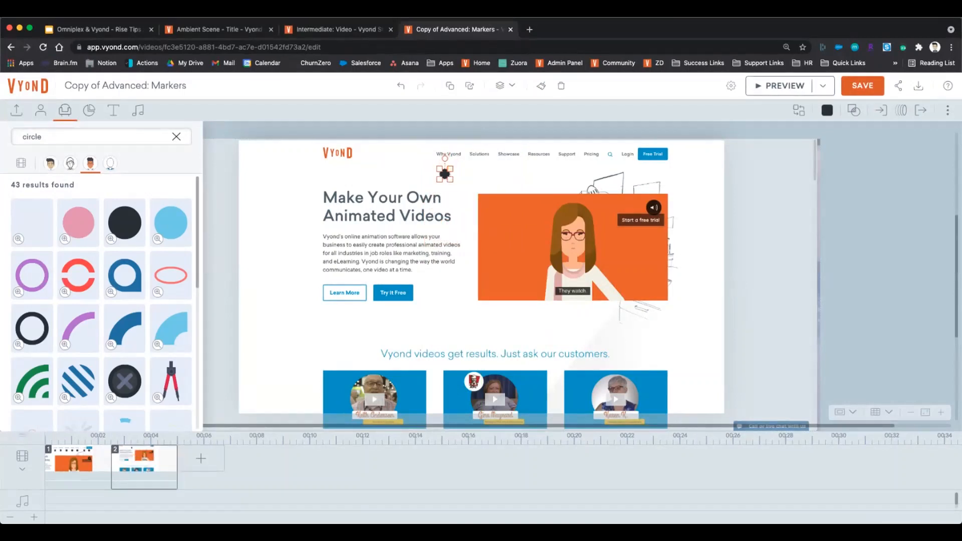
key("Escape")
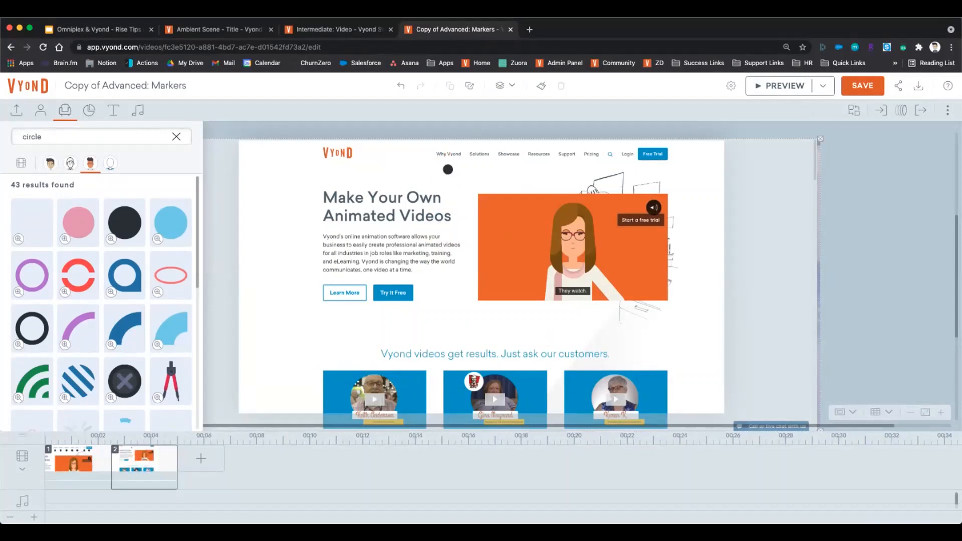
Step: Place copies of the small black circle marker beneath the Solutions and Showcase menu items
left_click(448, 169)
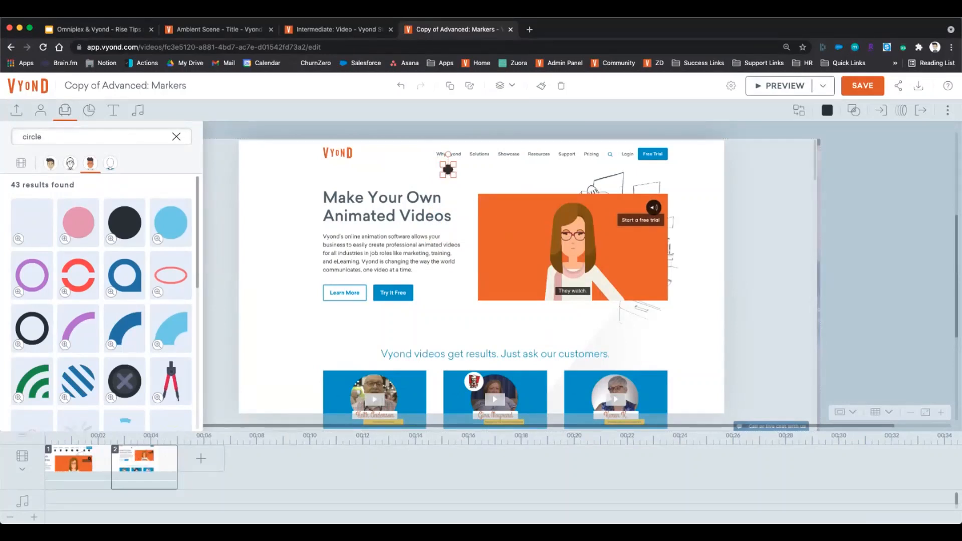
mouse_move(448, 170)
left_mouse_down()
mouse_move(481, 170)
mouse_move(464, 184)
mouse_move(509, 170)
left_mouse_up()
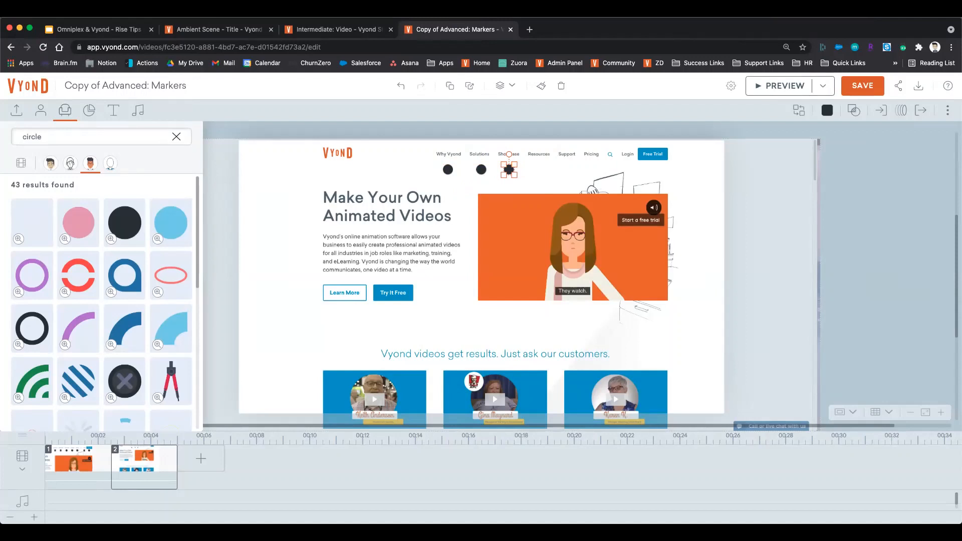
key("Escape")
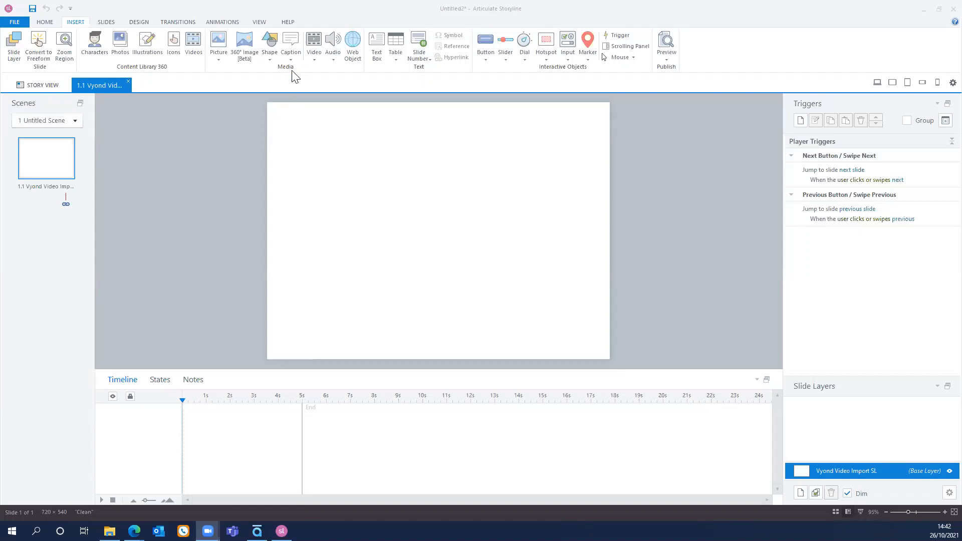
Step: In Articulate Storyline, insert the video file Advanced- Markers_Video from the AA - Omniplex and Vyond Webinar Resources folder onto slide 1.1
left_click(194, 45)
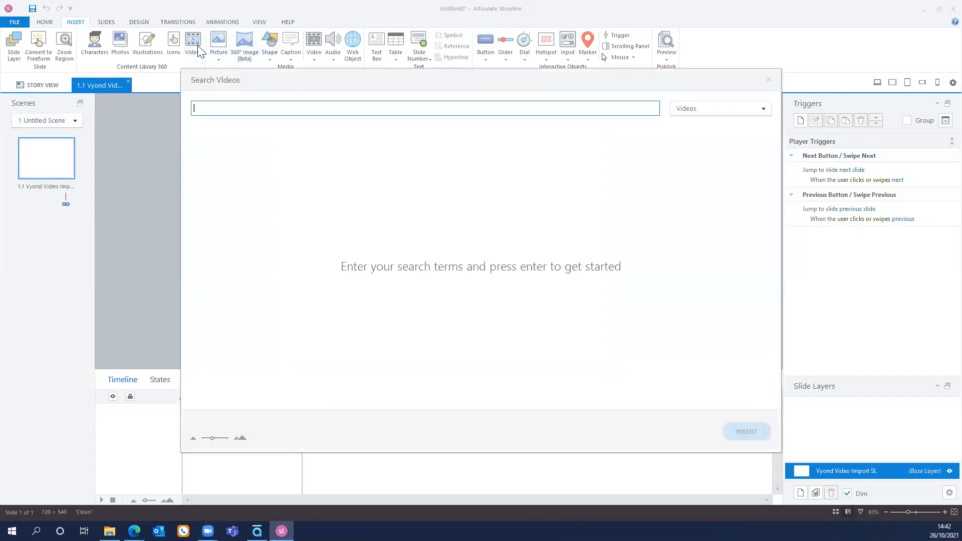
left_click(767, 81)
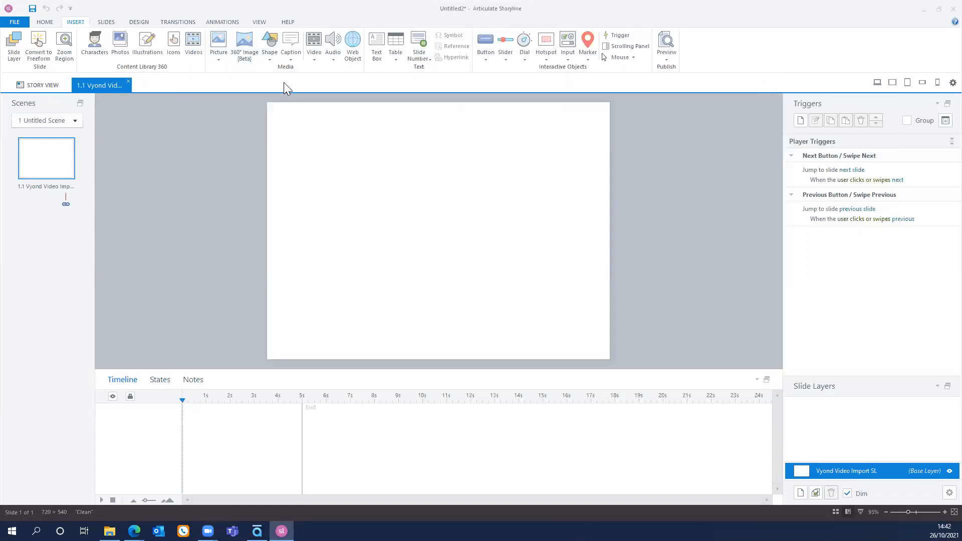
left_click(315, 54)
left_click(333, 71)
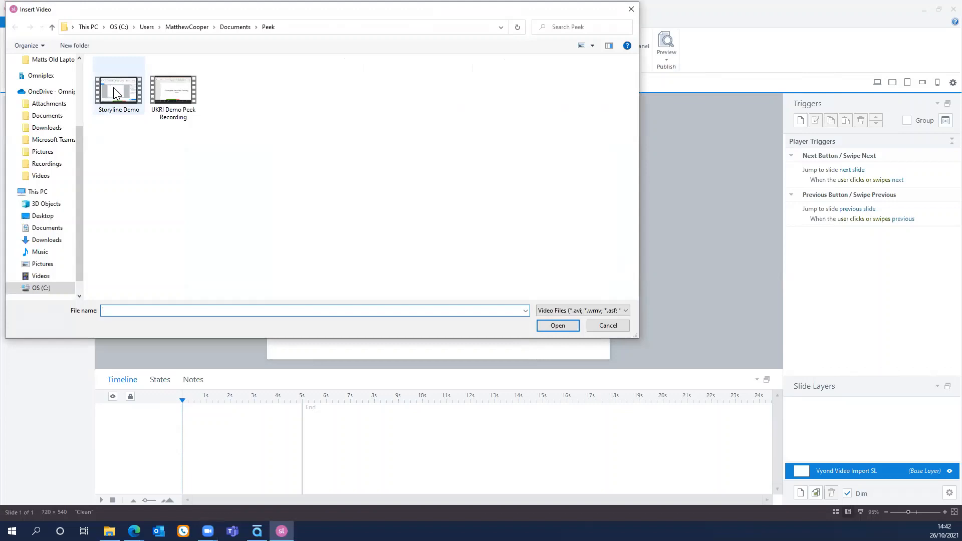
scroll(51, 131, "up", 3)
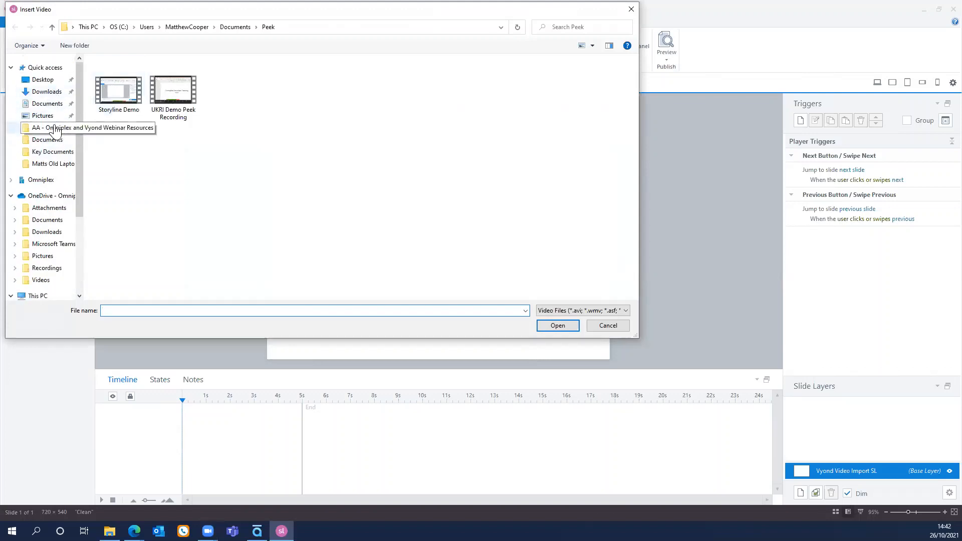
left_click(55, 129)
left_click(120, 95)
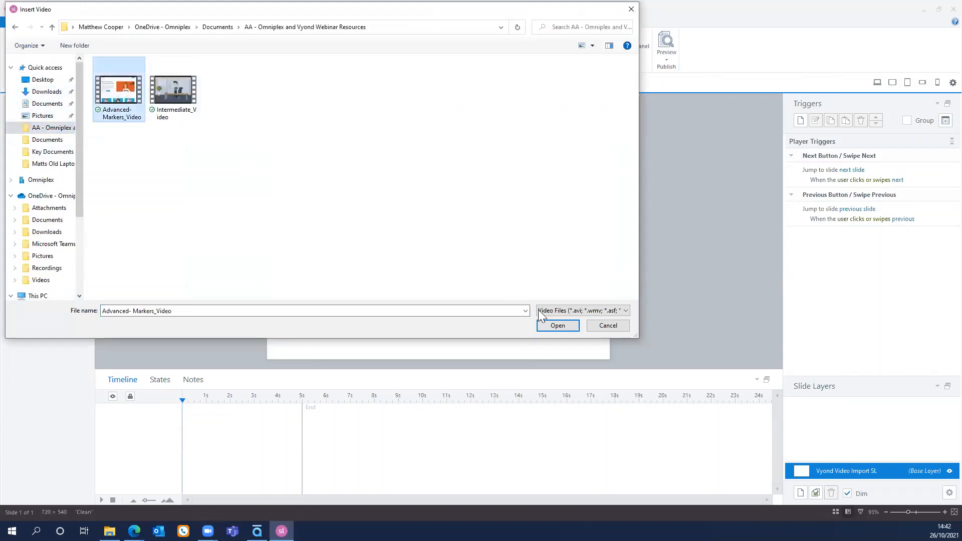
left_click(563, 327)
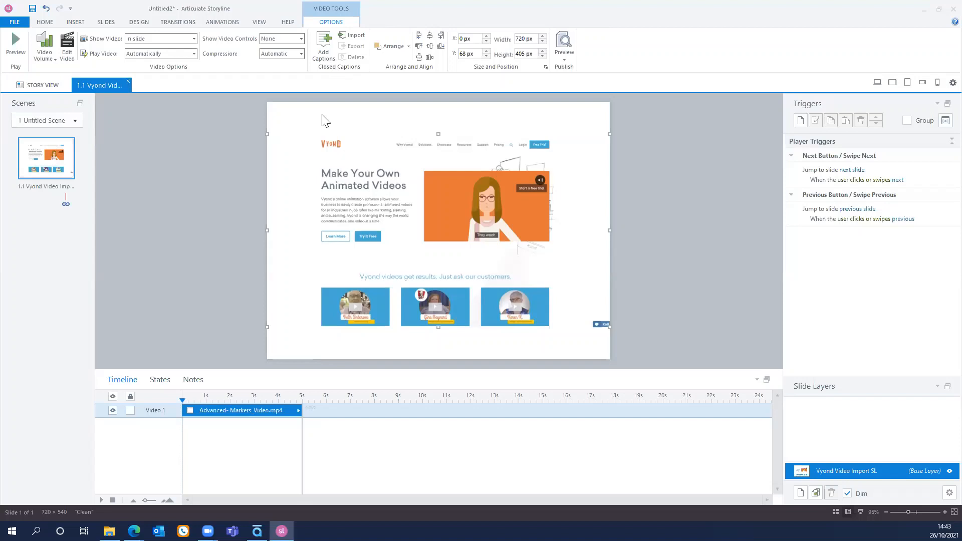
Step: Set the project's slide size to the 16:9 (960×540) preset
left_click(111, 22)
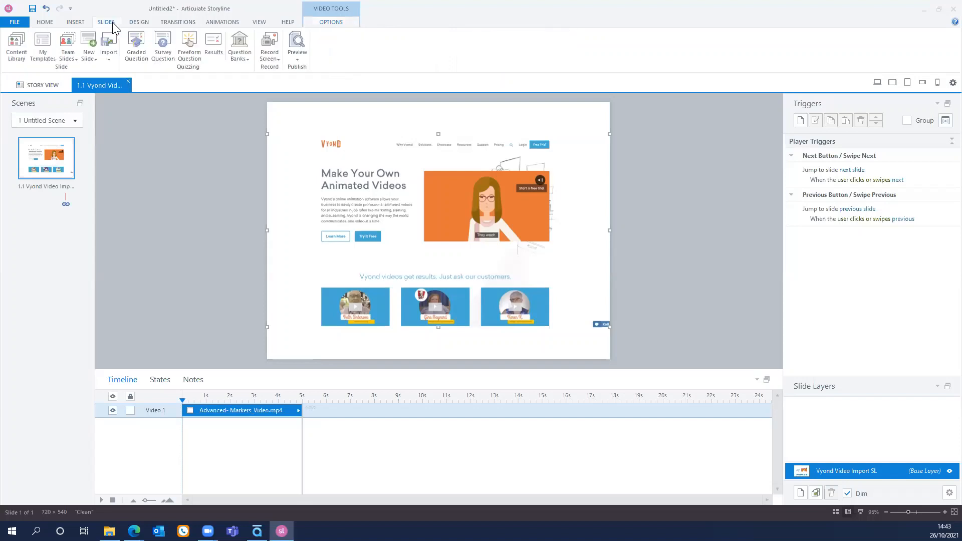
left_click(138, 23)
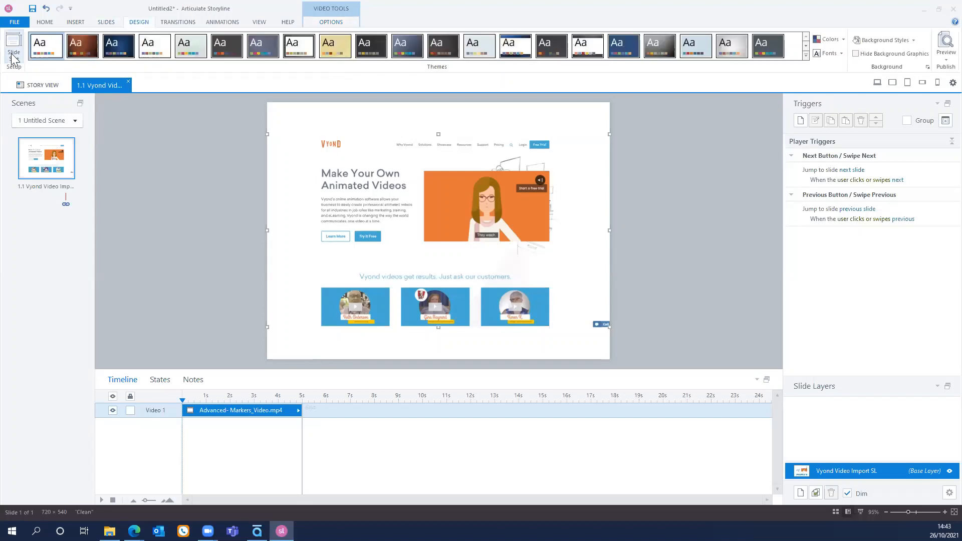
left_click(14, 56)
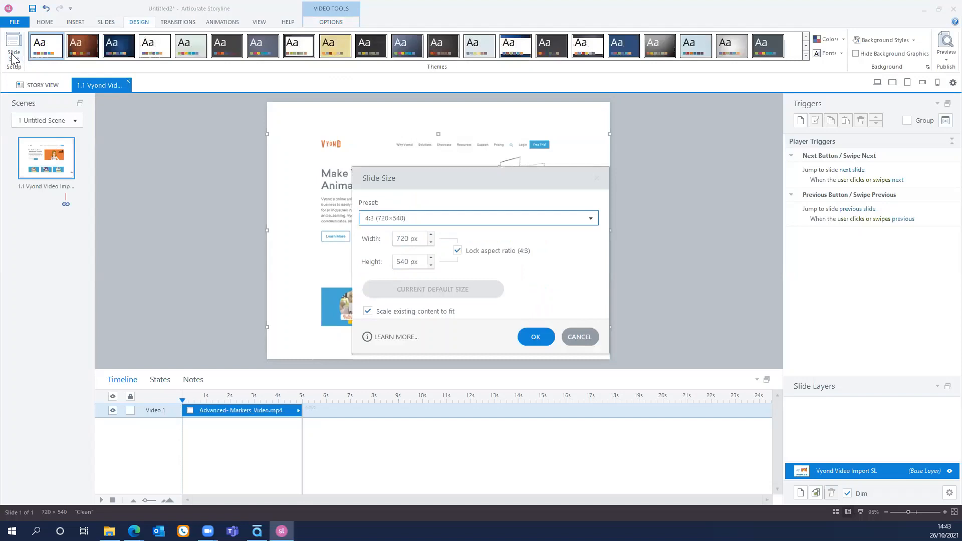
left_click(594, 221)
left_click(509, 243)
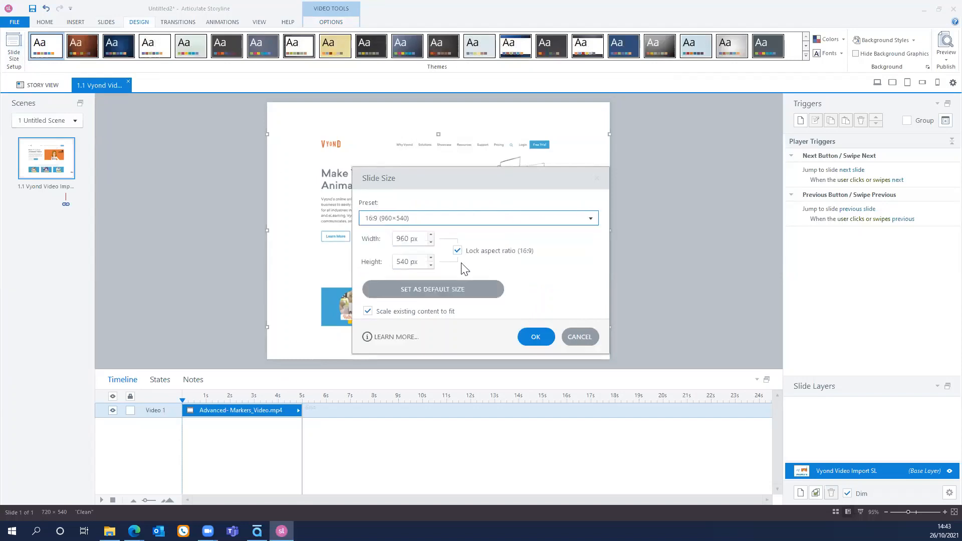
left_click(590, 220)
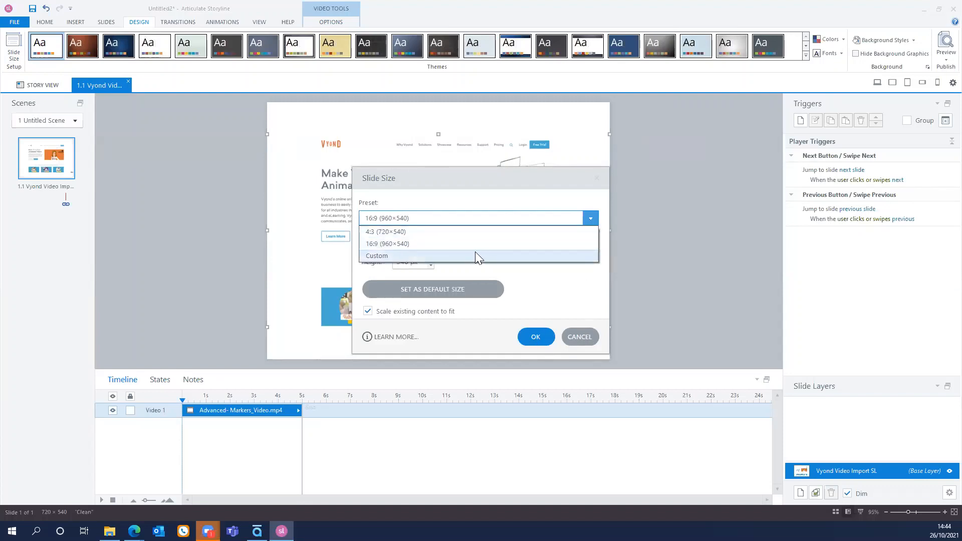
left_click(457, 244)
left_click(535, 336)
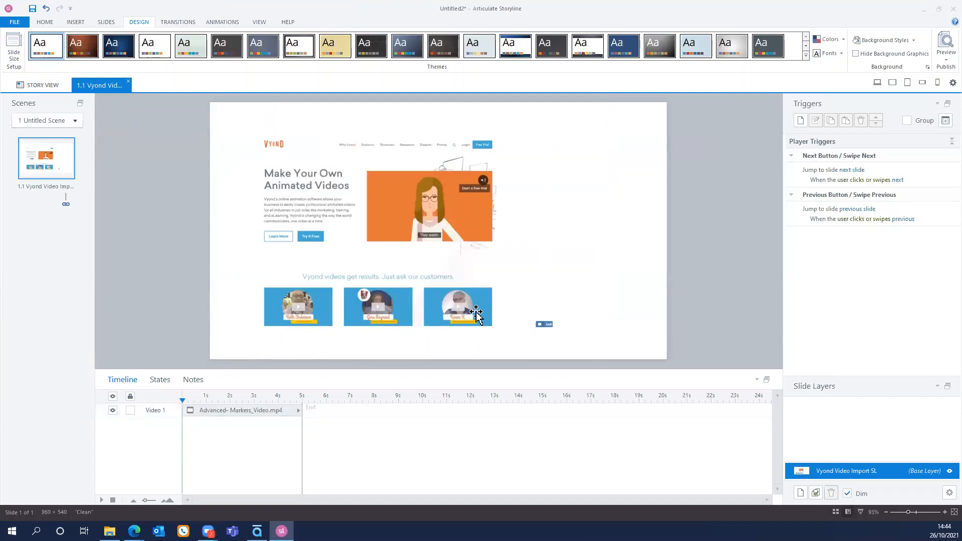
Step: Enlarge the inserted video from its corners so that it almost fills the widescreen slide
left_click(429, 228)
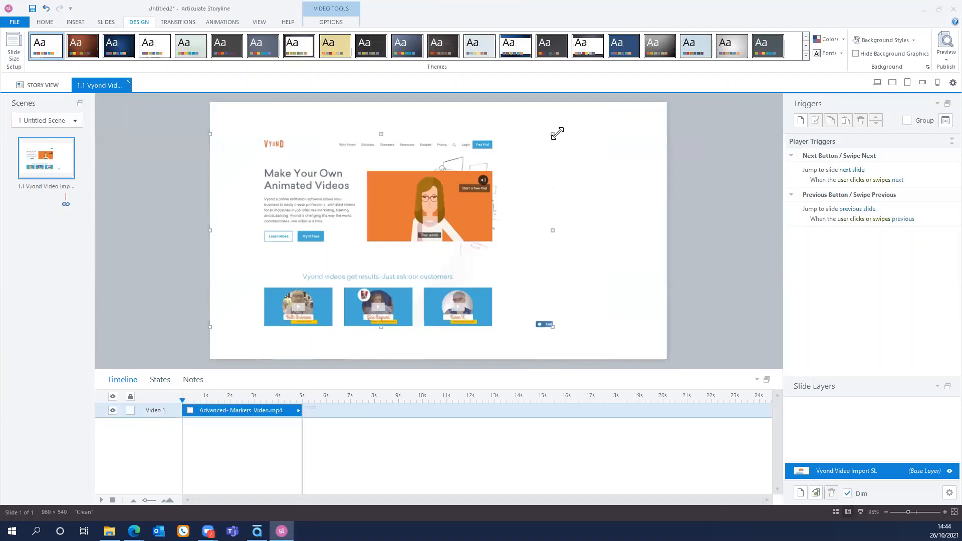
left_click_drag(553, 131, 660, 141)
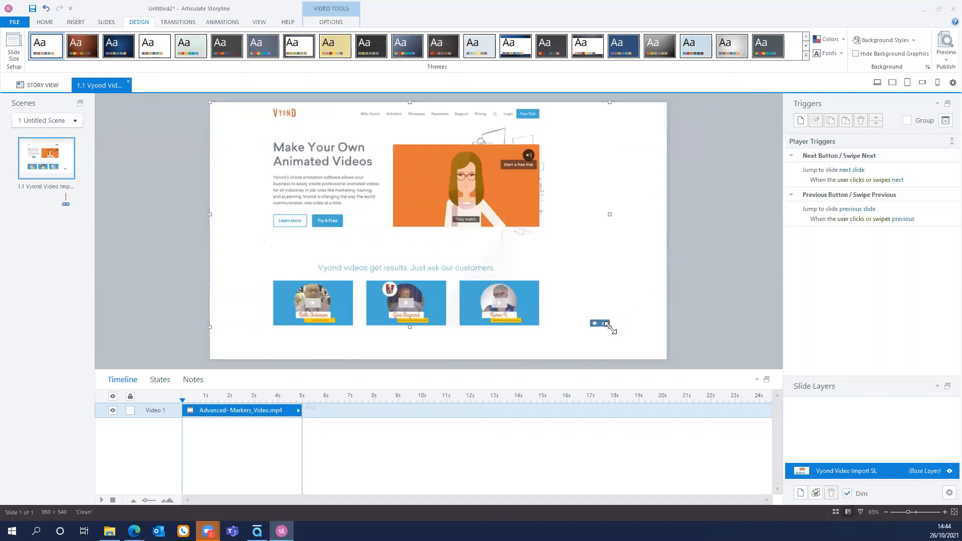
left_click_drag(603, 324, 664, 357)
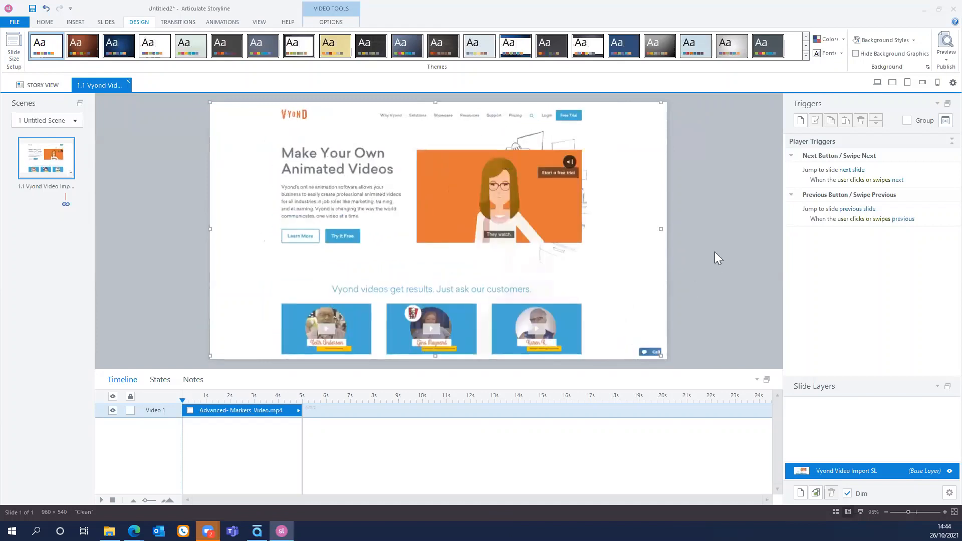
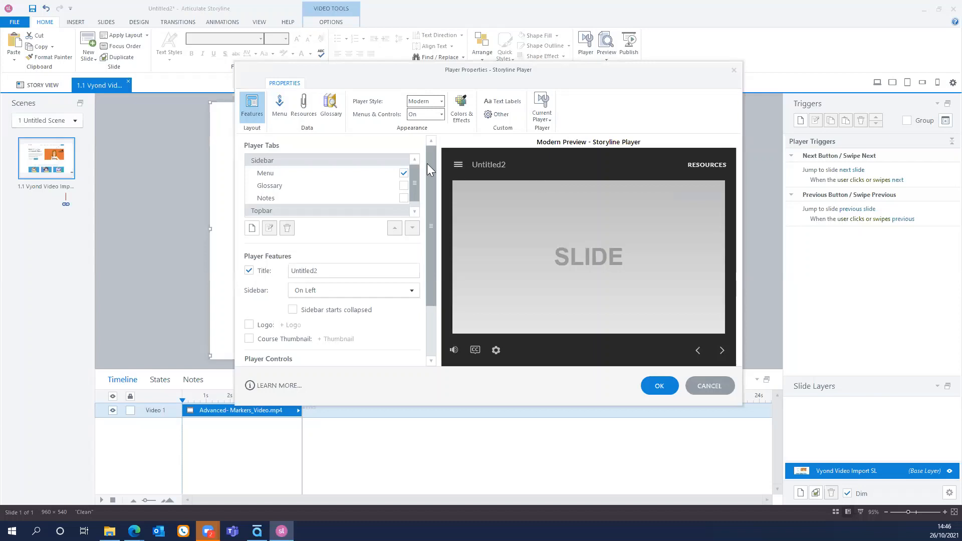
Step: Turn off the Menu and Resources tabs, title, volume, accessibility controls and captions in the Storyline player properties
left_click(404, 173)
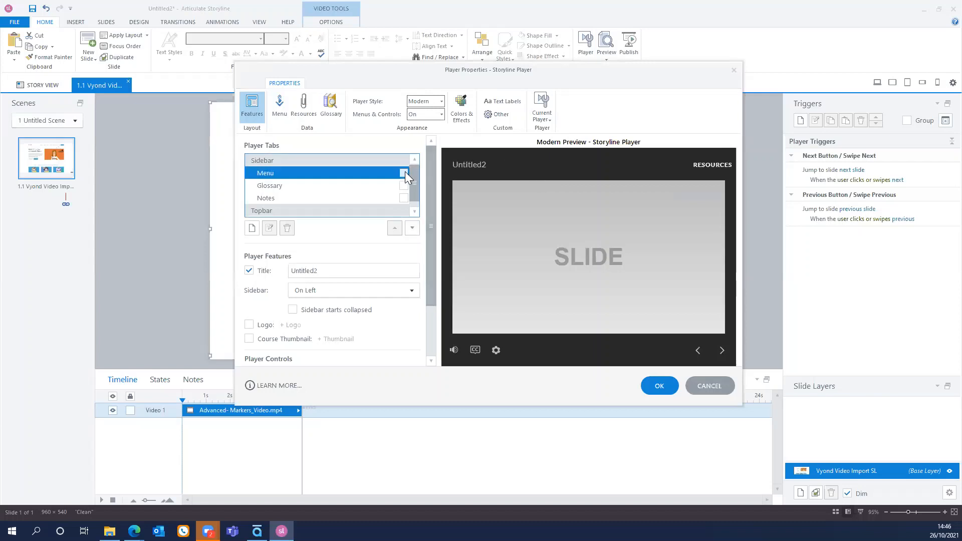
scroll(393, 203, "down", 1)
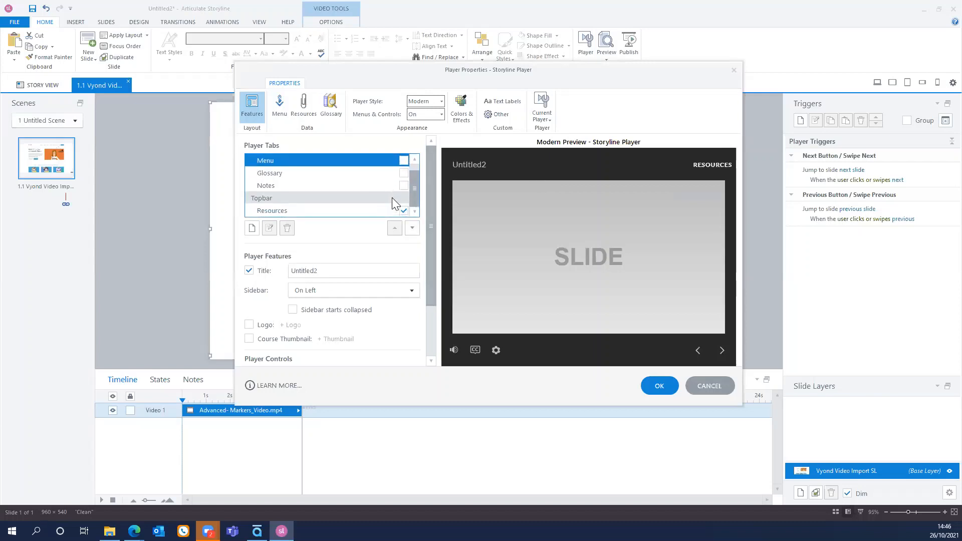
left_click(404, 210)
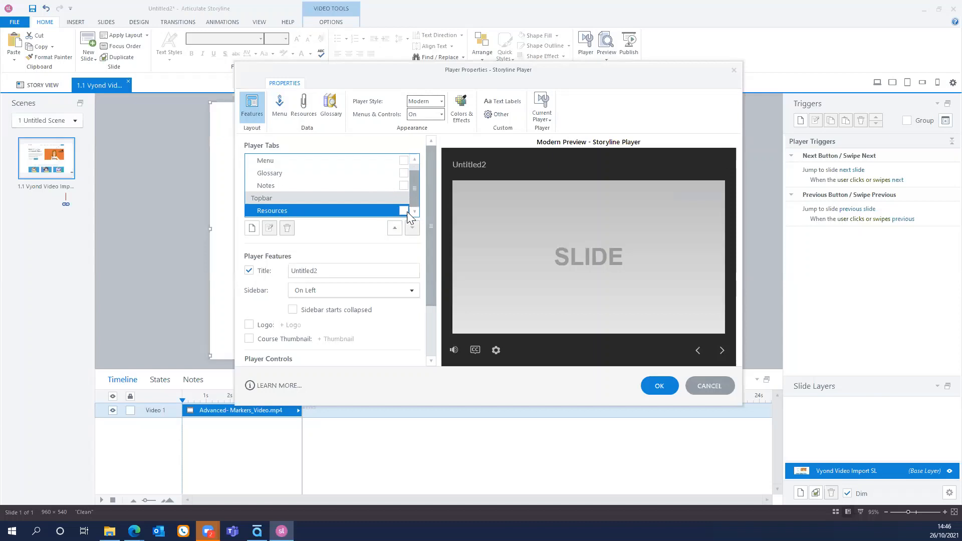
left_click(249, 271)
scroll(347, 263, "down", 3)
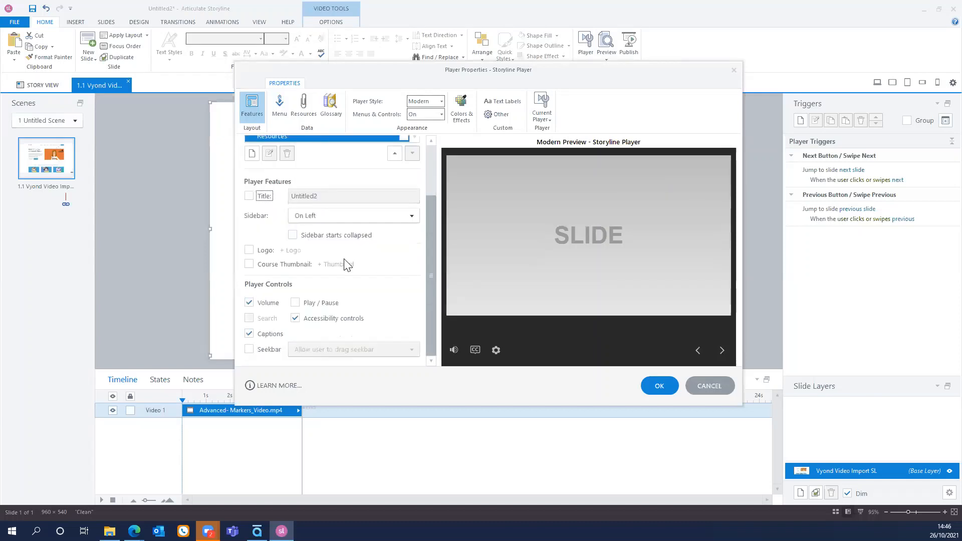
left_click(249, 303)
left_click(295, 318)
left_click(249, 334)
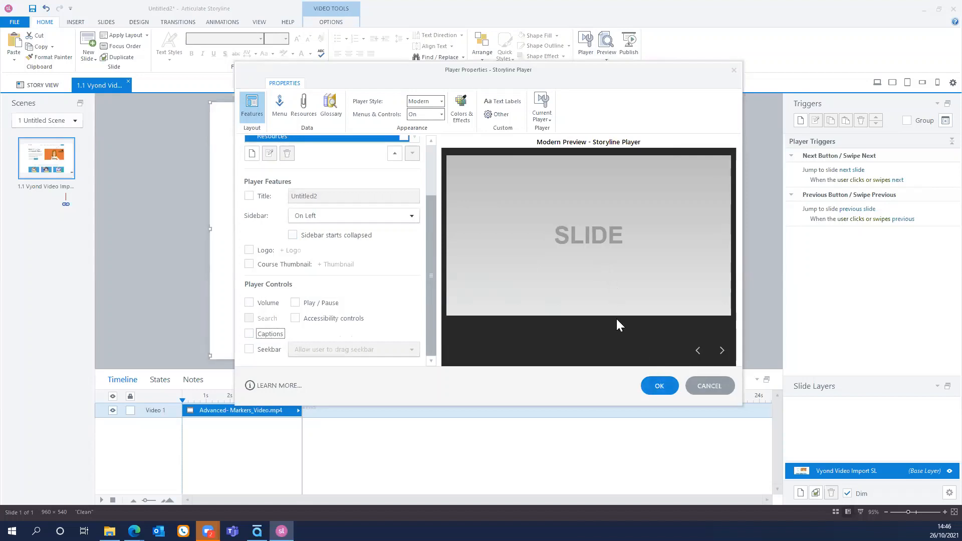
left_click(658, 386)
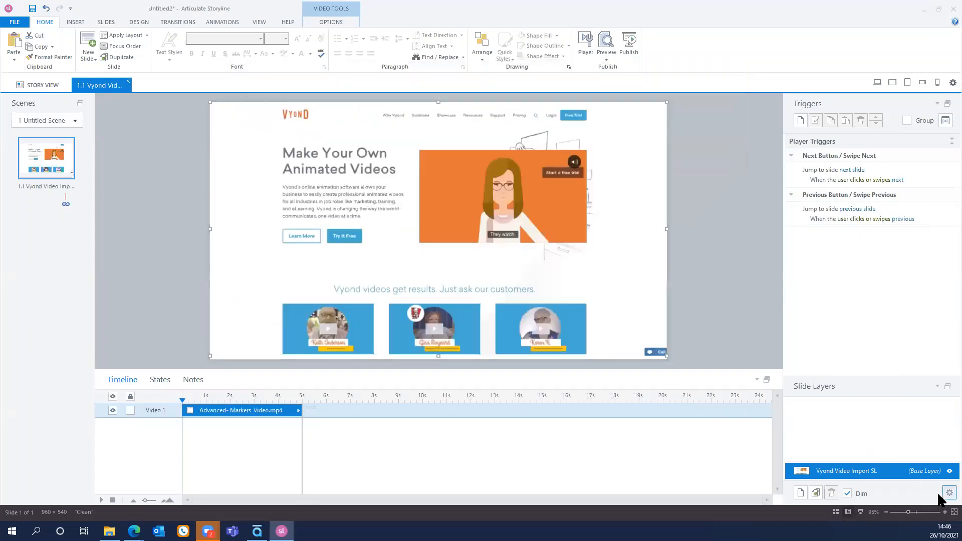
Step: Disable the Prev and Next buttons and both swipe gestures in the properties of slide 1.1
left_click(947, 493)
left_click(439, 251)
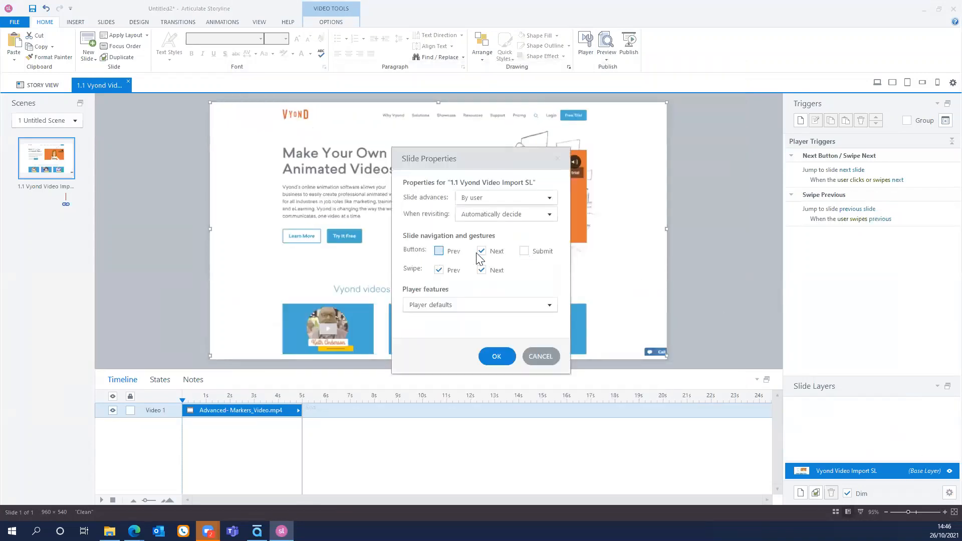
left_click(481, 251)
left_click(439, 270)
left_click(481, 270)
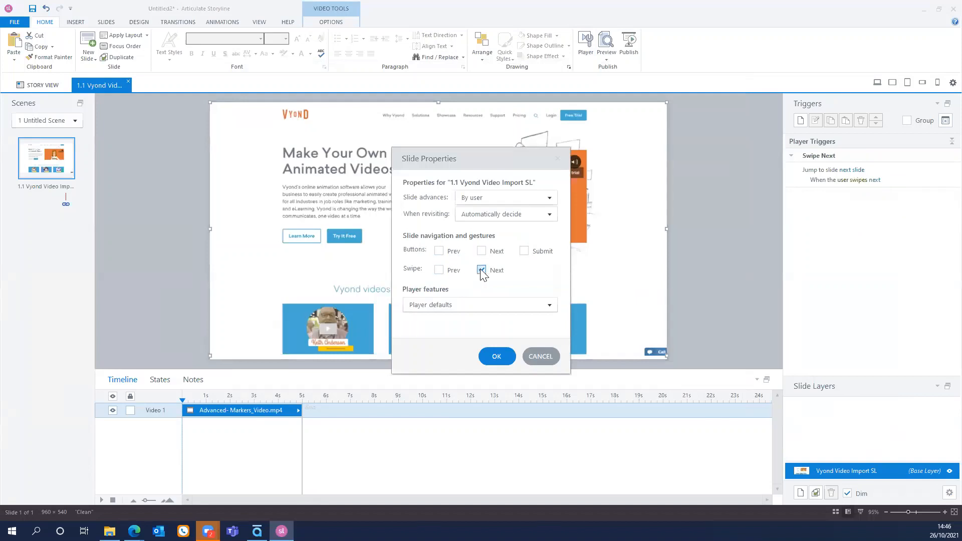
left_click(496, 356)
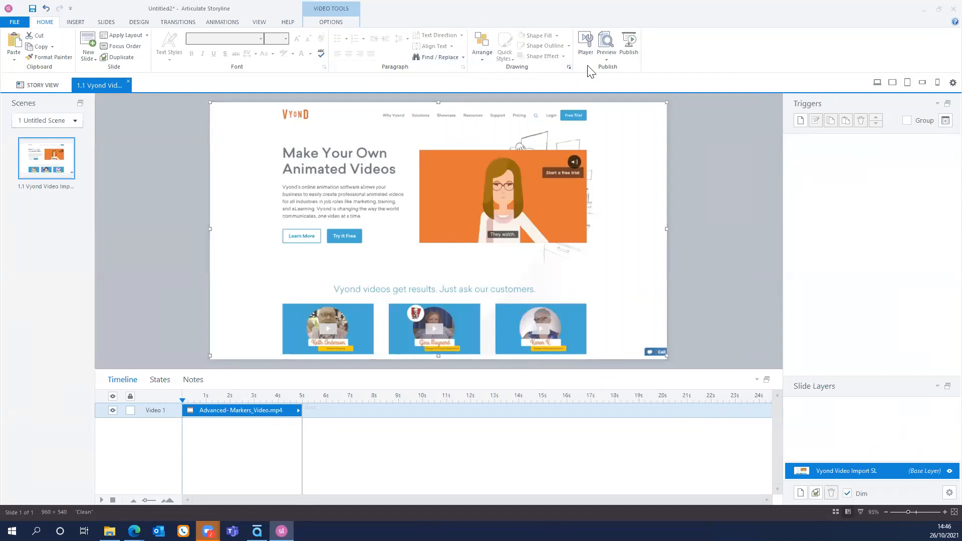
Step: Publish the project for LMS as SCORM 1.2 with the title Vyond Test and view the published project
left_click(629, 48)
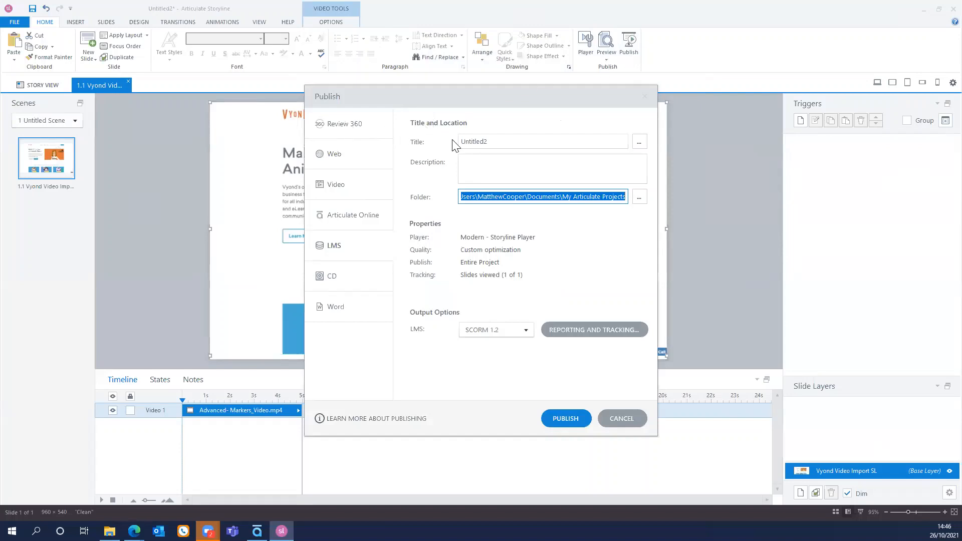
double_click(490, 146)
type("V")
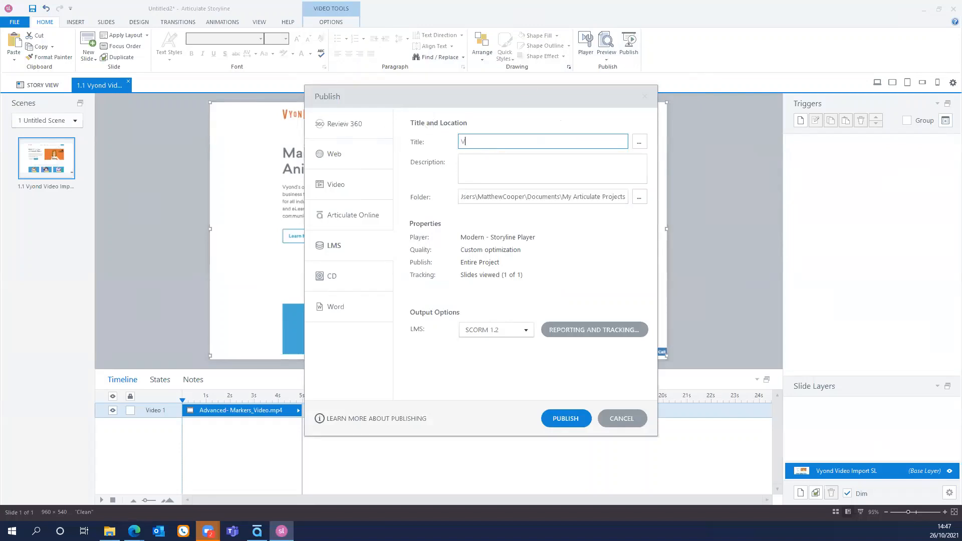
type("yond Test")
left_click(558, 420)
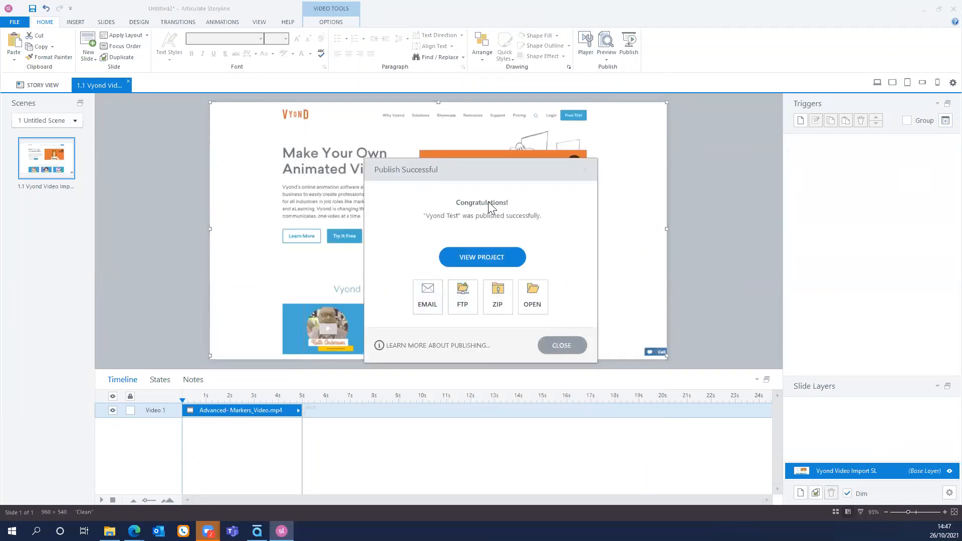
left_click(474, 259)
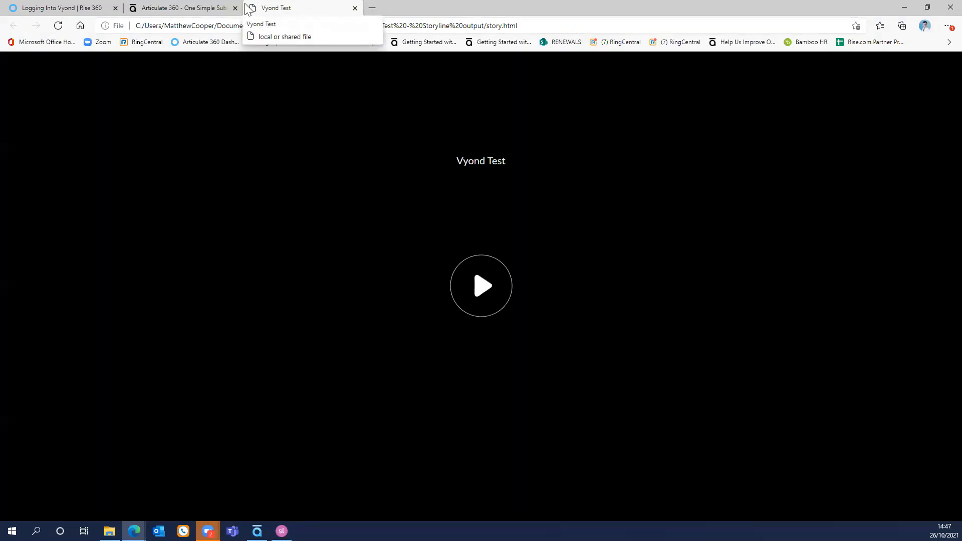
Step: In Rise 360, exit the lesson preview, return to the Logging Into Vyond course outline and add a lesson titled Storyline Block
left_click(83, 9)
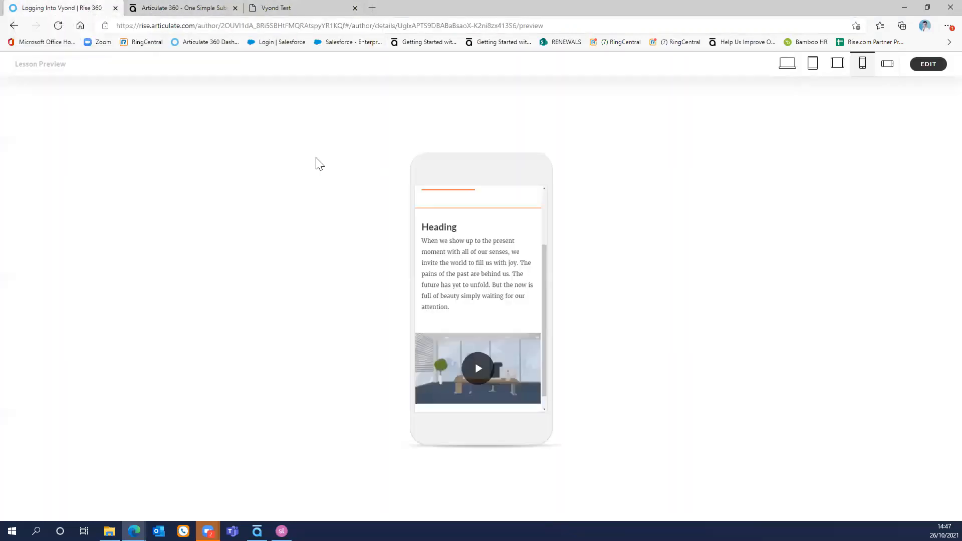
left_click(927, 67)
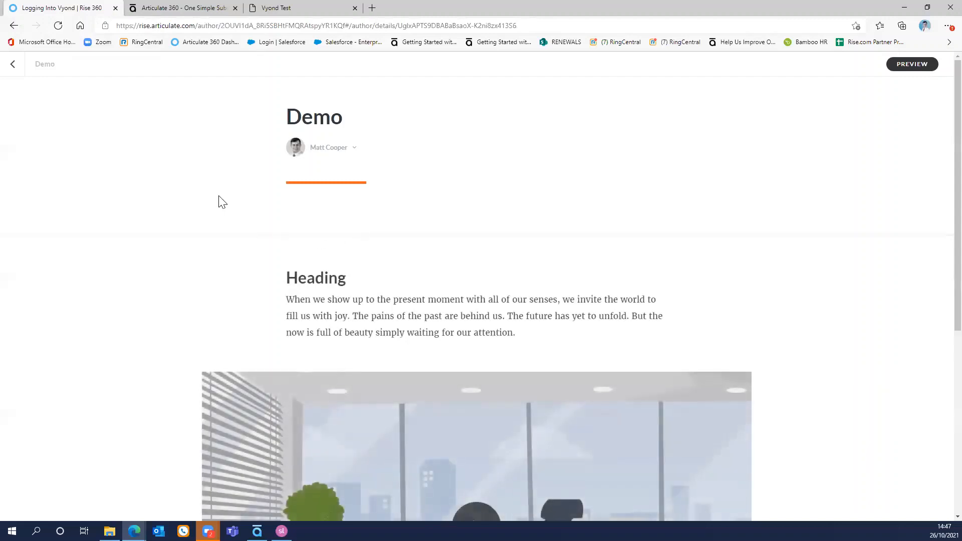
left_click(17, 70)
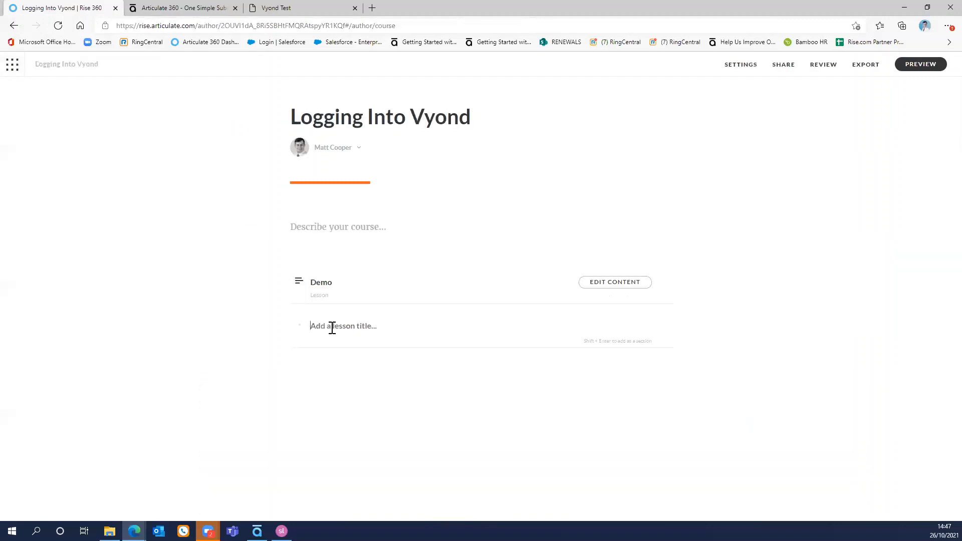
type("Storu in")
key("BackSpace")
key("BackSpace")
key("BackSpace")
key("BackSpace")
type("y ine Block")
key("Return")
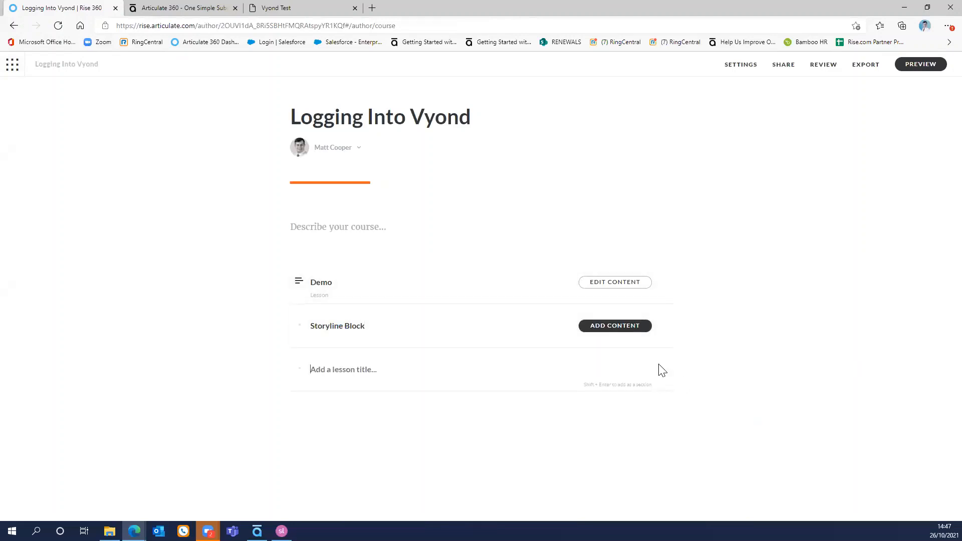
Step: Create the Storyline Block entry as a lesson and add an interactive Storyline block to it
left_click(617, 331)
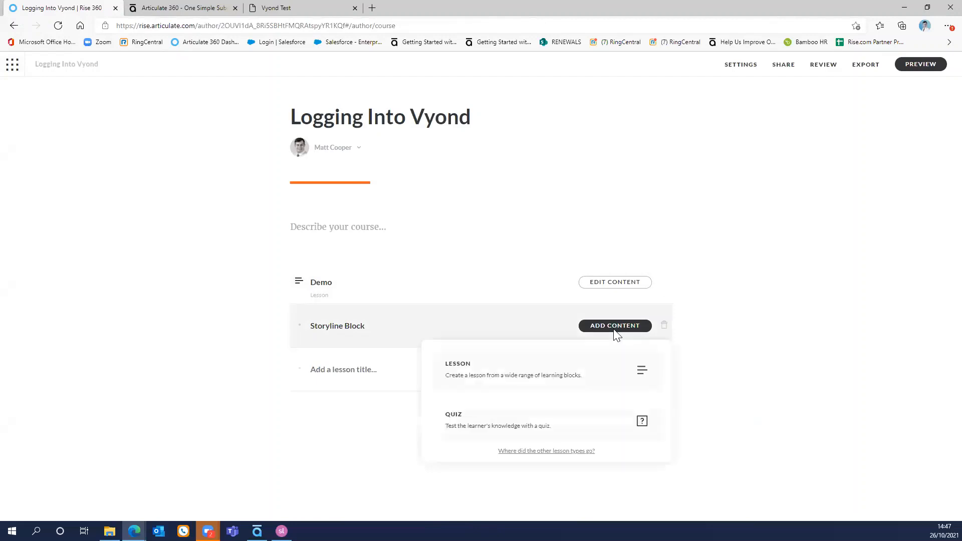
left_click(540, 376)
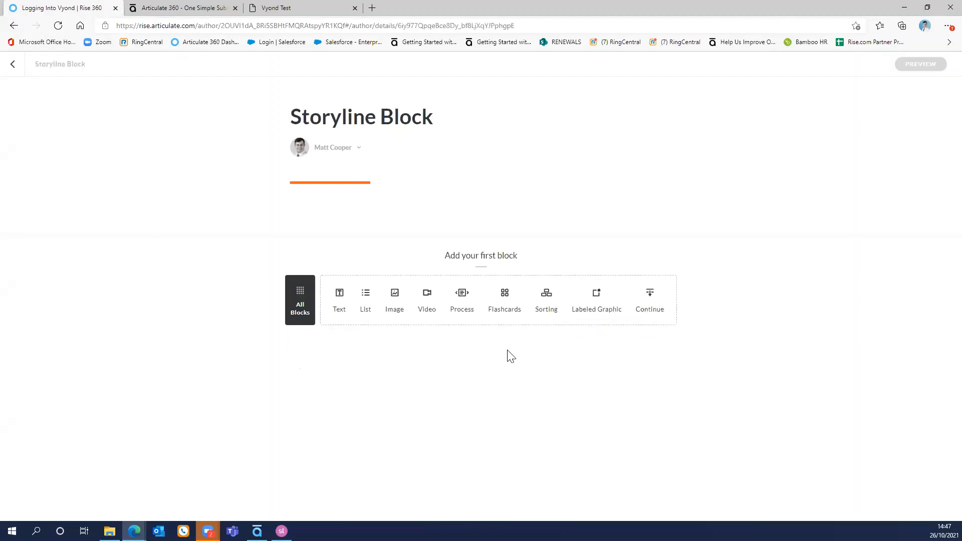
left_click(297, 306)
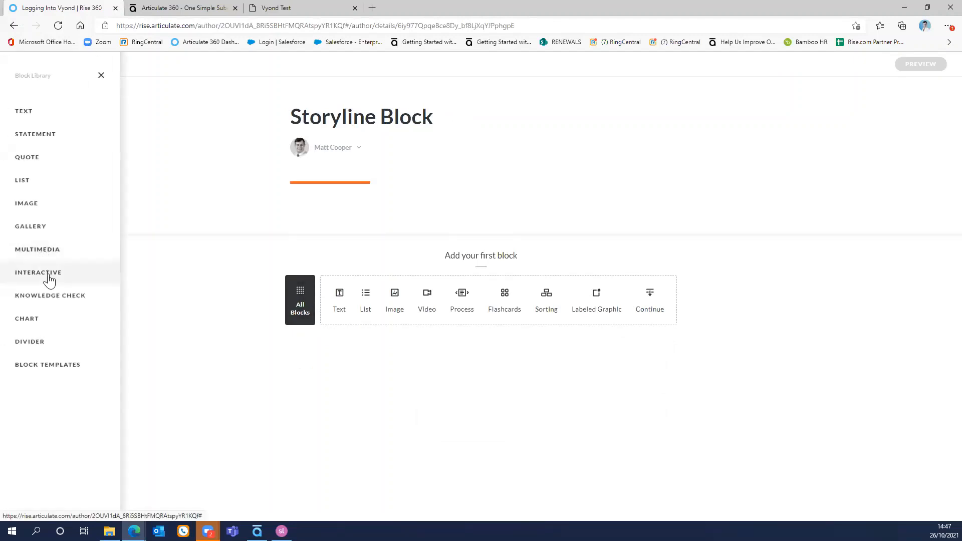
left_click(48, 276)
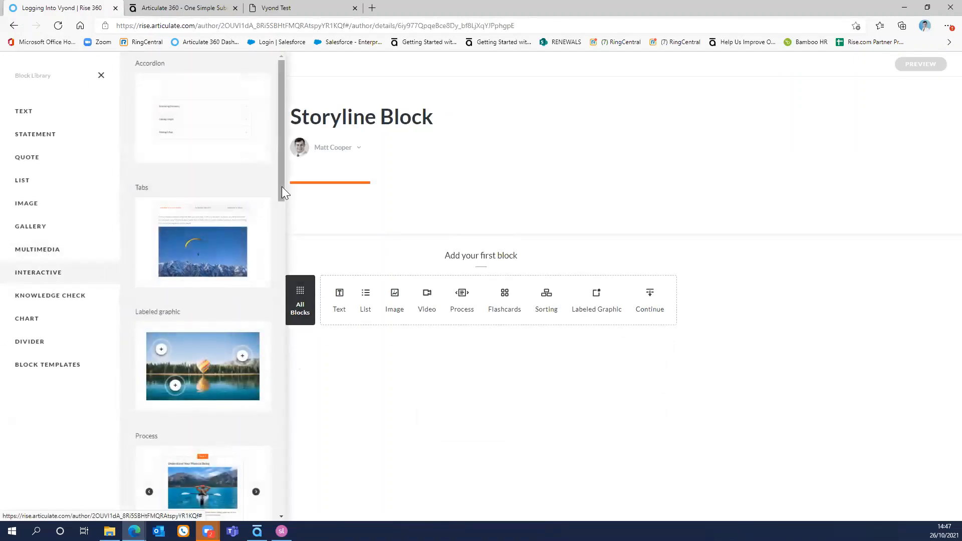
left_click_drag(281, 186, 279, 511)
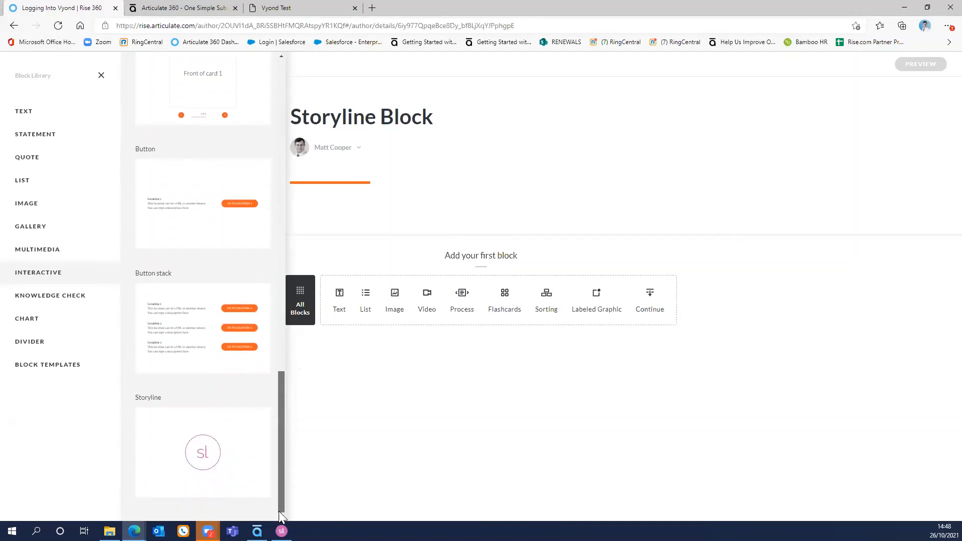
left_click(173, 449)
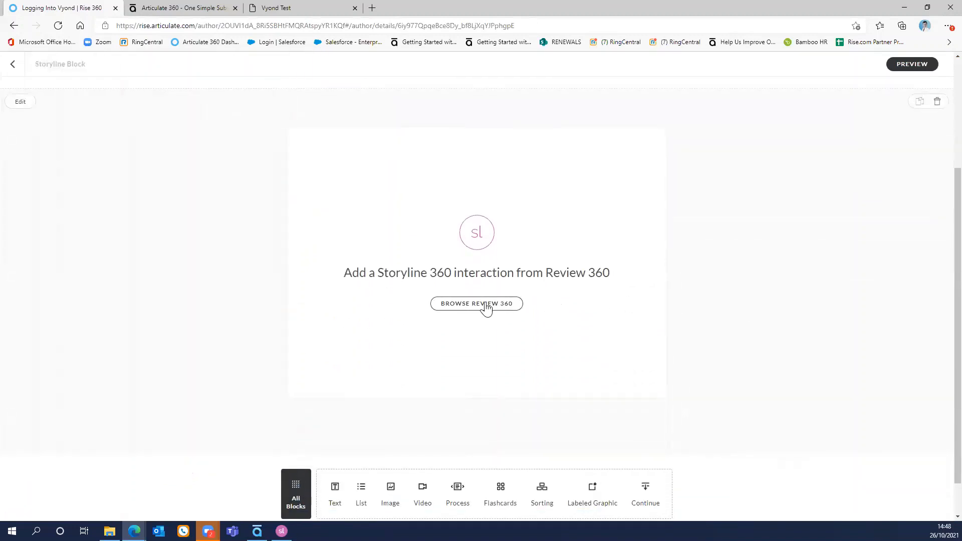
Step: Load the Review 360 project Vyond x Storyline - Expert completed into the Storyline block and start playing it
left_click(485, 304)
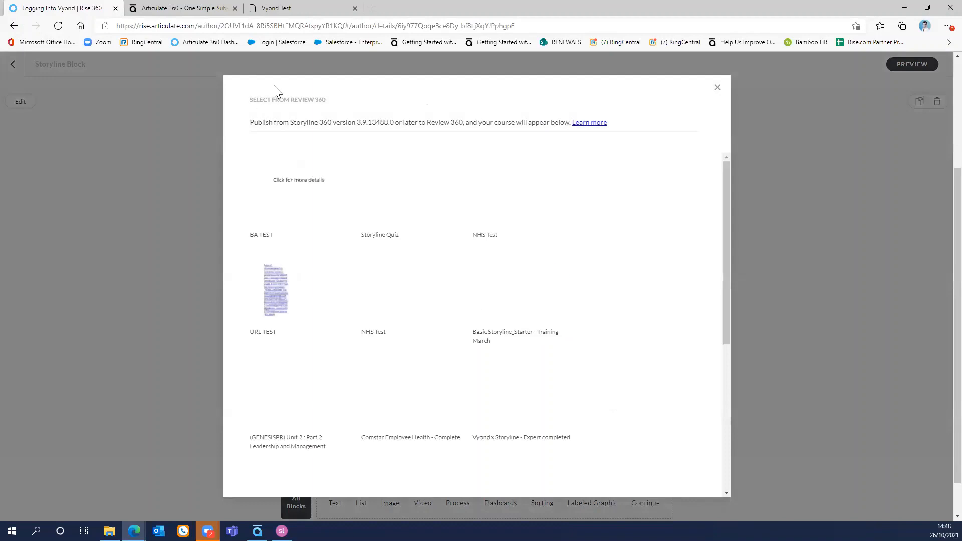
scroll(358, 194, "down", 5)
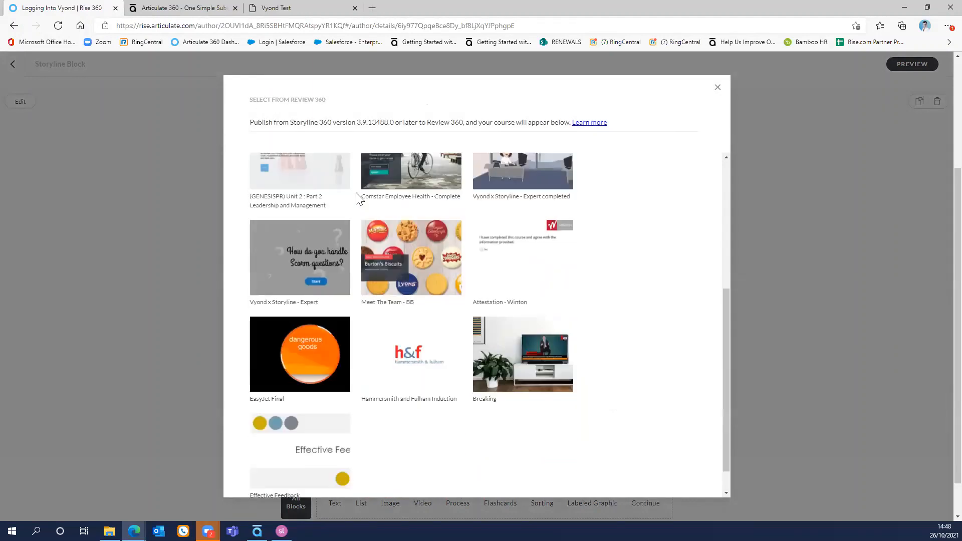
scroll(358, 190, "up", 5)
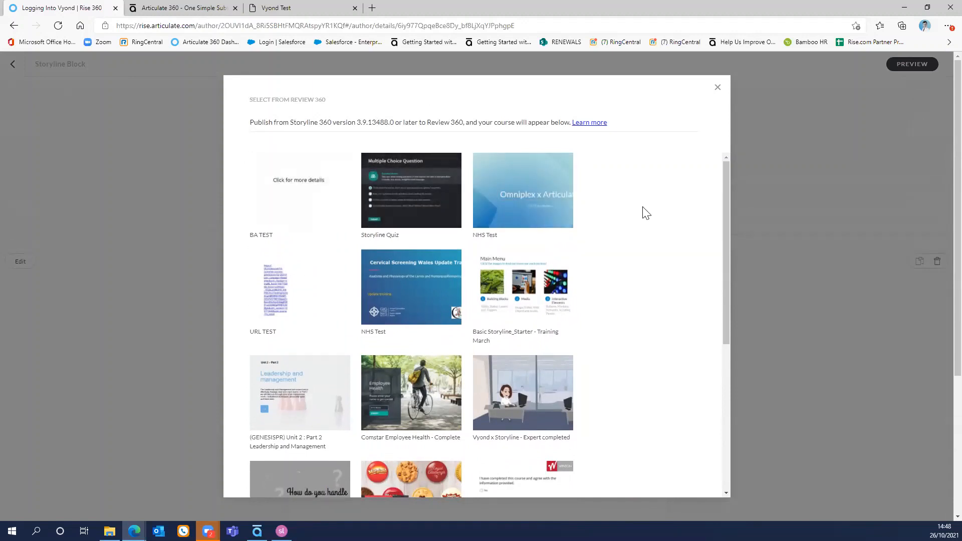
mouse_move(726, 209)
left_mouse_down()
mouse_move(735, 381)
mouse_move(725, 195)
mouse_move(731, 214)
left_mouse_up()
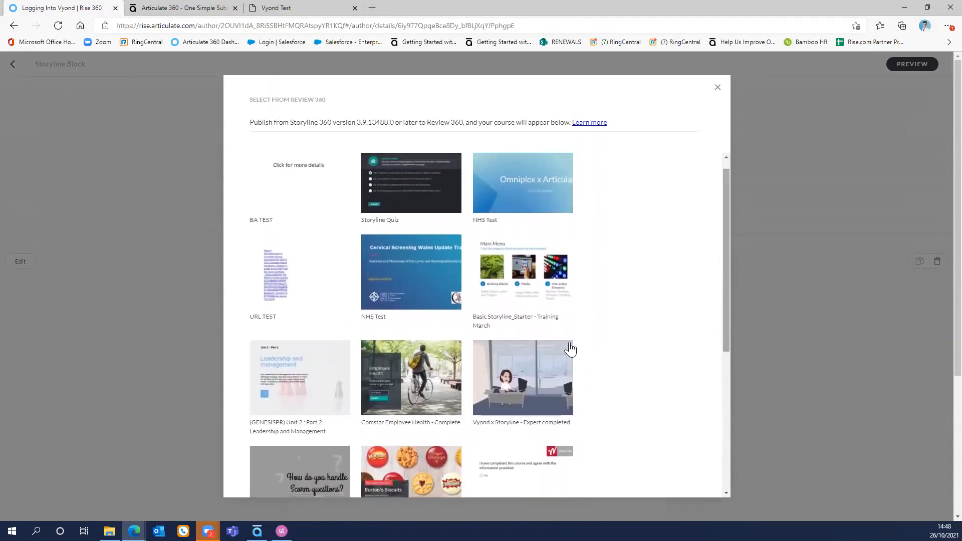
mouse_move(516, 386)
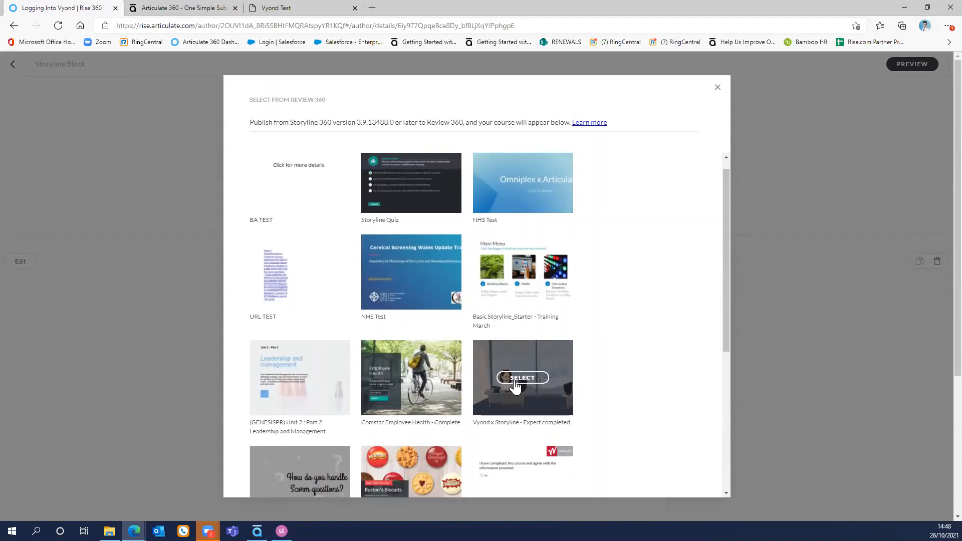
left_click(516, 382)
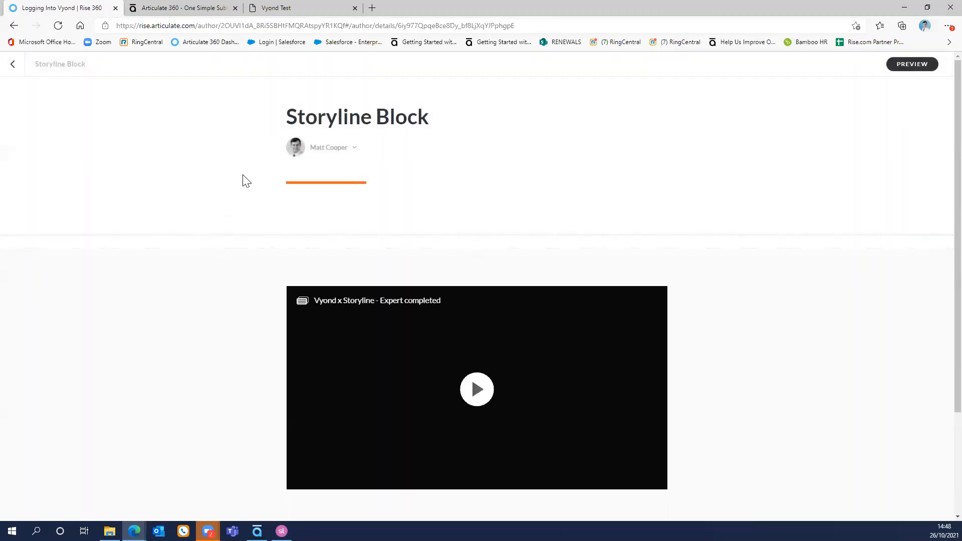
scroll(213, 250, "down", 3)
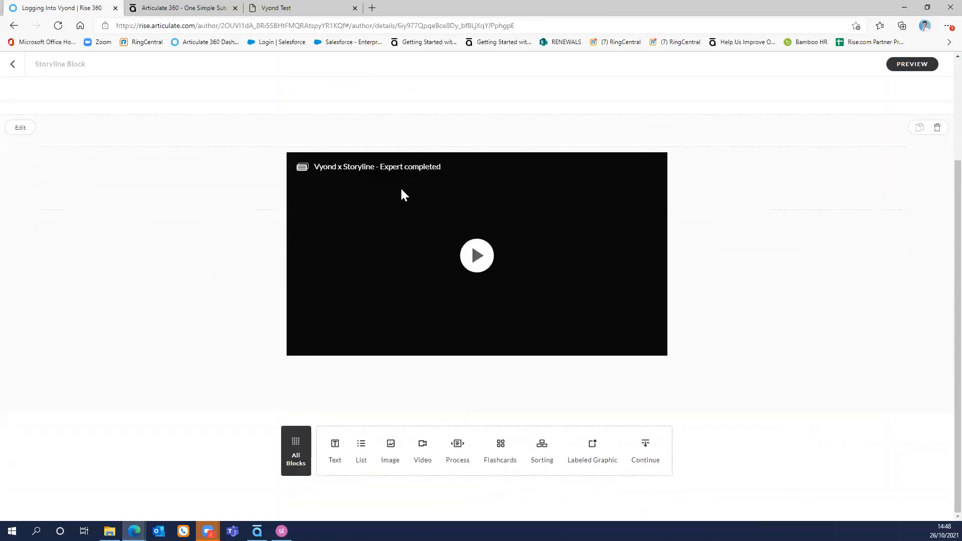
left_click(477, 256)
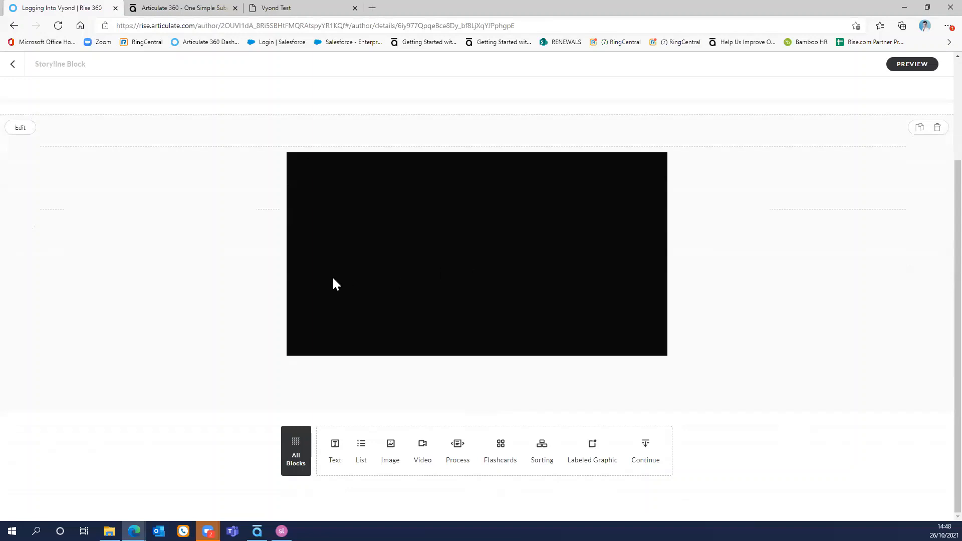
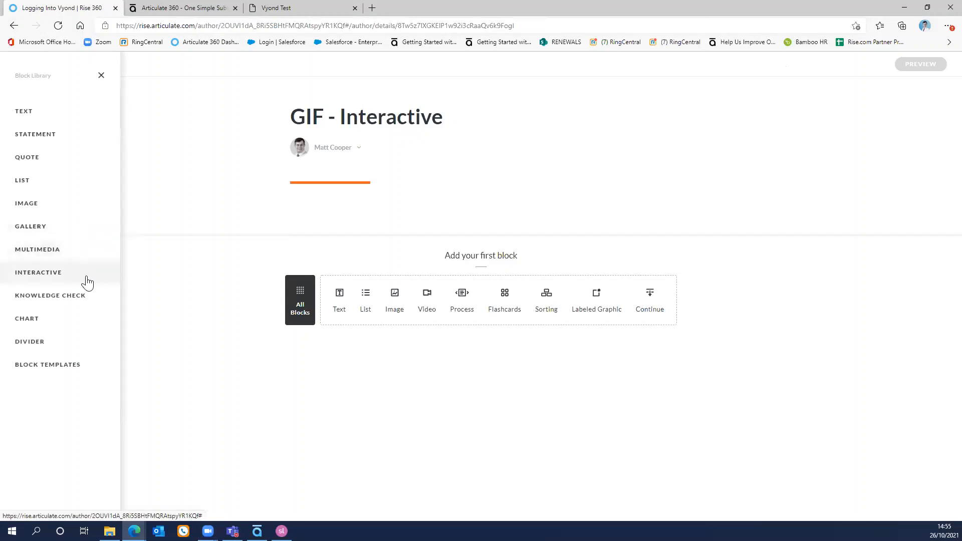
Step: Add an interactive flashcard grid block to the GIF - Interactive lesson and open its card content for editing
left_click(80, 274)
scroll(194, 265, "down", 15)
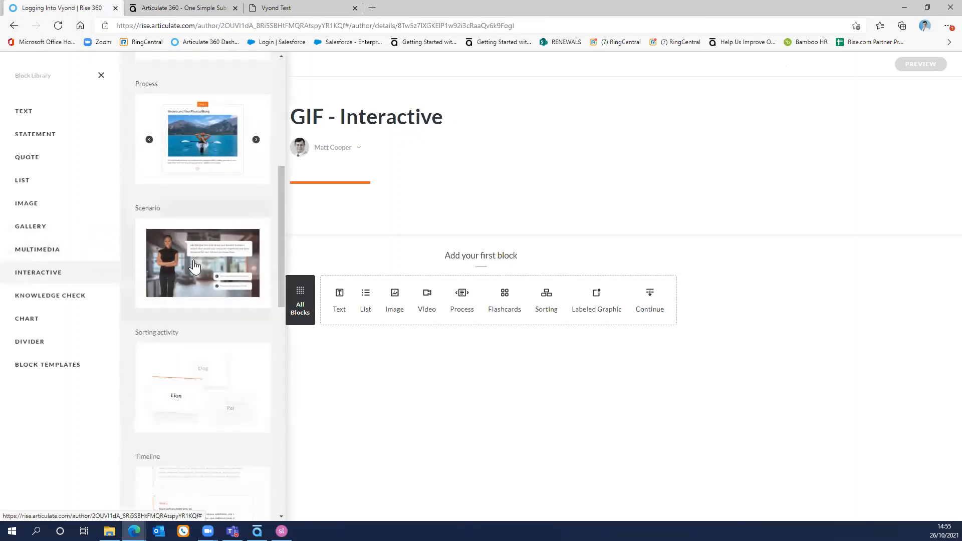
left_click(180, 163)
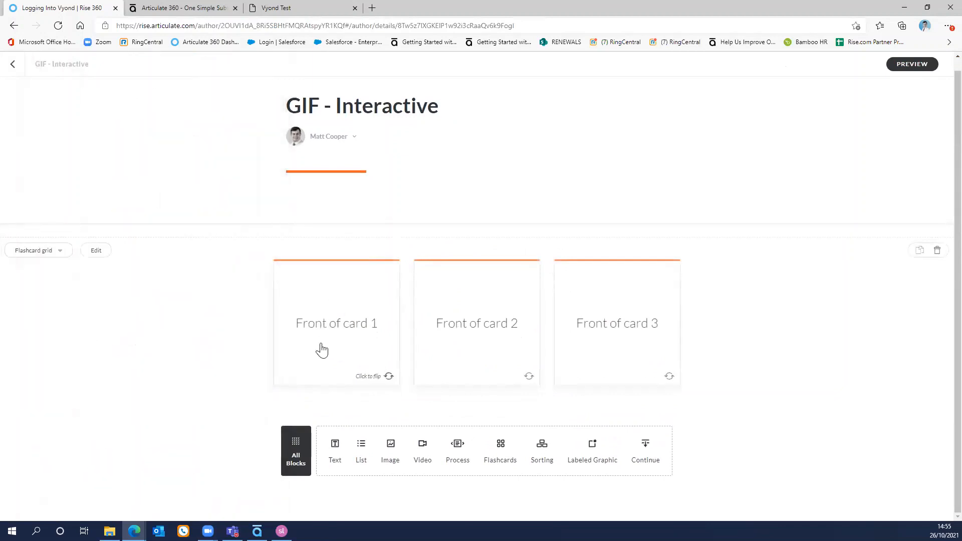
left_click(95, 250)
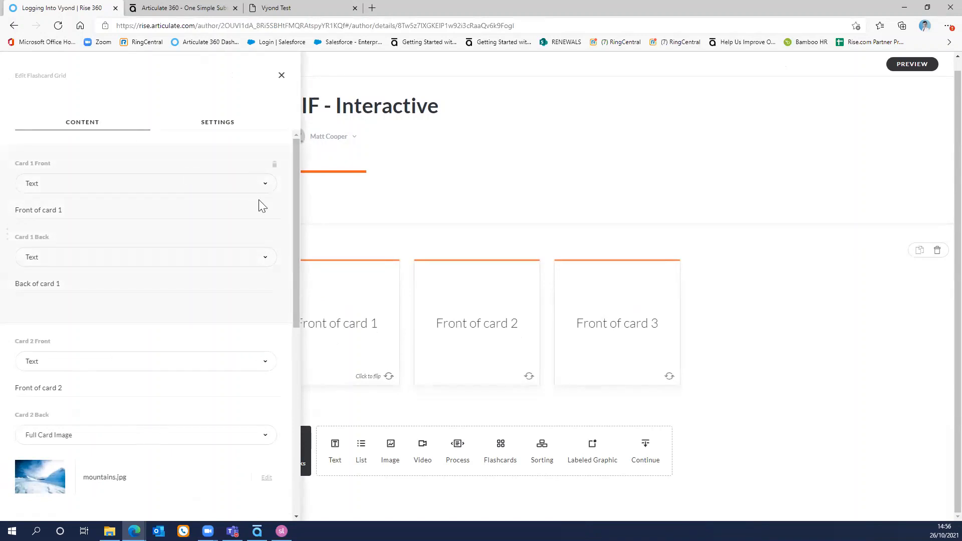
Step: Set the front of flashcard 1 to Full Card Image and replace its default picture with the Beginner_Title GIF
left_click(259, 186)
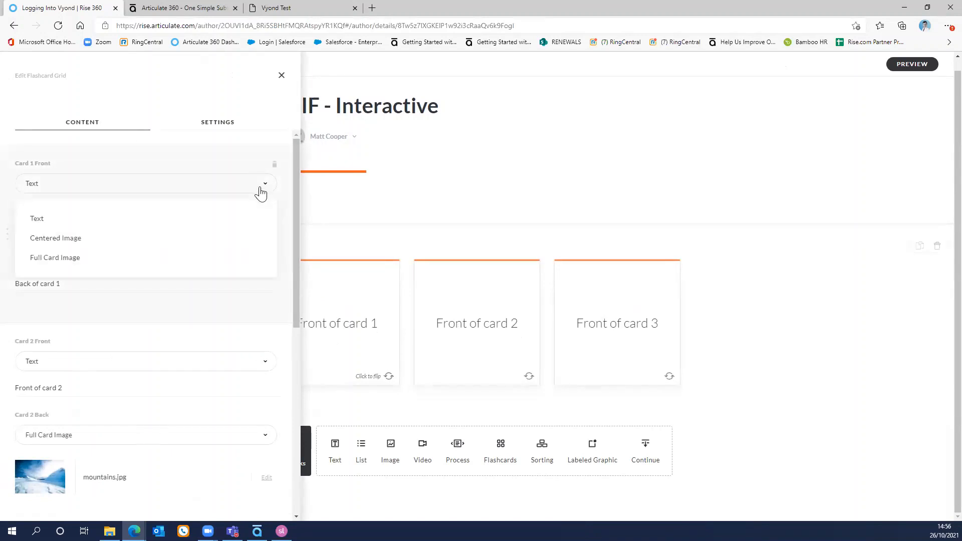
left_click(90, 258)
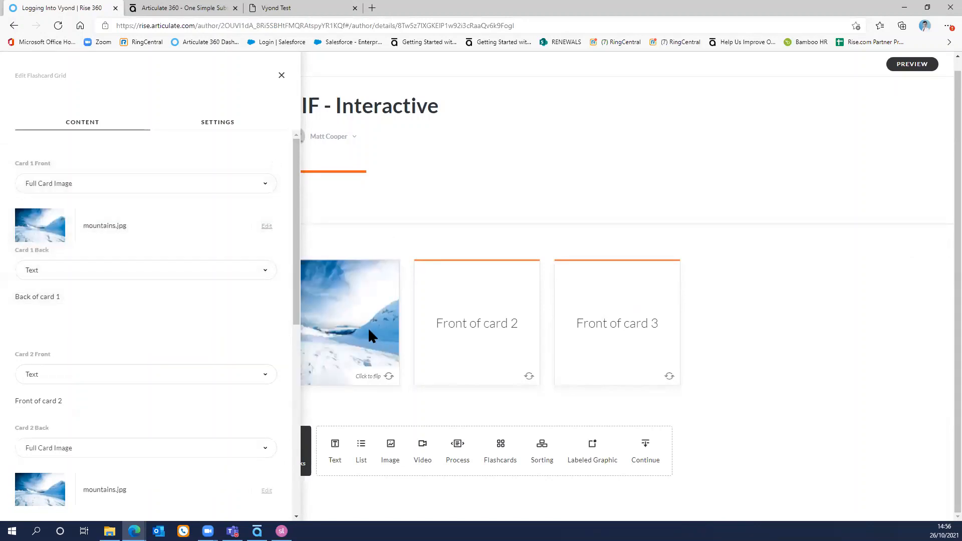
left_click(267, 227)
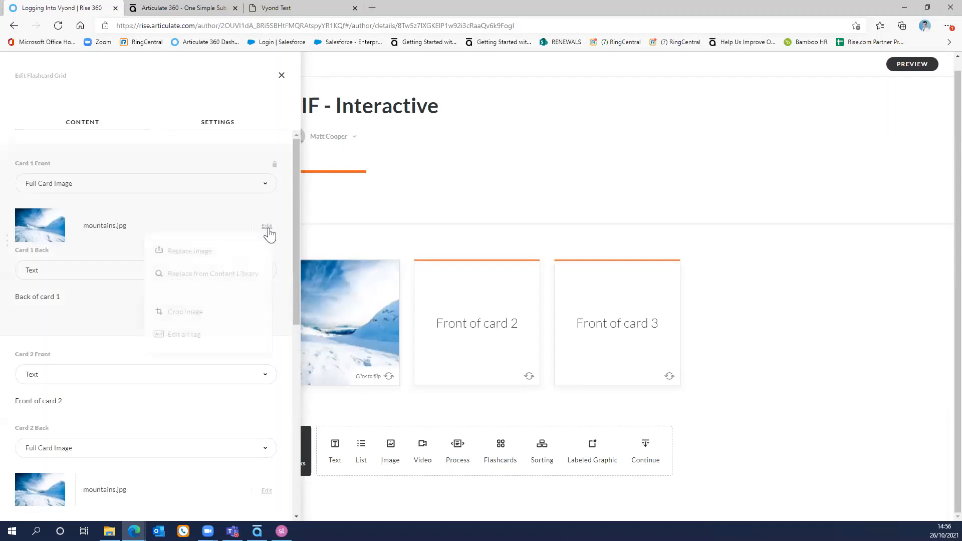
left_click(214, 255)
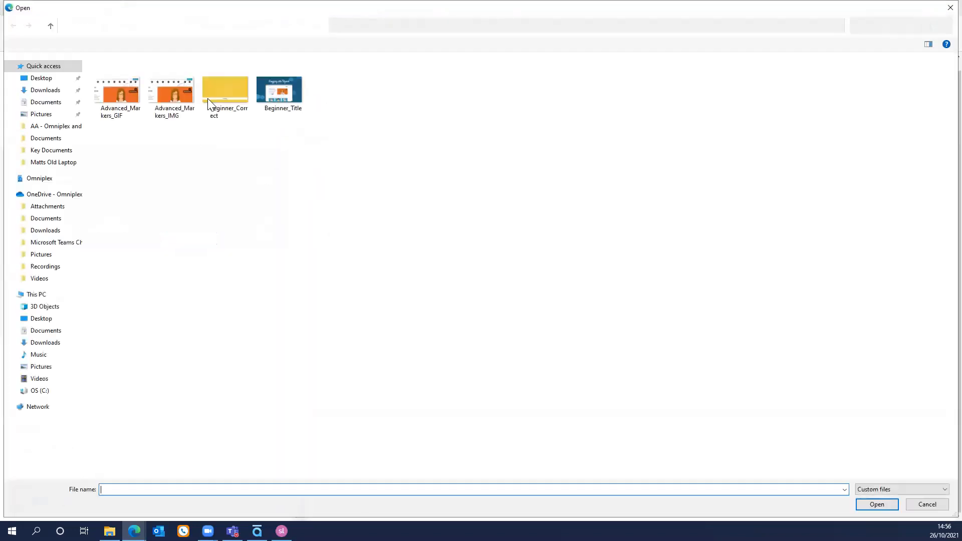
left_click(277, 92)
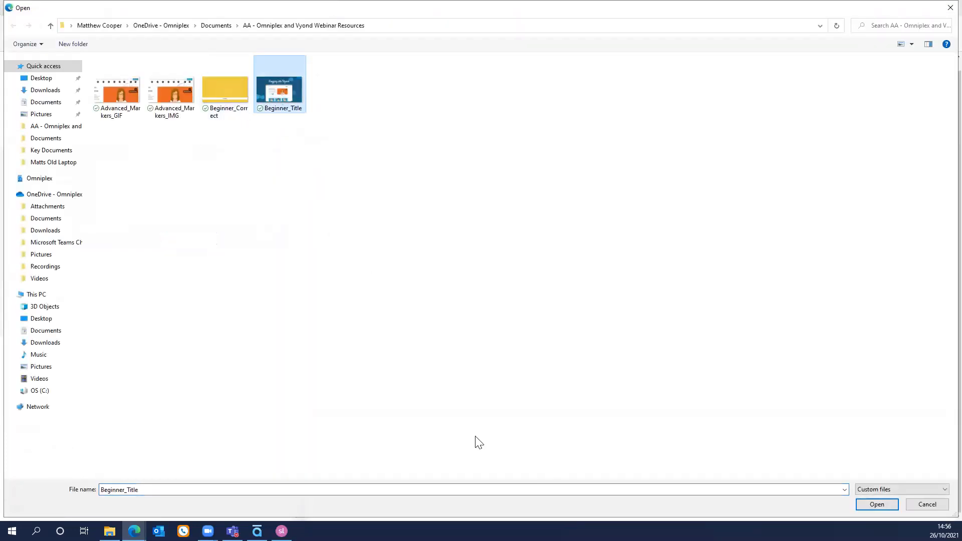
left_click(877, 505)
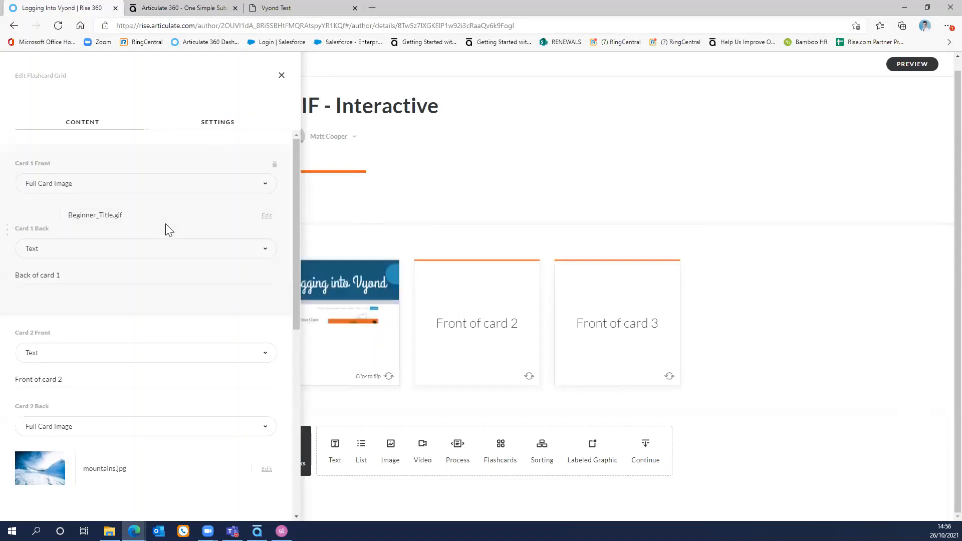
Step: Close the flashcard grid editing and flip card 1 to its back and to the front again
left_click(282, 75)
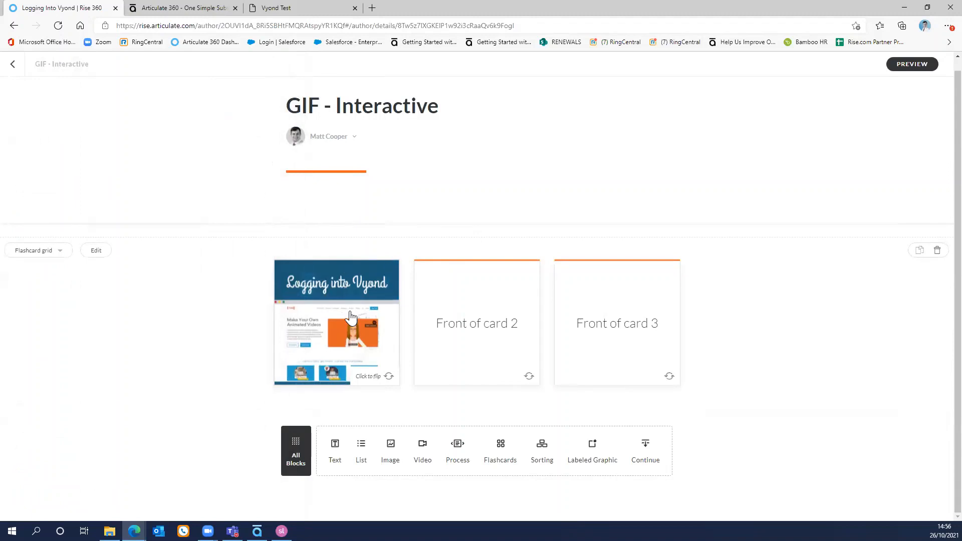
left_click(350, 316)
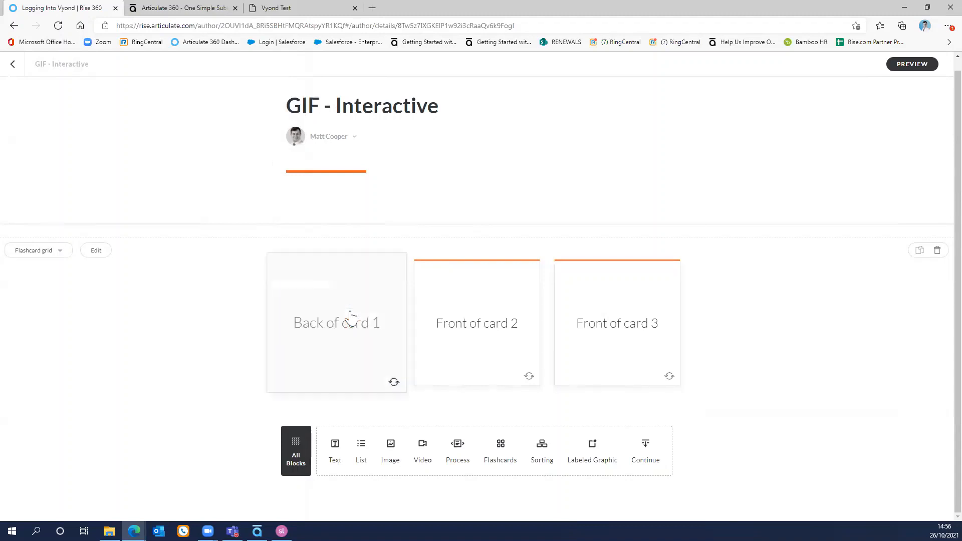
left_click(351, 316)
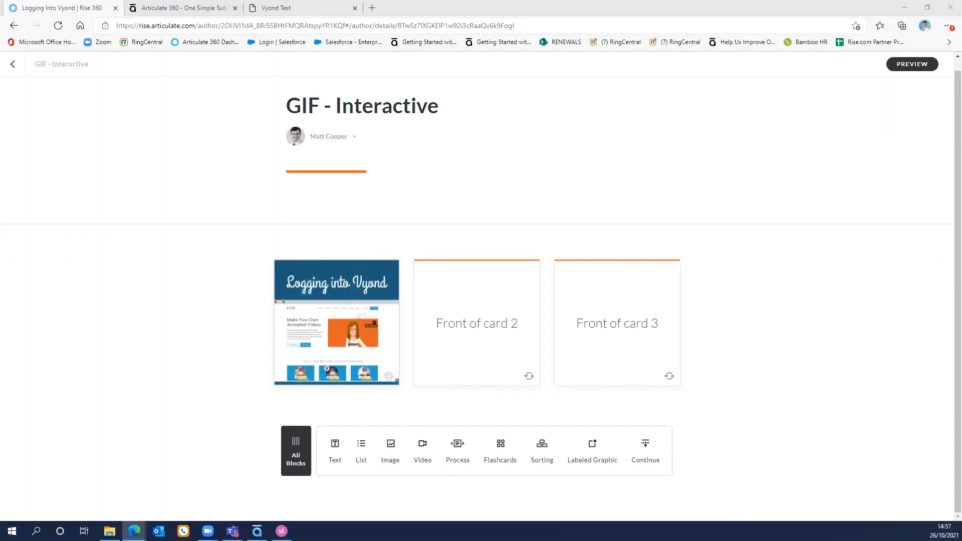
Step: Return to the course outline and set the course's navigation mode to Restricted in its settings
left_click(13, 64)
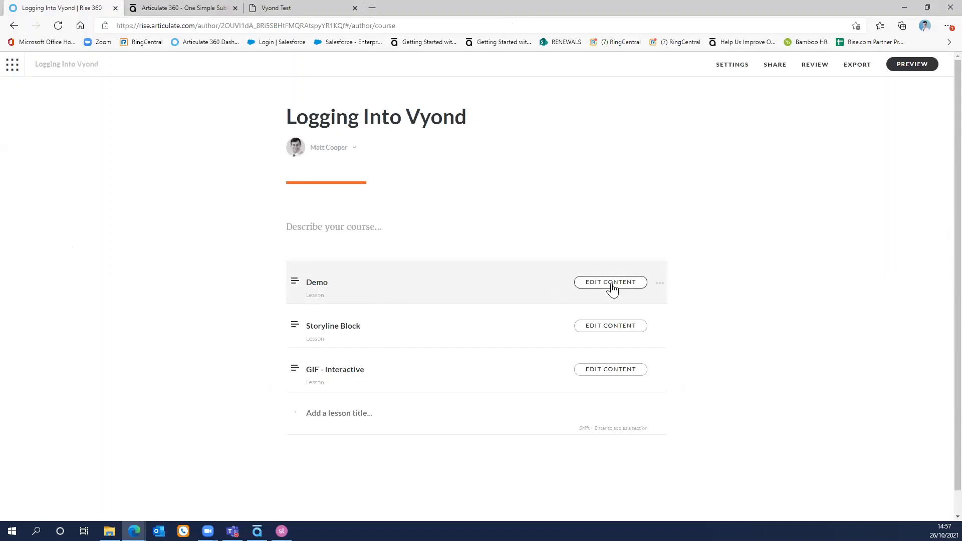
left_click(732, 65)
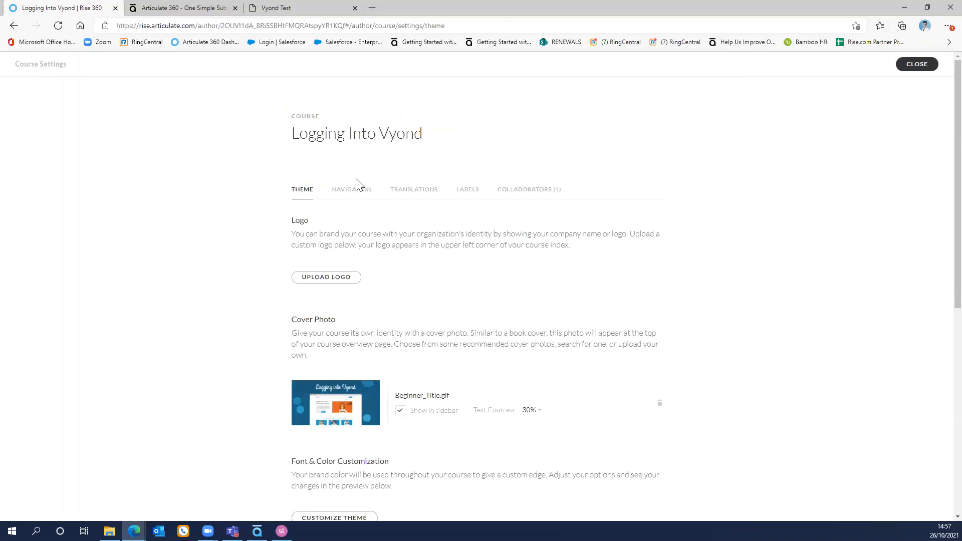
left_click(350, 191)
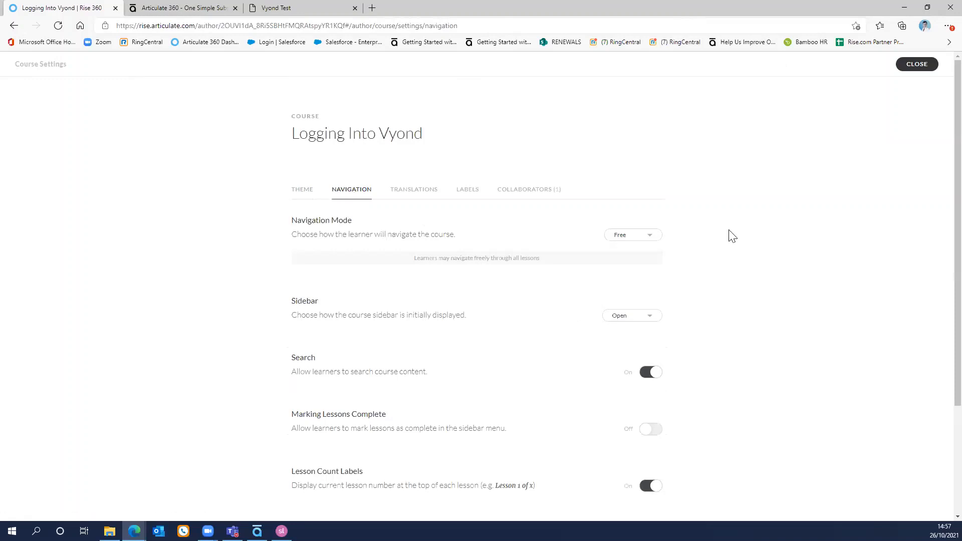
left_click(634, 237)
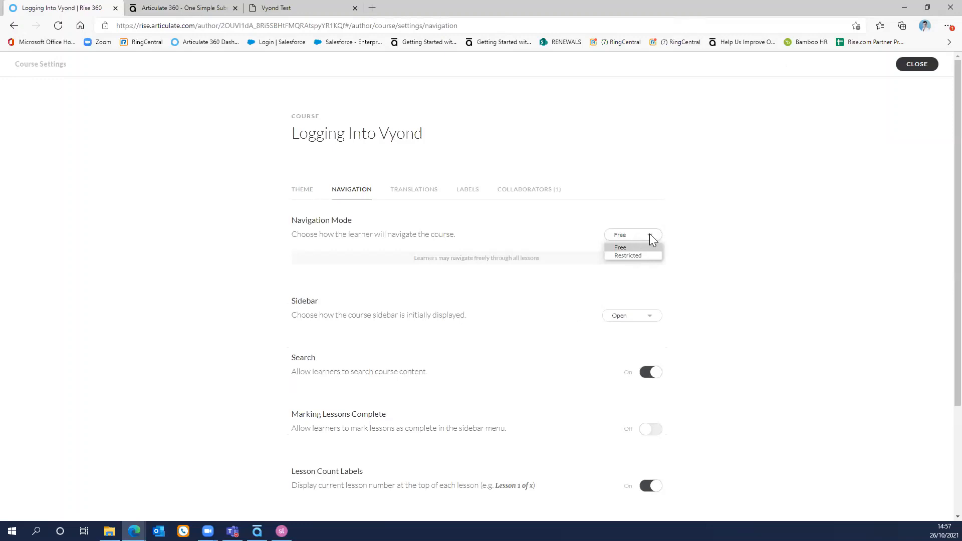
left_click(637, 255)
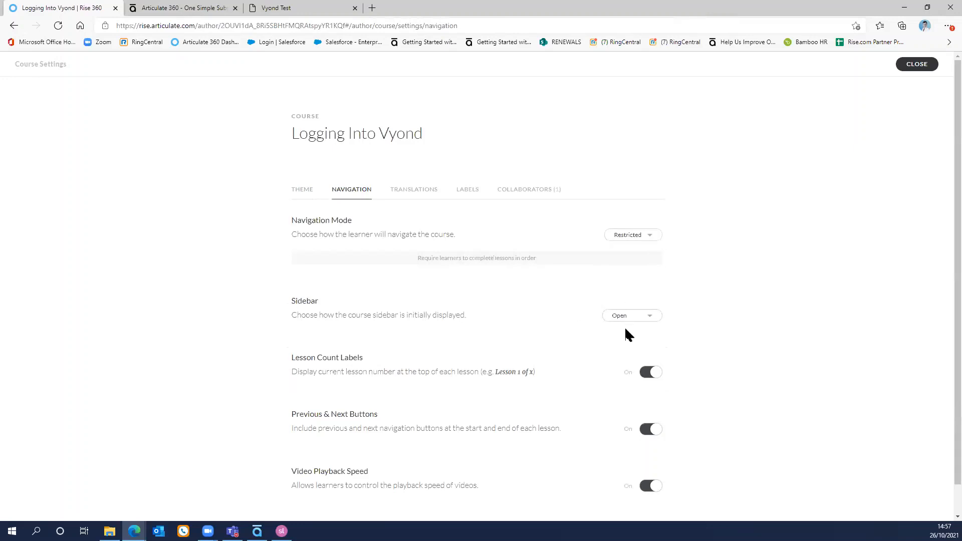
Step: Review the sidebar display options, turn off learner control of video playback speed and close the course settings
left_click(646, 317)
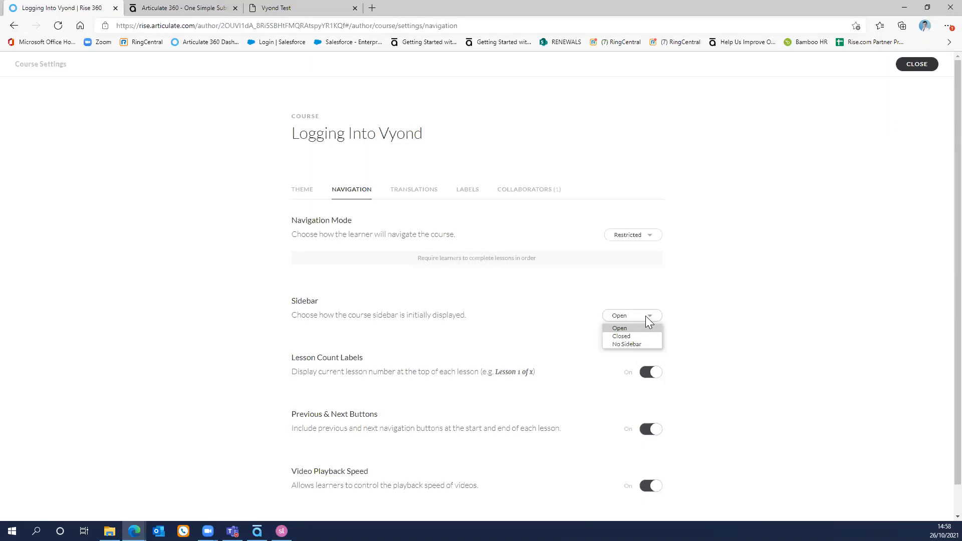
left_click(618, 293)
scroll(618, 293, "down", 1)
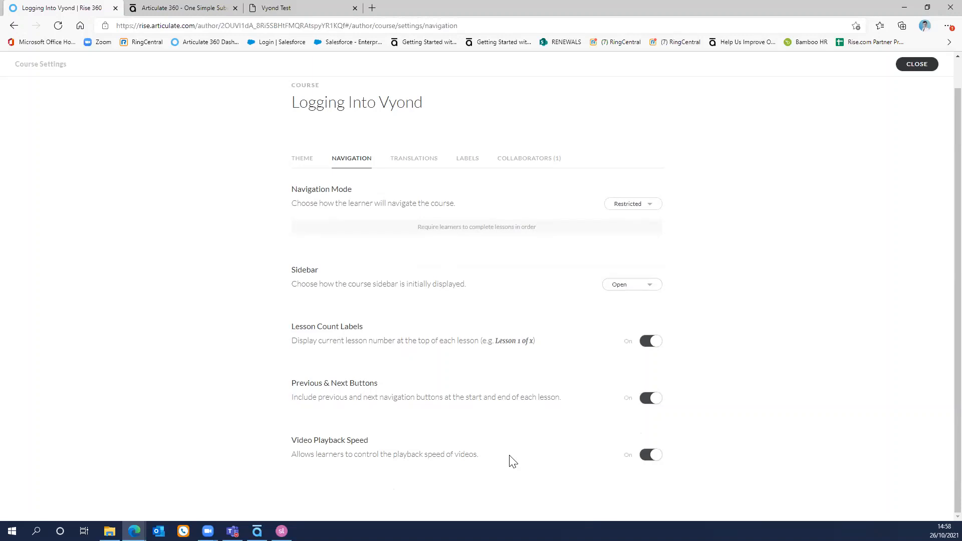
left_click(657, 465)
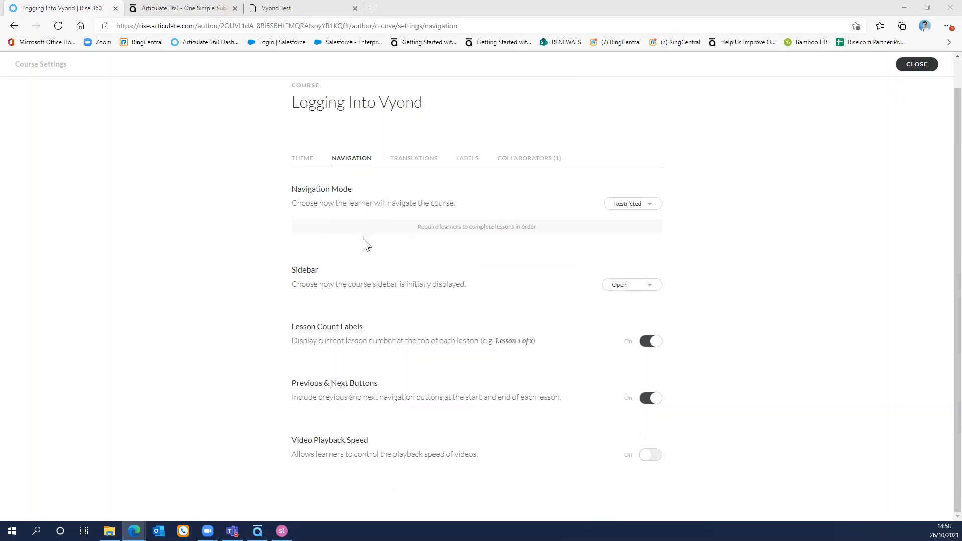
scroll(416, 256, "up", 1)
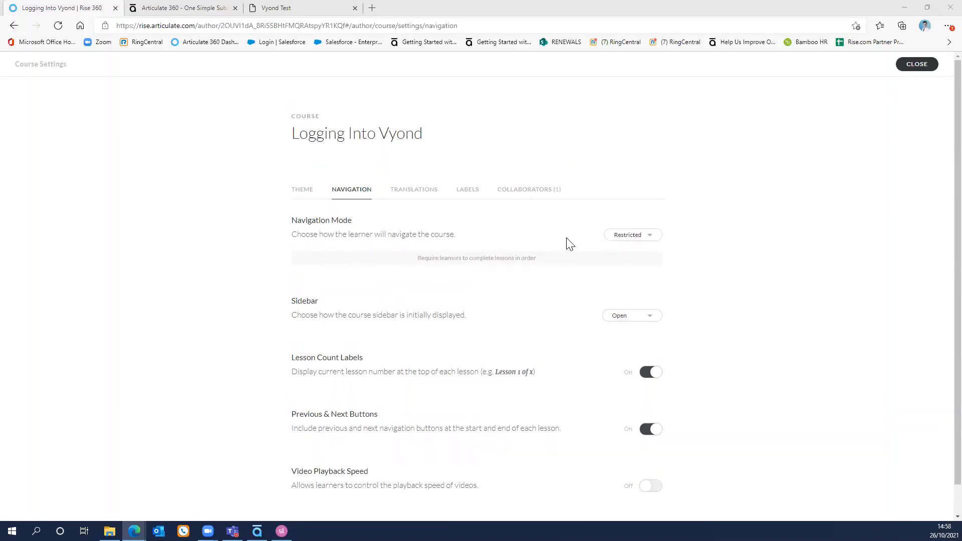
left_click(912, 68)
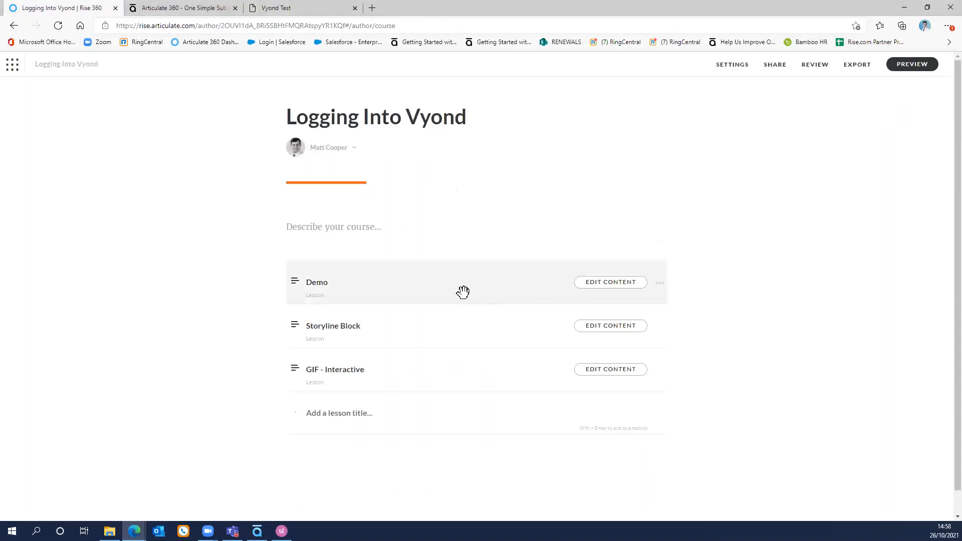
Step: Open the Demo lesson and examine its video block's seeking setting and video width options
left_click(618, 281)
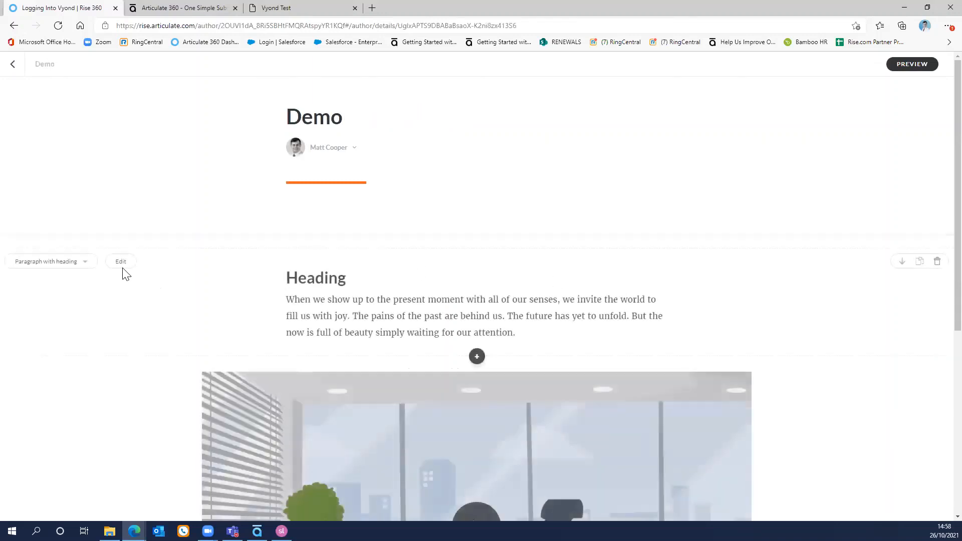
scroll(120, 273, "down", 3)
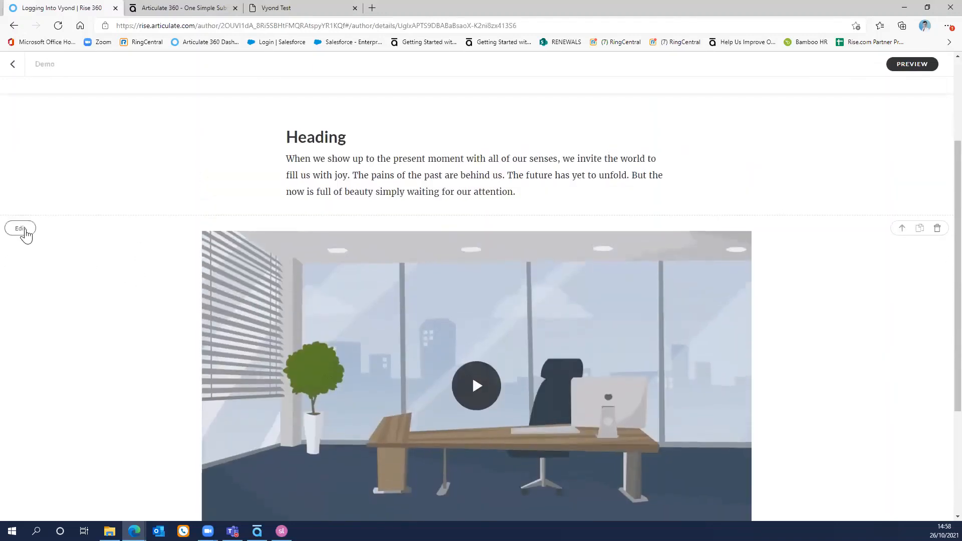
left_click(25, 229)
left_click(198, 129)
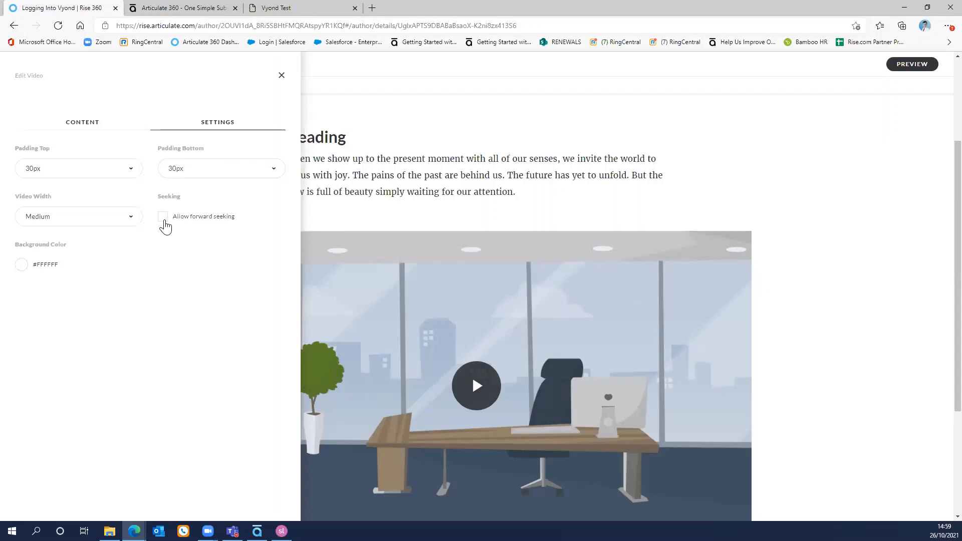
left_click(128, 220)
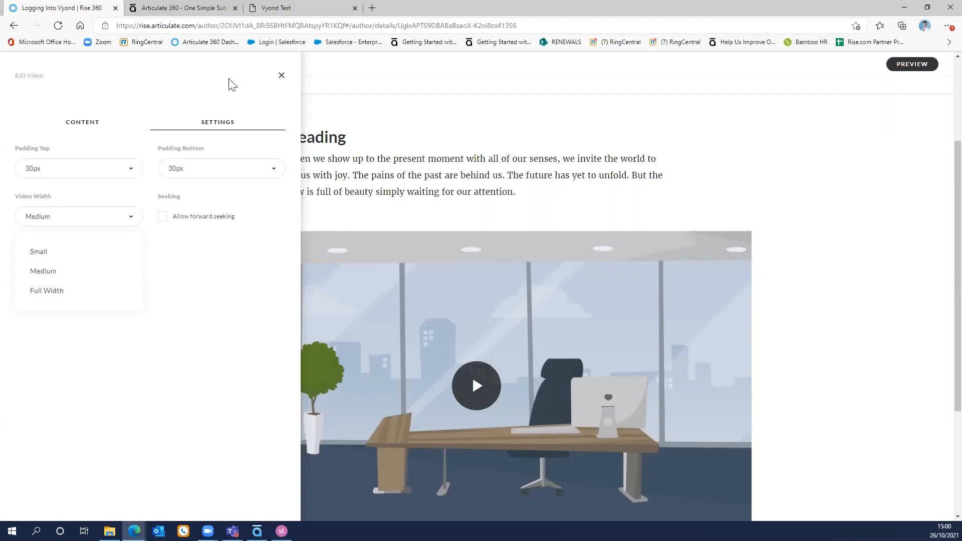
left_click(281, 76)
Step: Switch to Articulate Storyline and view the slide size settings of the Vyond Test project
mouse_move(258, 118)
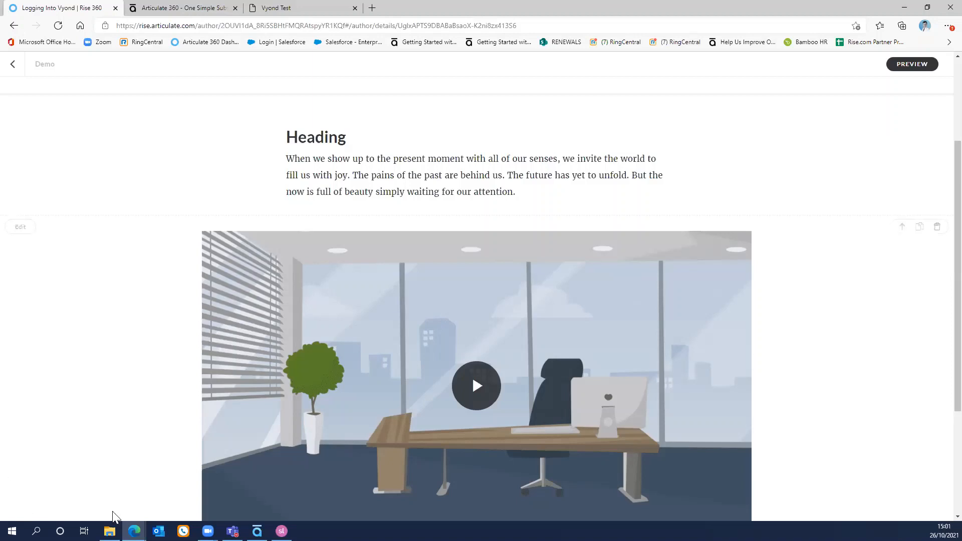
left_click(282, 531)
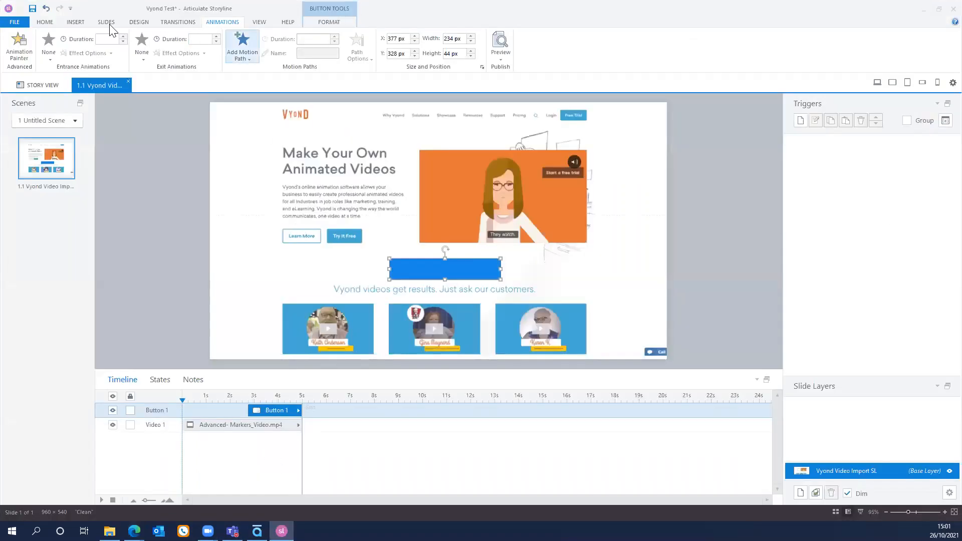
left_click(141, 24)
left_click(13, 50)
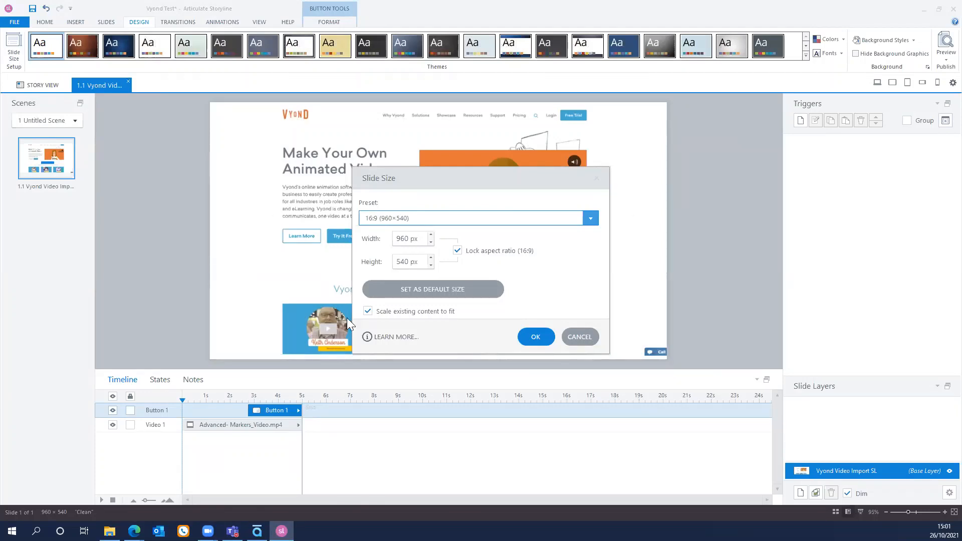
Step: Switch back to the Rise 360 Demo lesson and show the width choices for its video block again
mouse_move(134, 531)
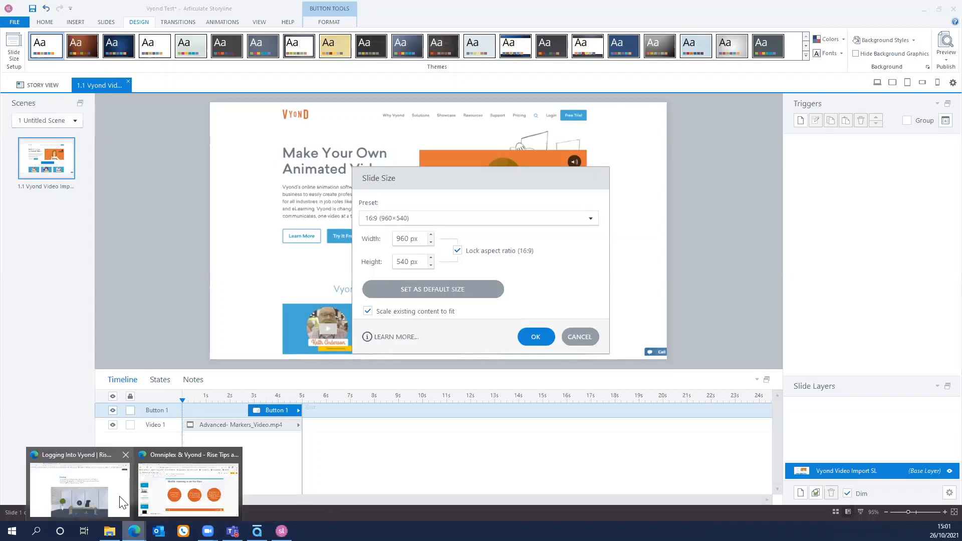
left_click(106, 484)
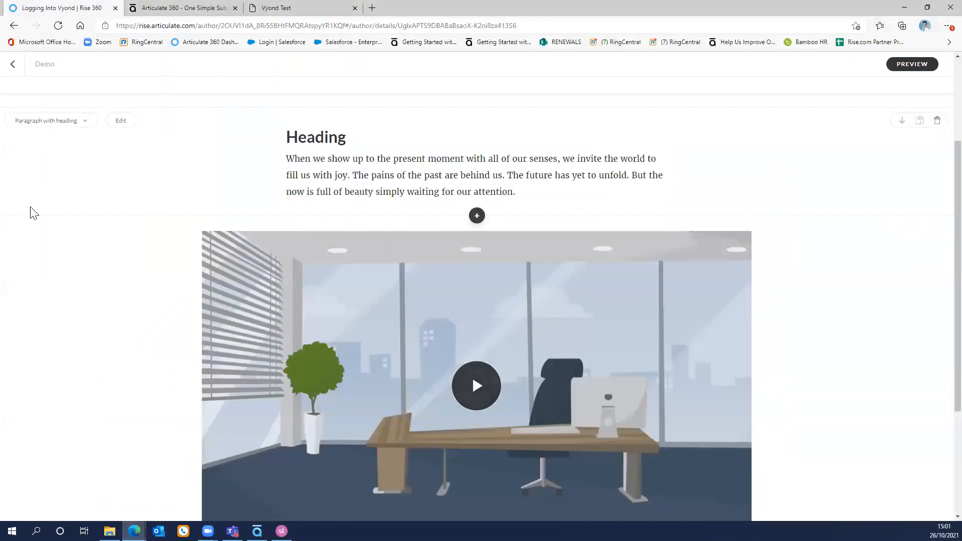
left_click(21, 227)
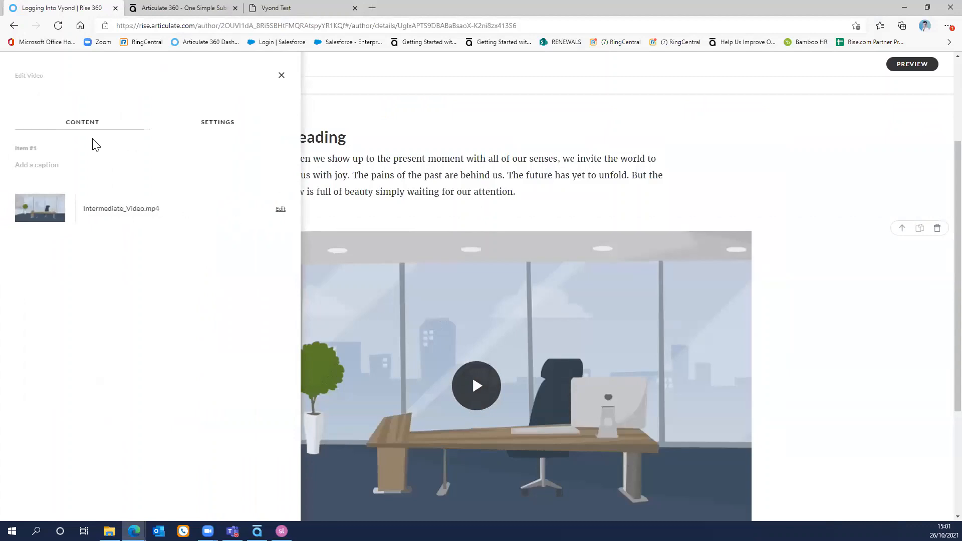
left_click(221, 124)
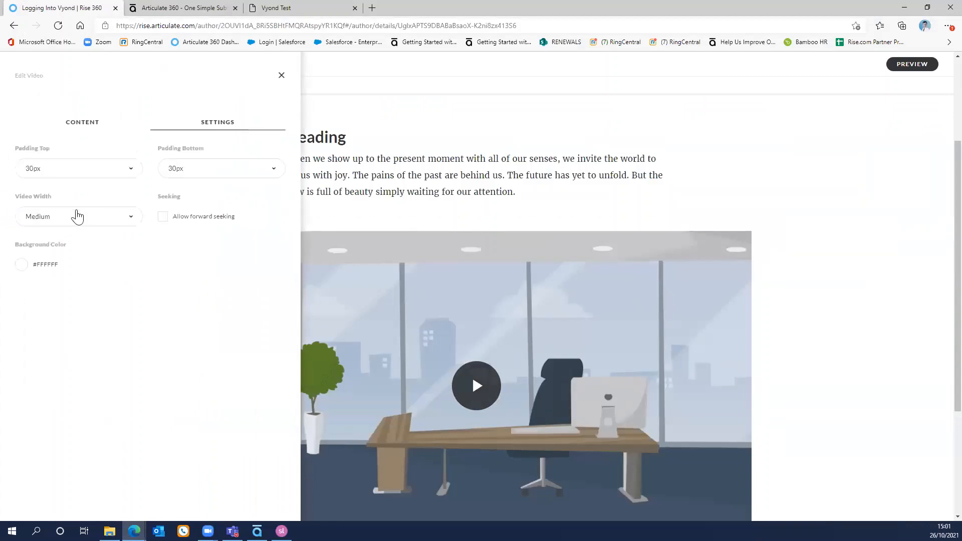
left_click(77, 216)
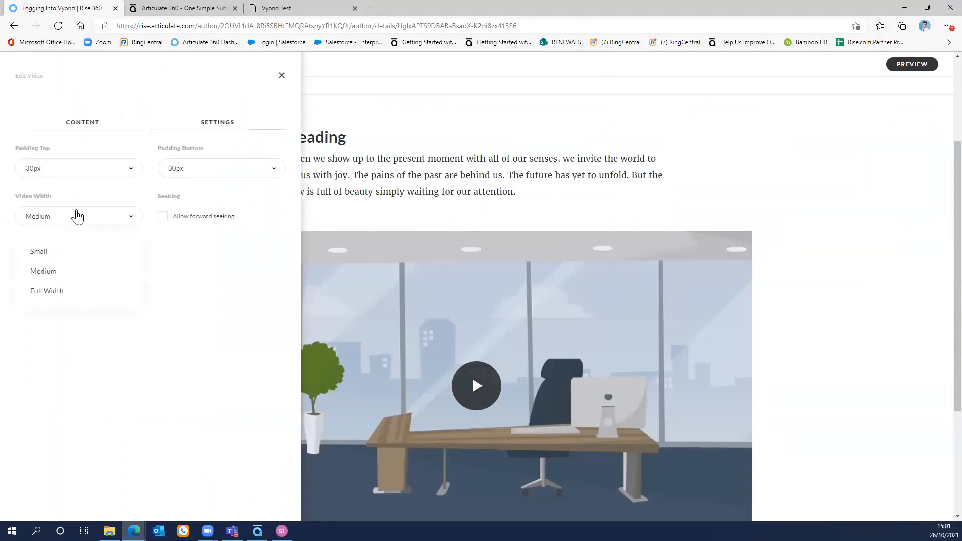